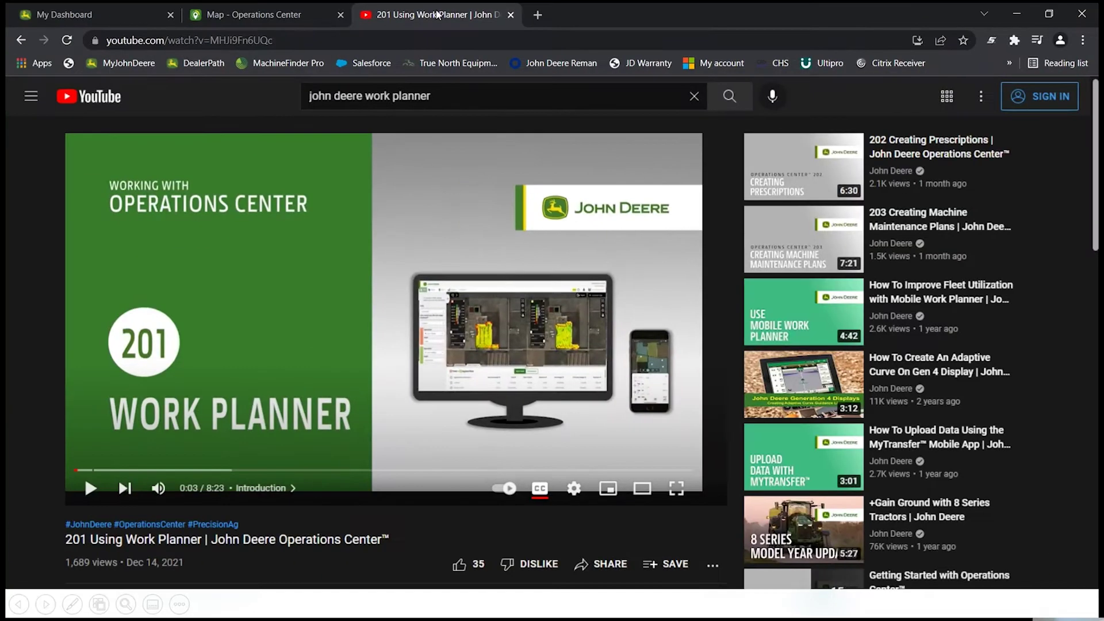
Switch to the Operations Center map and go to the Land setup for managing fields and boundaries
left_click(275, 19)
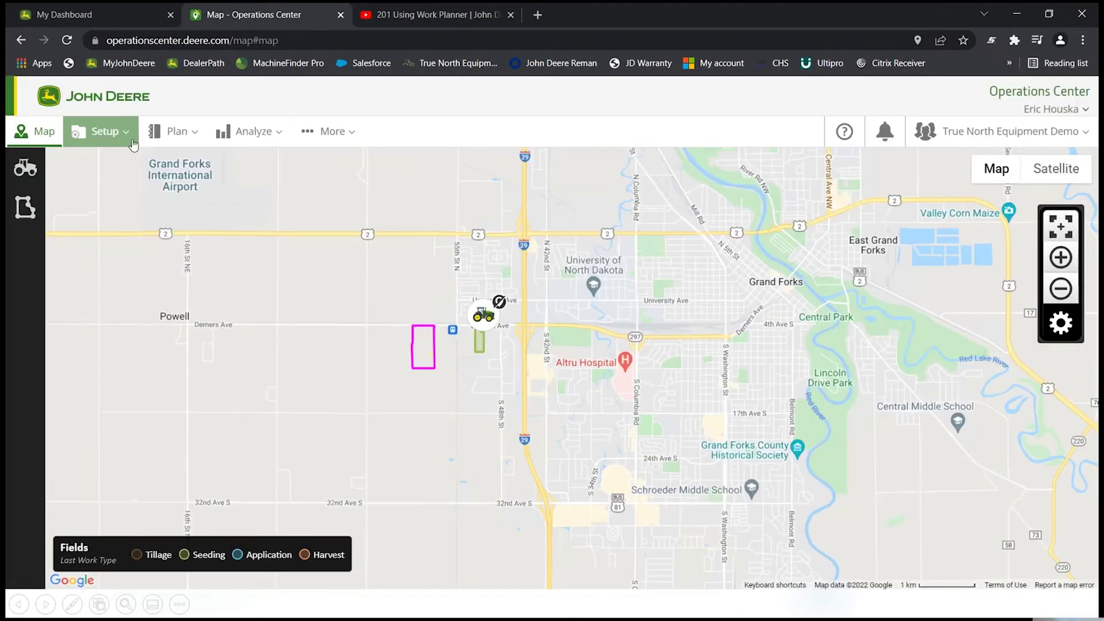
left_click(130, 138)
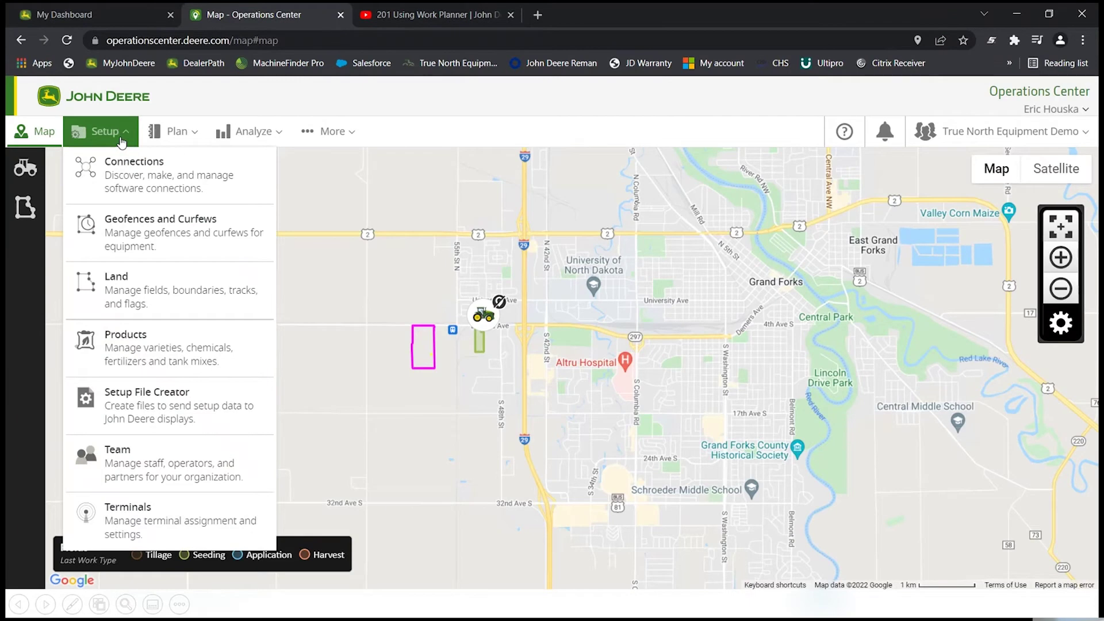
left_click(120, 298)
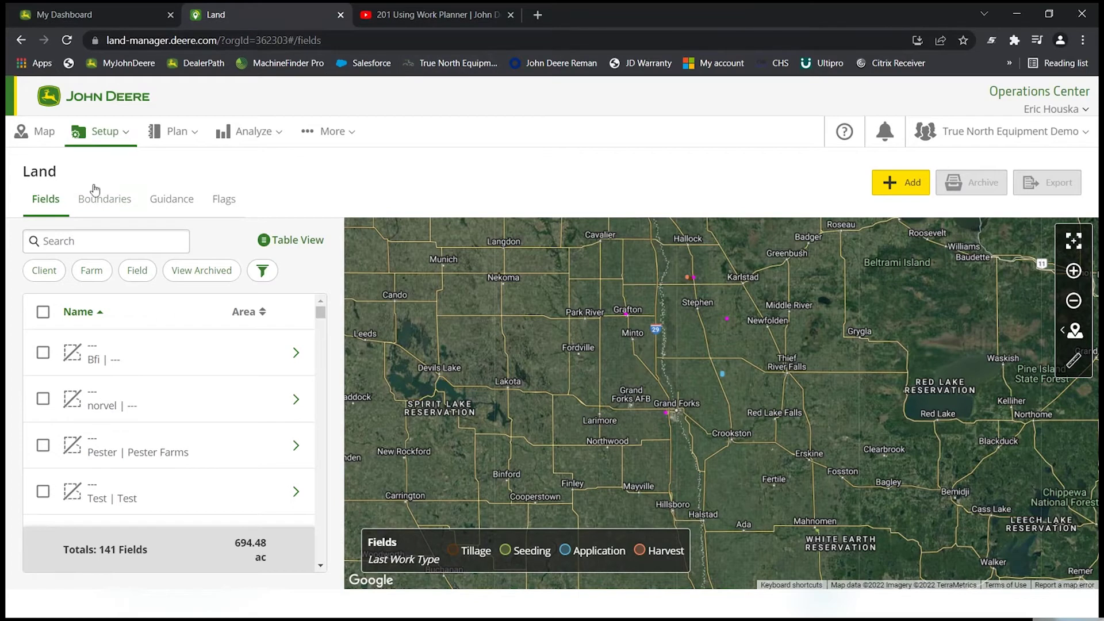
Search the fields for "tne", select the field TNE 140 and open its details
left_click(122, 238)
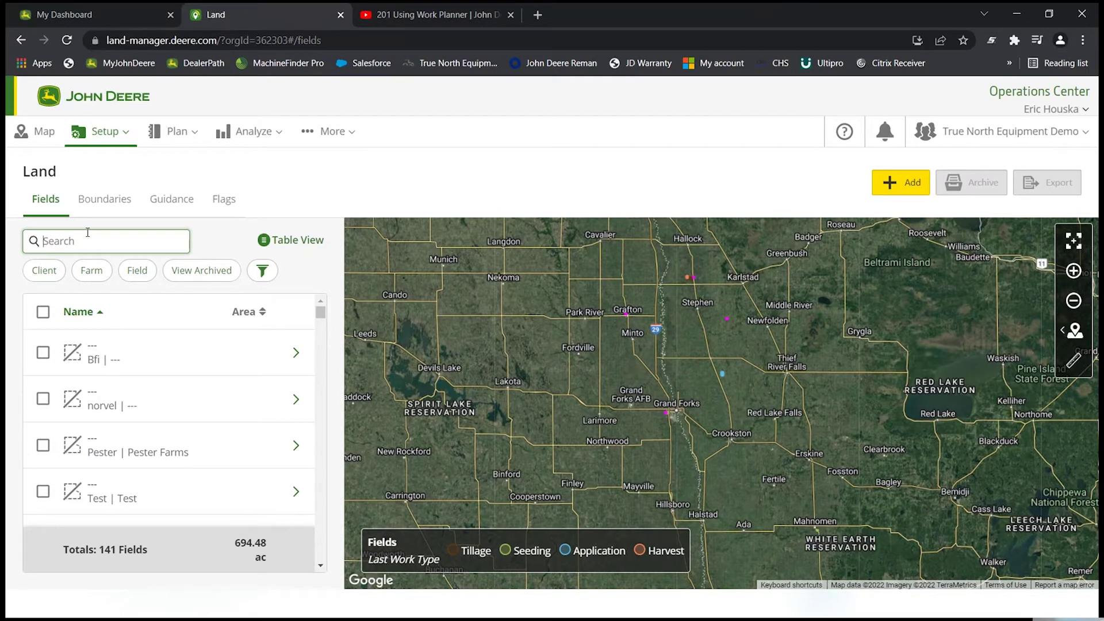
type("tne")
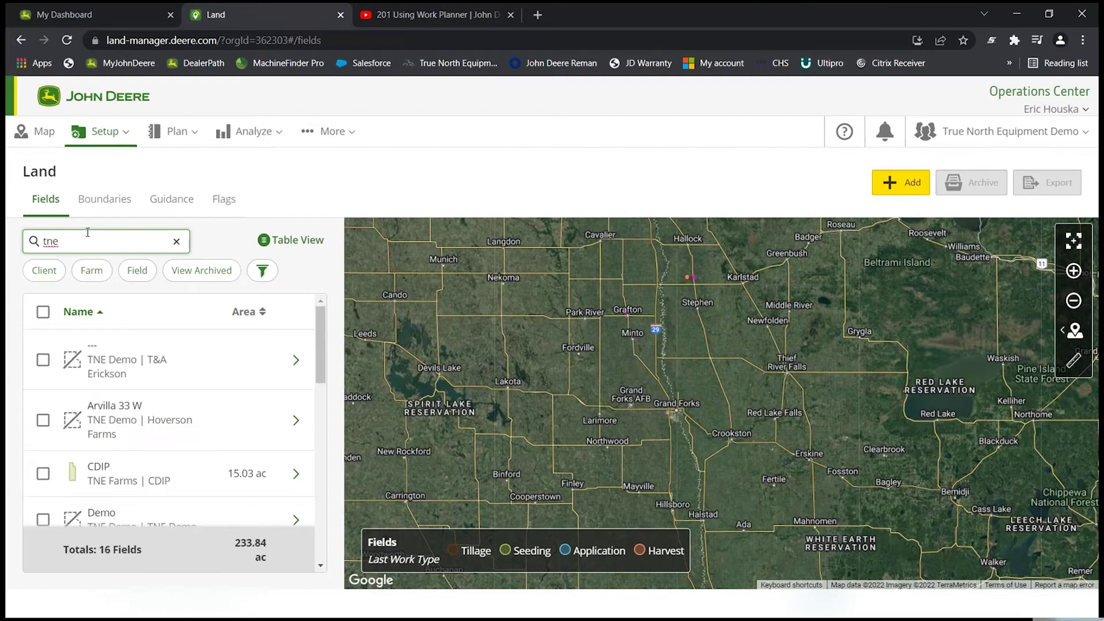
scroll(222, 402, "down", 10)
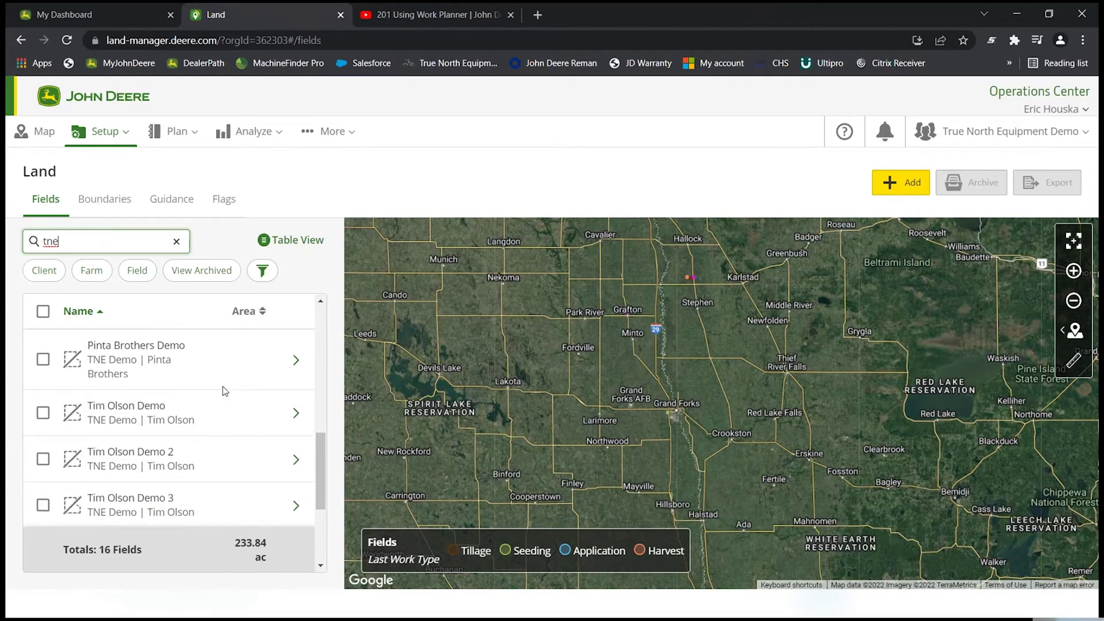
scroll(224, 376, "down", 3)
scroll(223, 385, "up", 4)
scroll(223, 389, "down", 2)
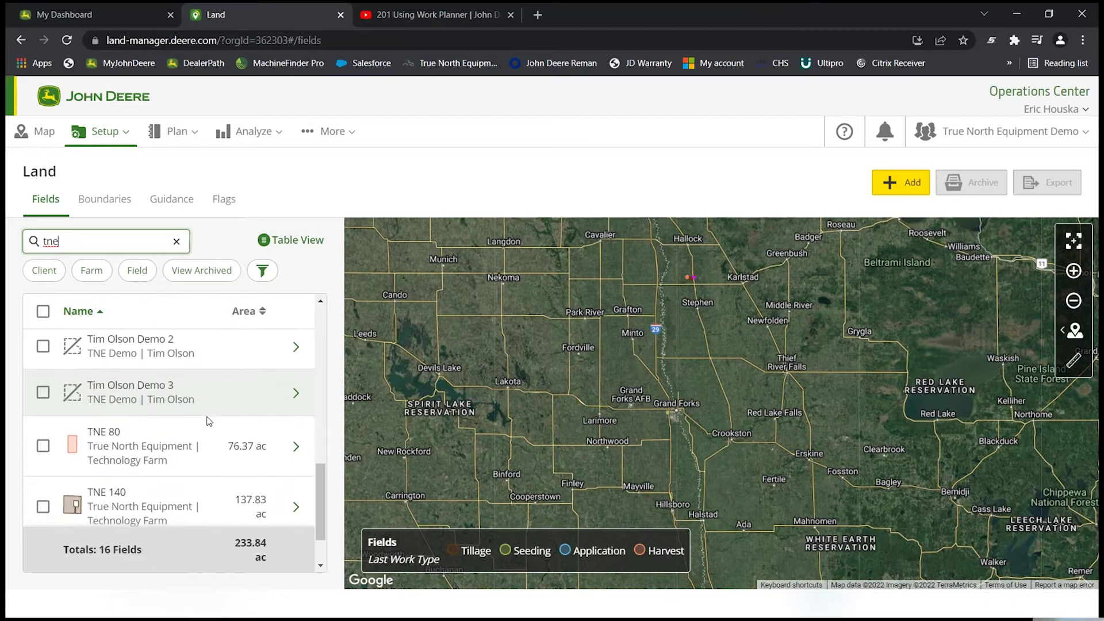
left_click(43, 507)
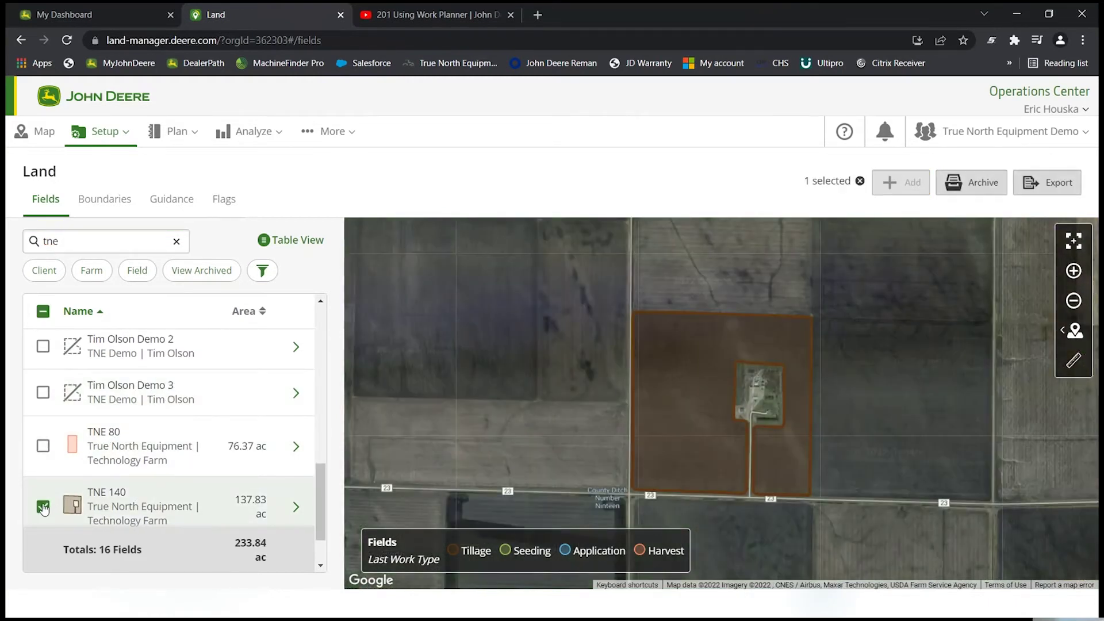
left_click(297, 510)
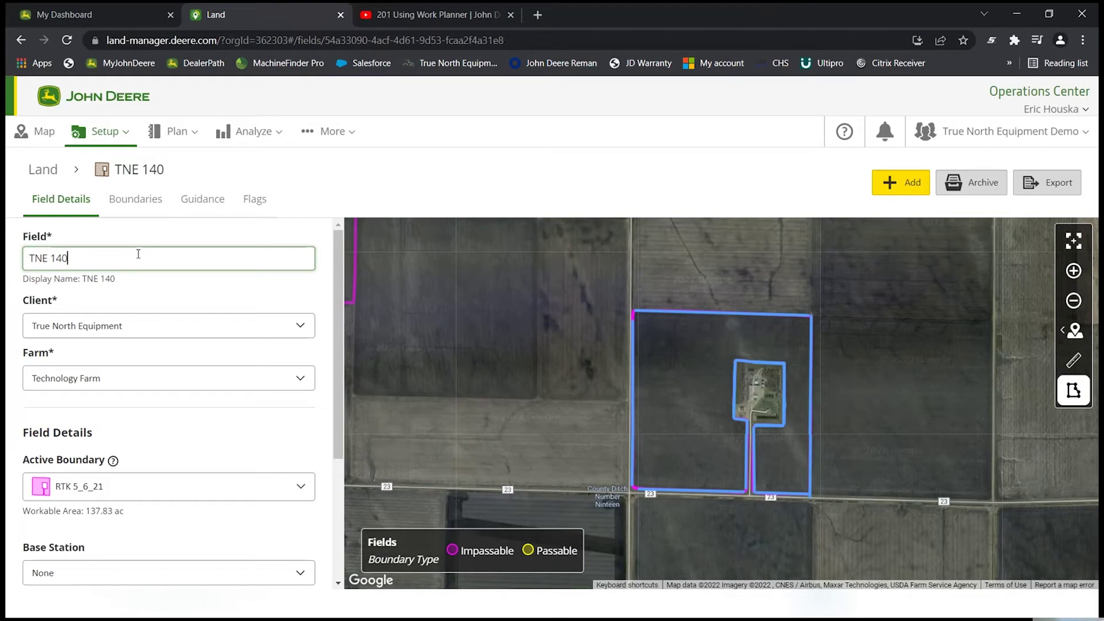
type("_1")
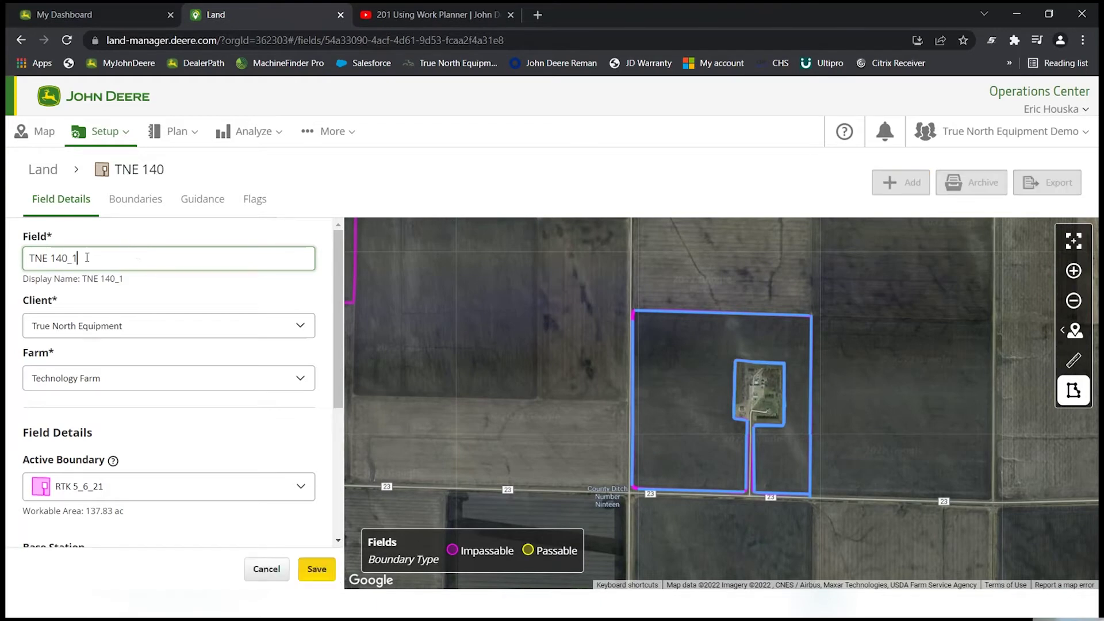
key("BackSpace")
key("BackSpace")
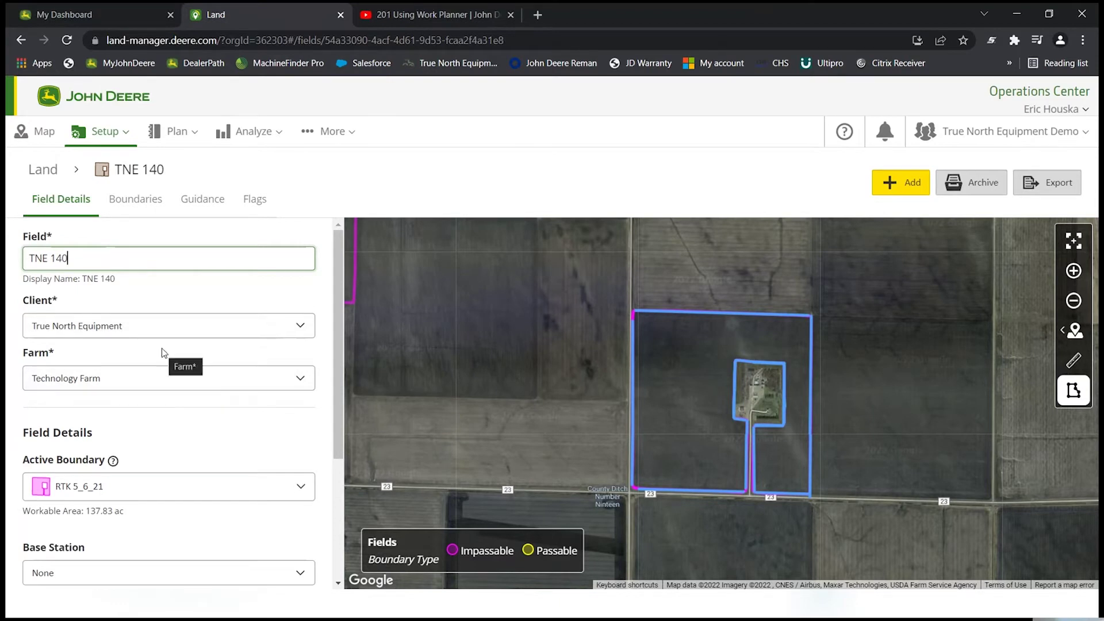
Review the TNE 140 field's client, farm, active boundary and base station details
scroll(160, 351, "down", 3)
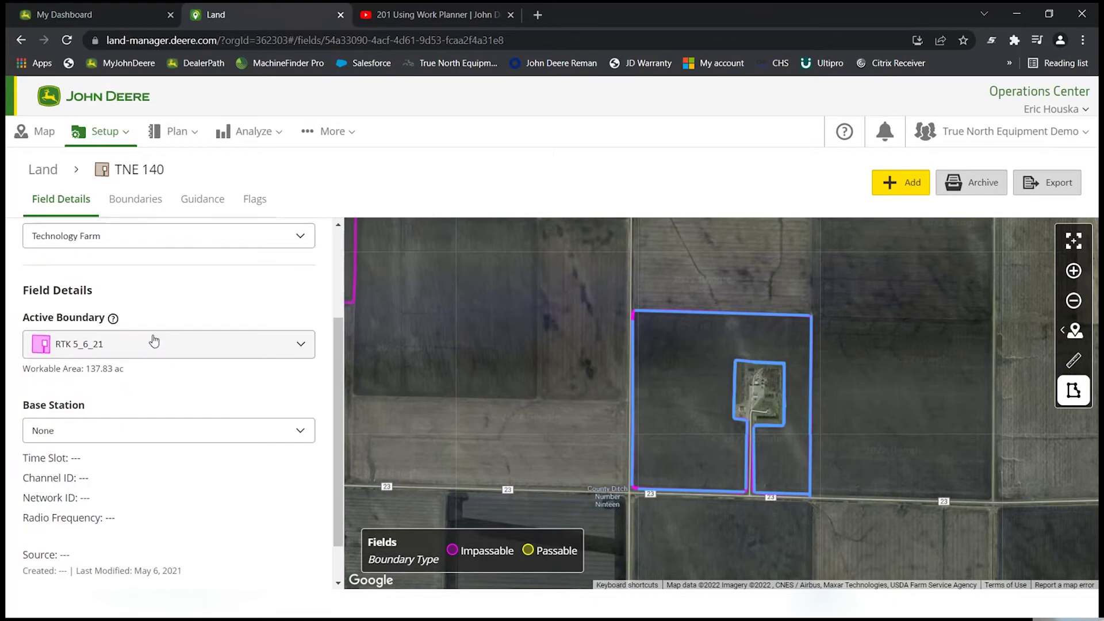
scroll(145, 328, "up", 1)
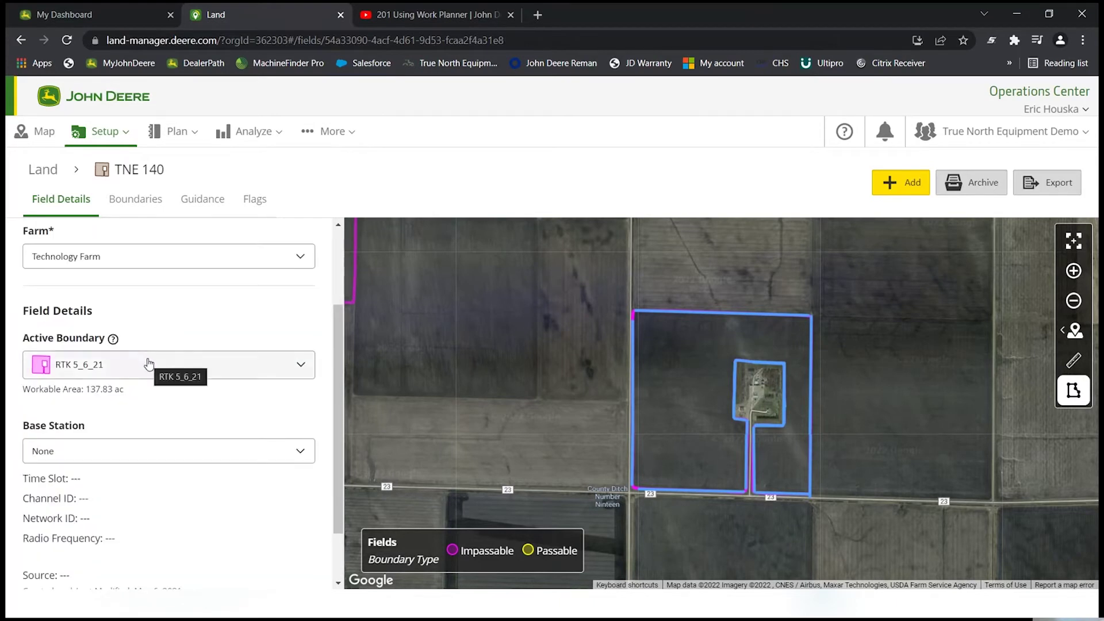
scroll(127, 451, "up", 2)
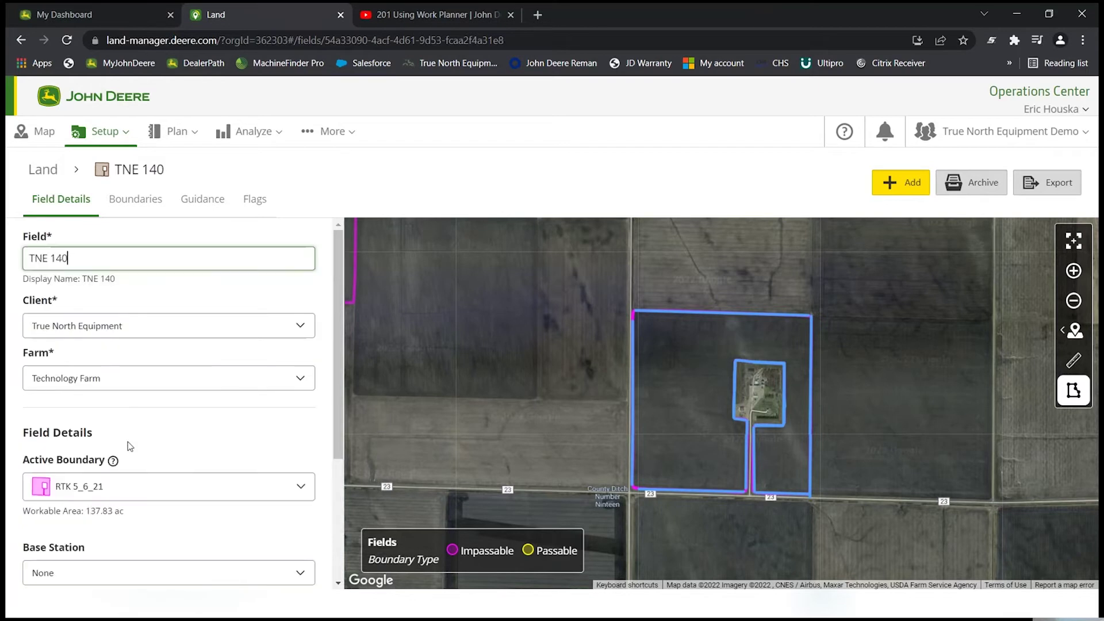
scroll(147, 425, "down", 3)
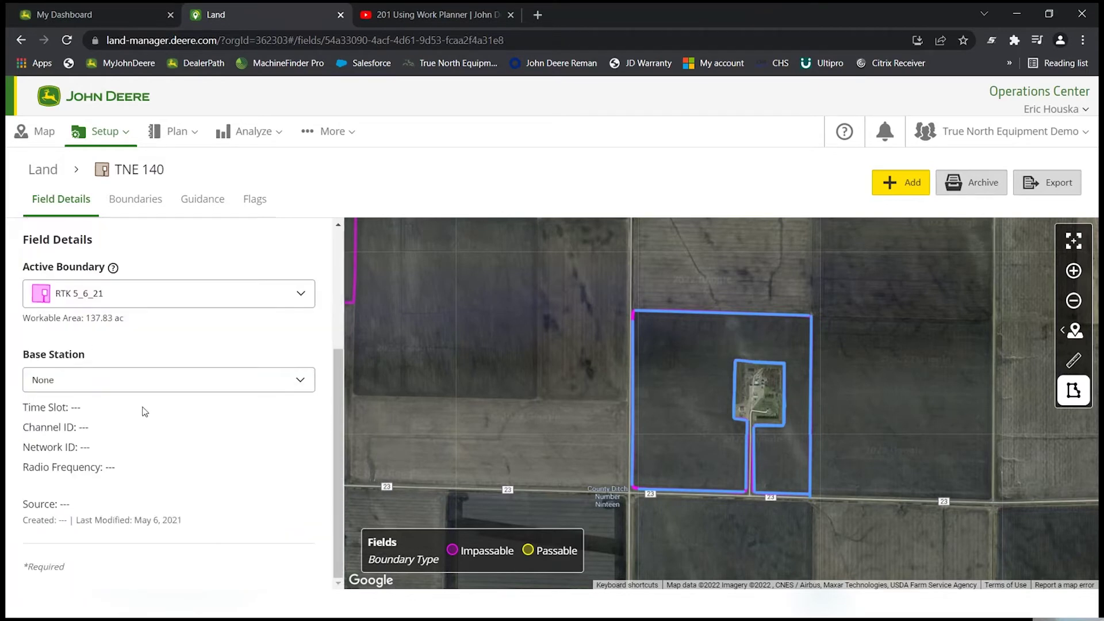
scroll(144, 408, "up", 3)
left_click(131, 255)
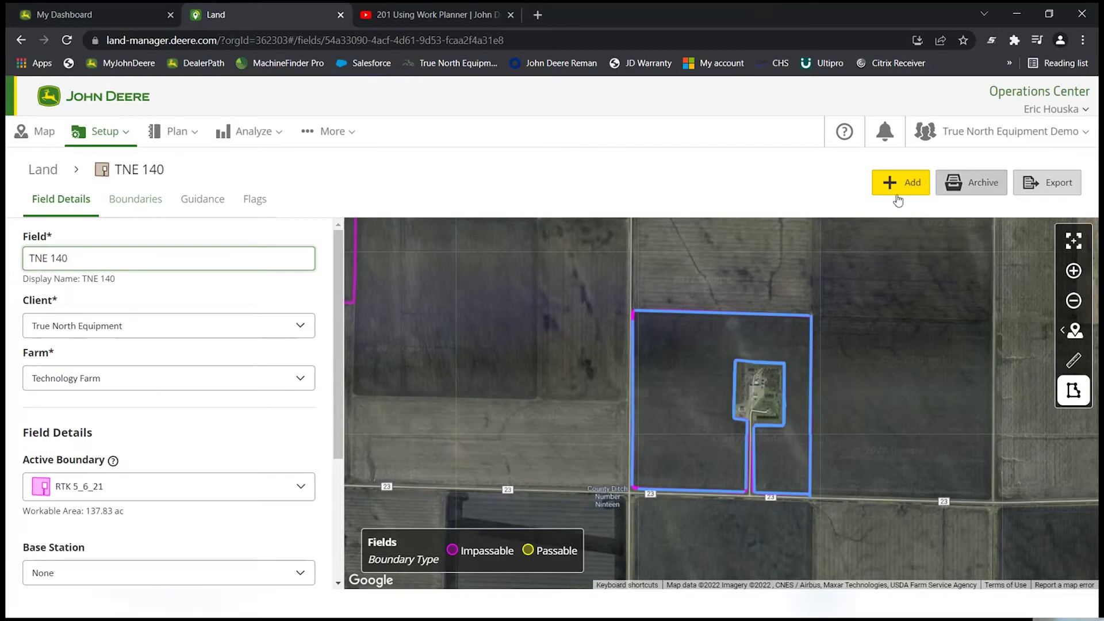
Start a new boundary for field TNE 140, created from a previous operation
left_click(125, 210)
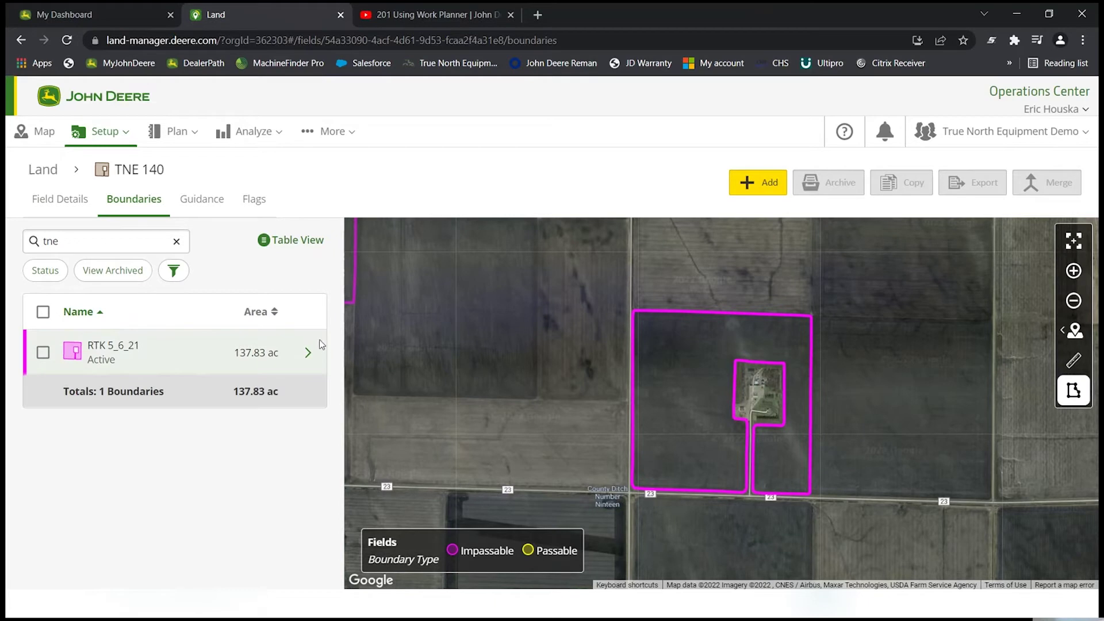
left_click(762, 190)
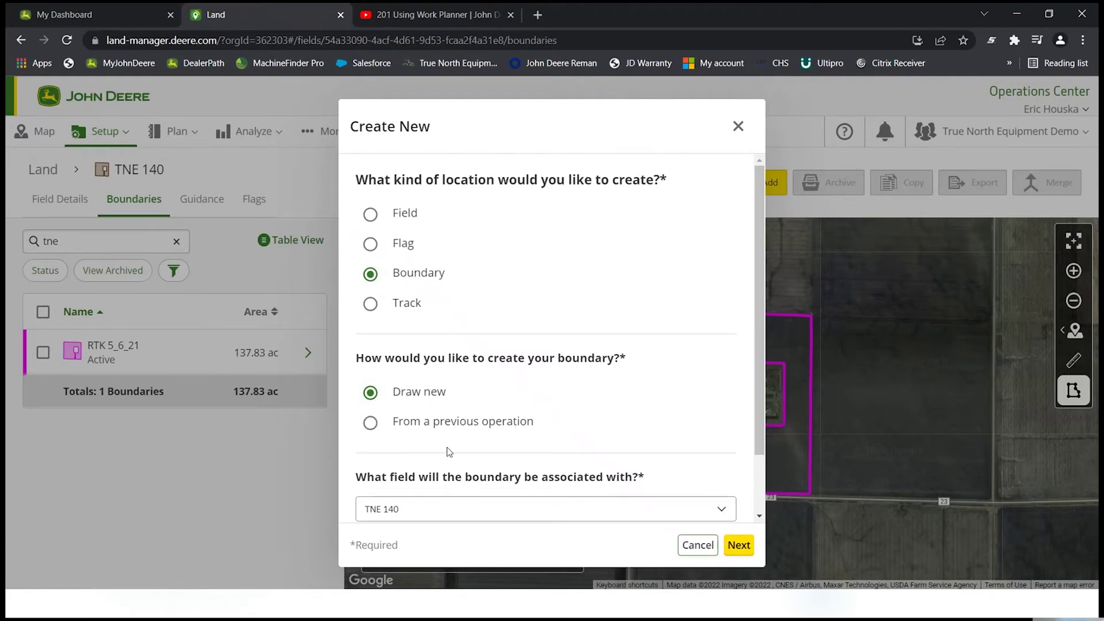
left_click(371, 431)
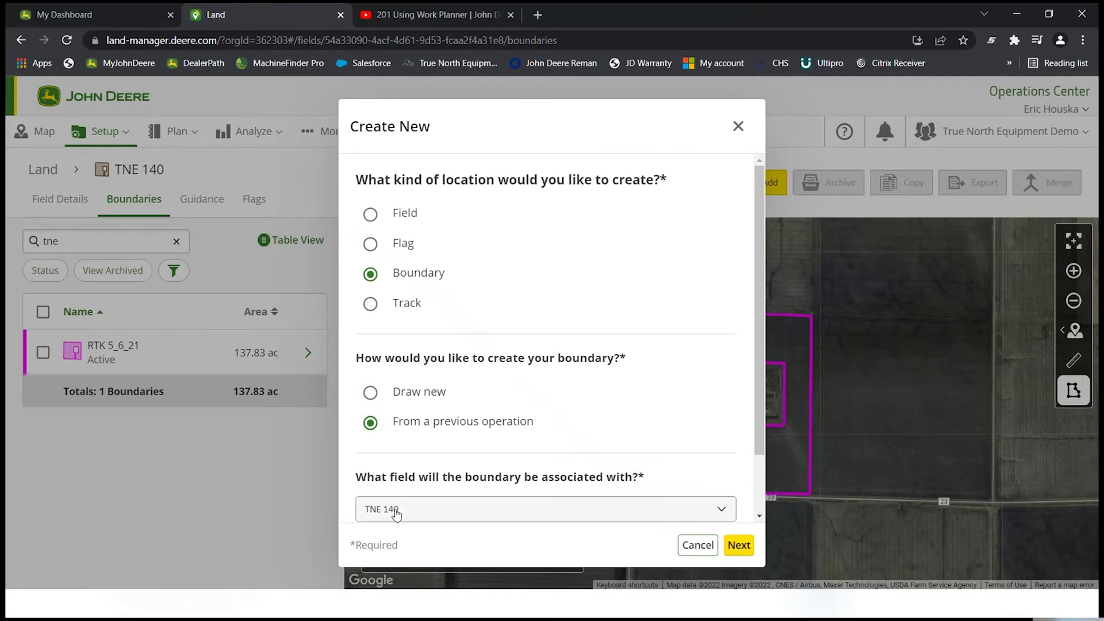
left_click(743, 548)
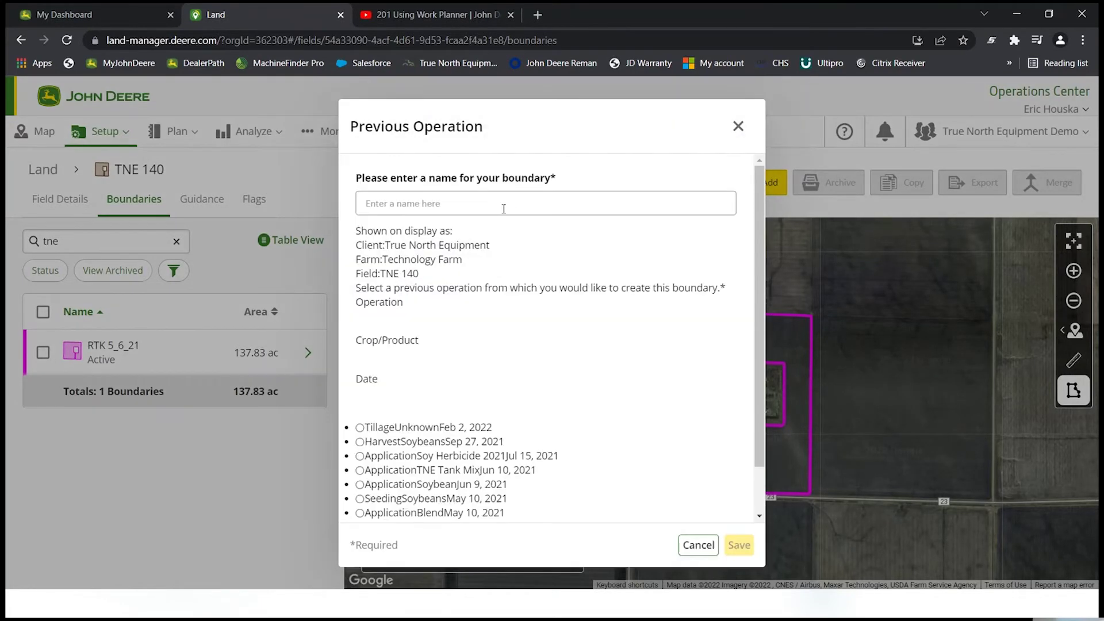
Base the boundary on the soybean seeding operation of May 10, 2021 and name it 2021_seeding
scroll(494, 357, "down", 1)
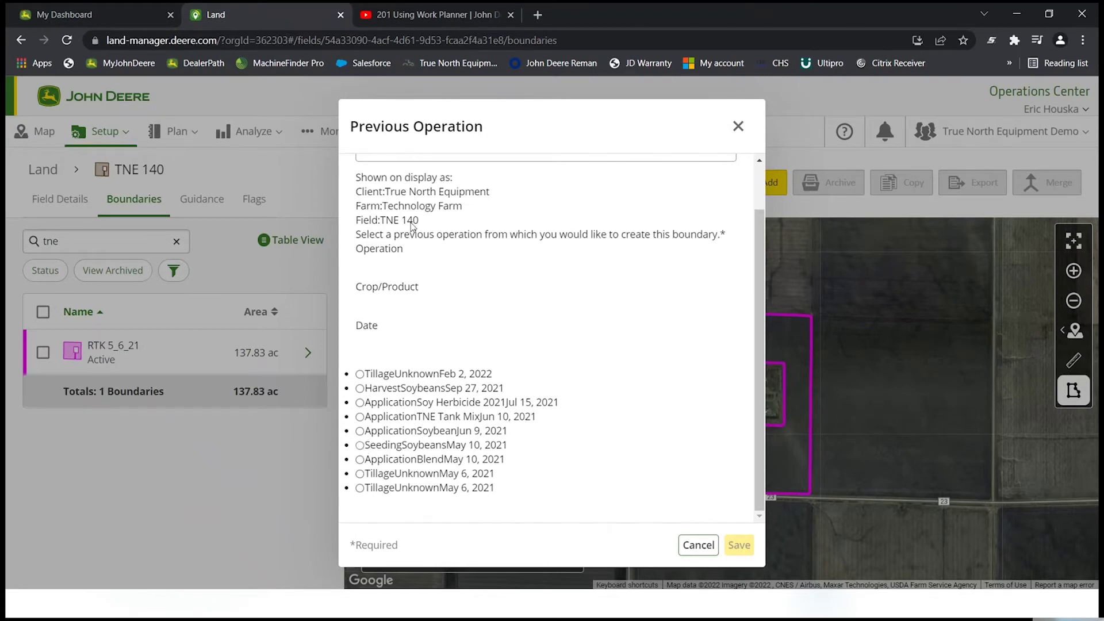
left_click(382, 204)
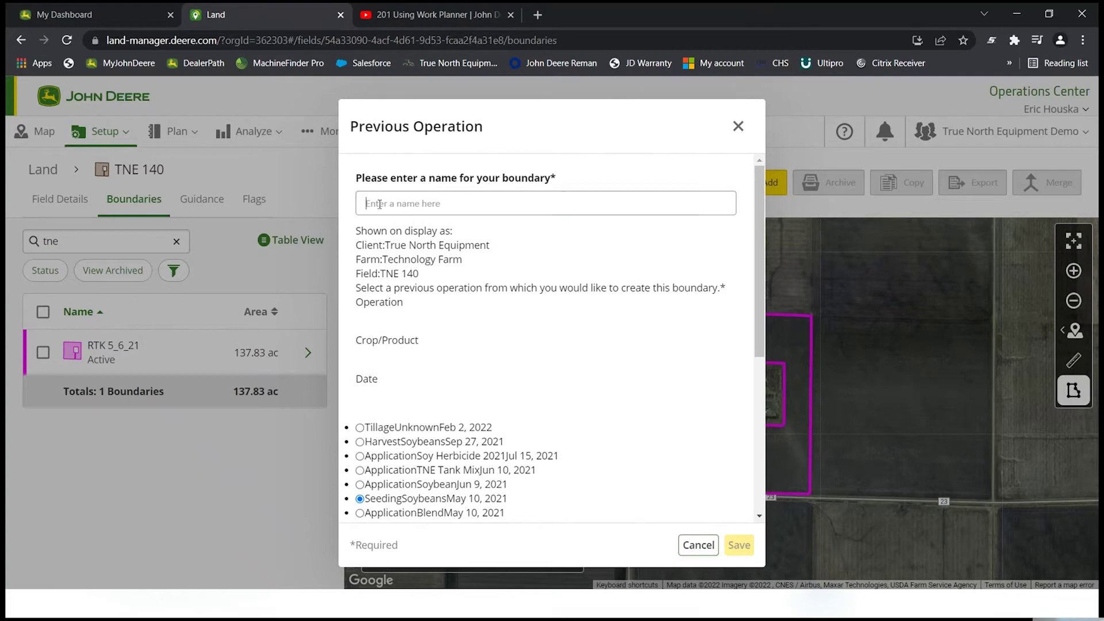
type("2")
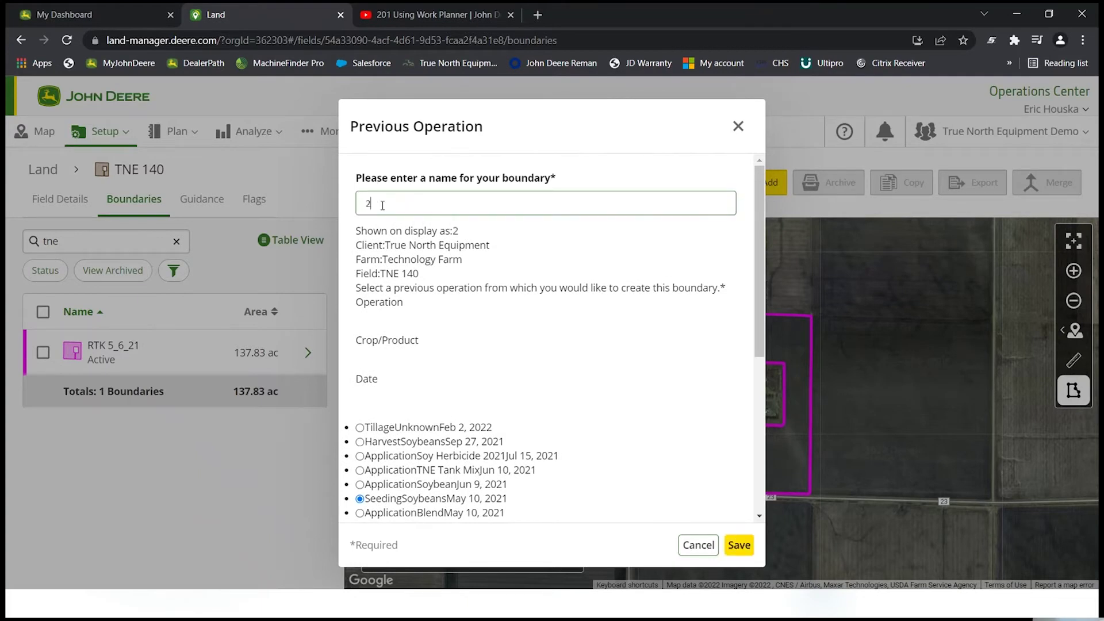
type("0")
type("21")
type("_swe")
key("BackSpace")
key("BackSpace")
type("eef")
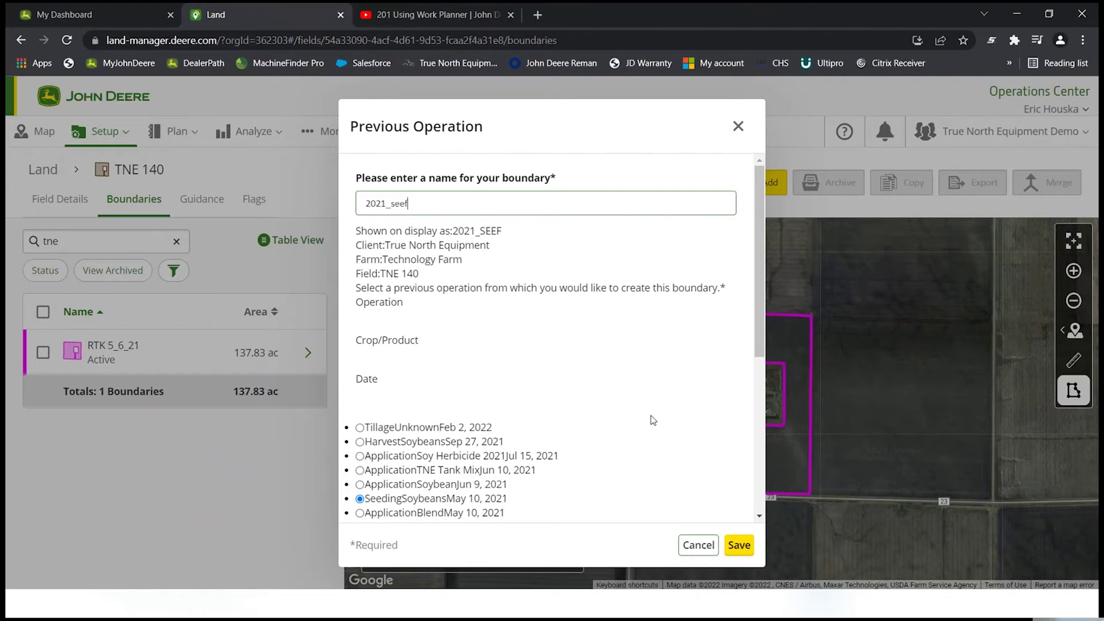
type("ding")
Check the preview of the seeding-based boundary and save it
scroll(585, 387, "down", 5)
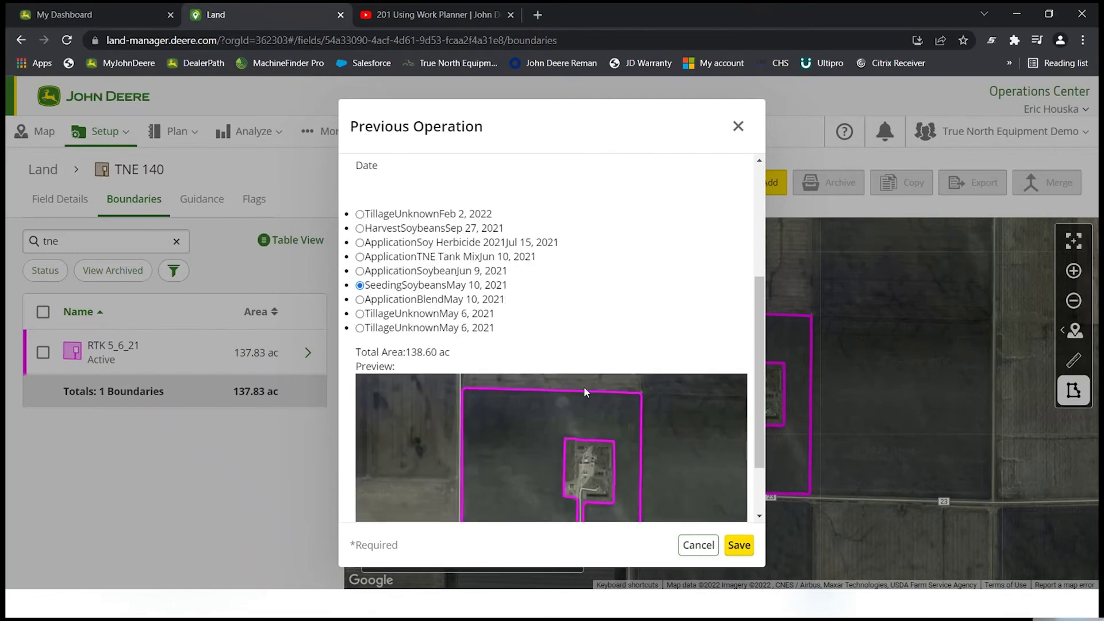
scroll(583, 387, "down", 1)
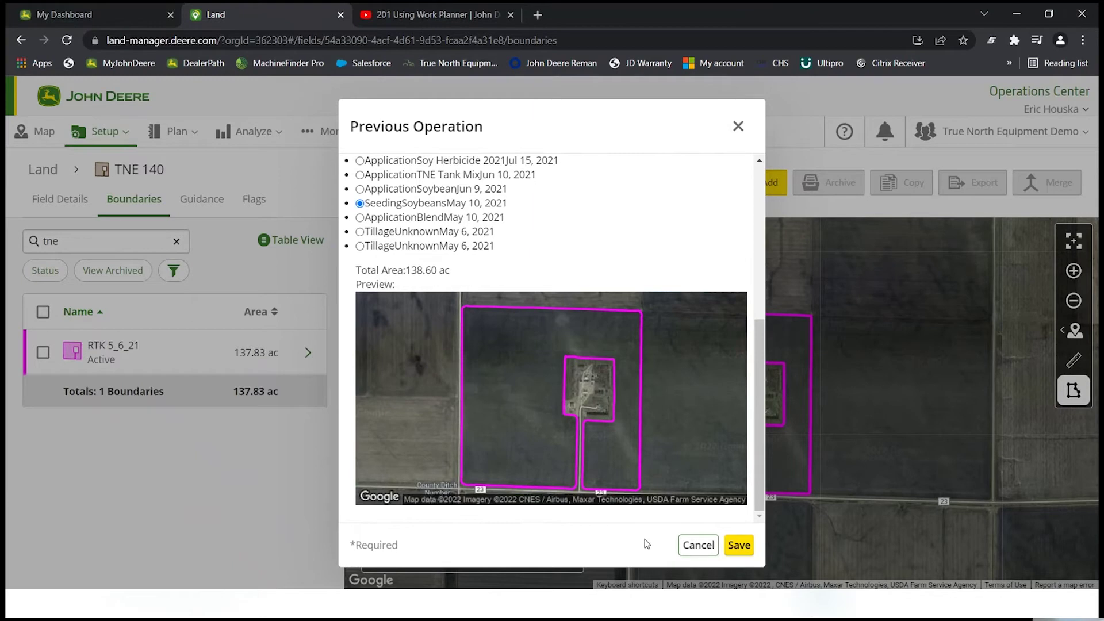
left_click(742, 546)
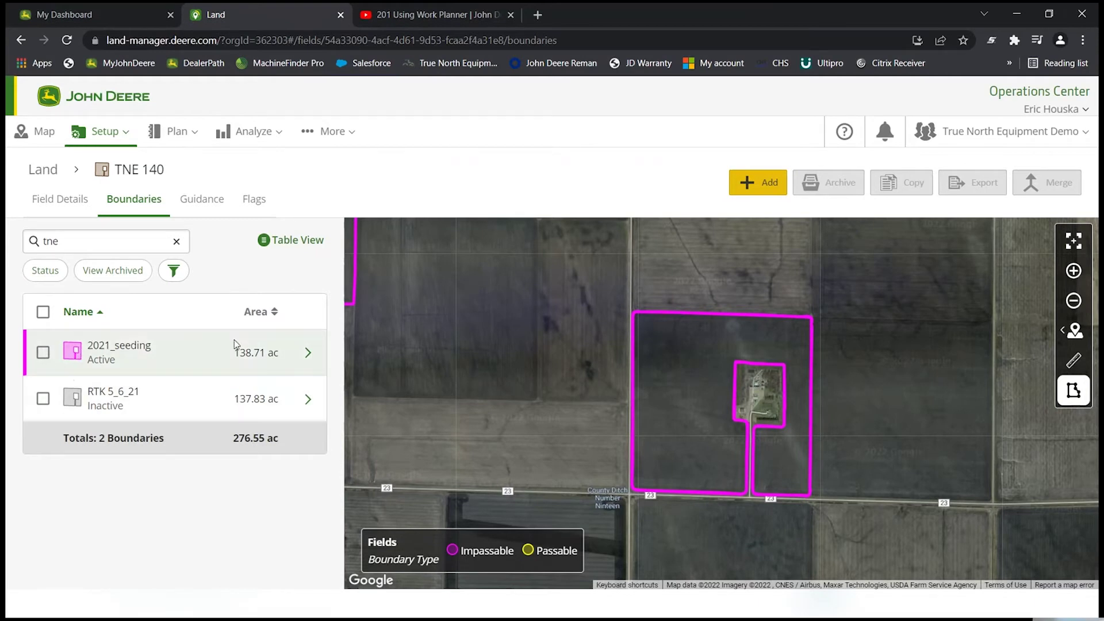
Archive the 2021_seeding boundary of field TNE 140
left_click(44, 353)
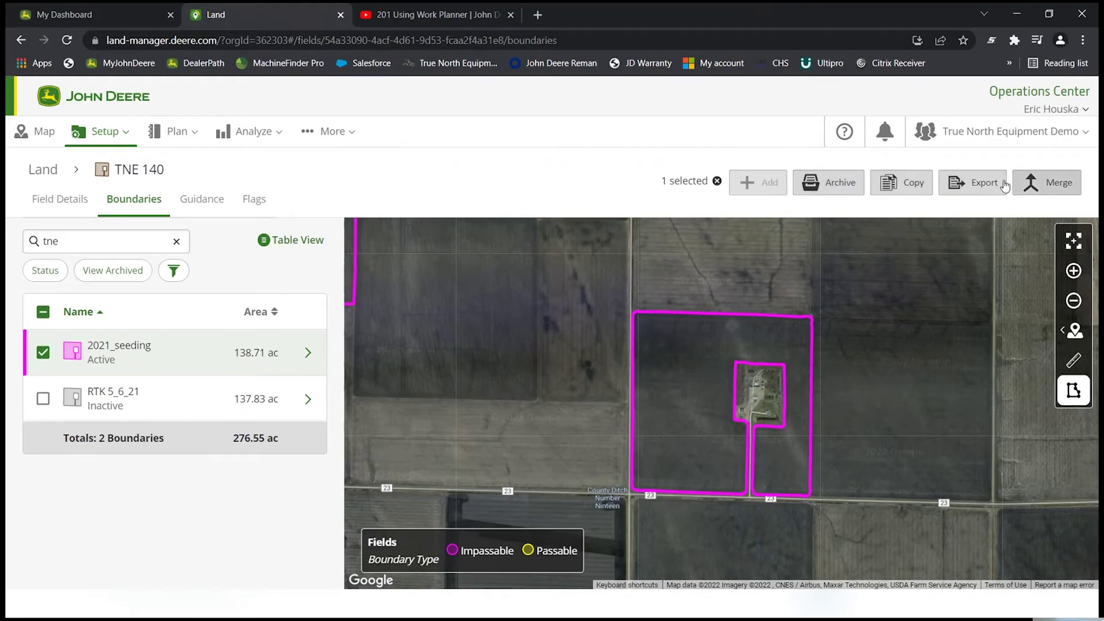
left_click(832, 181)
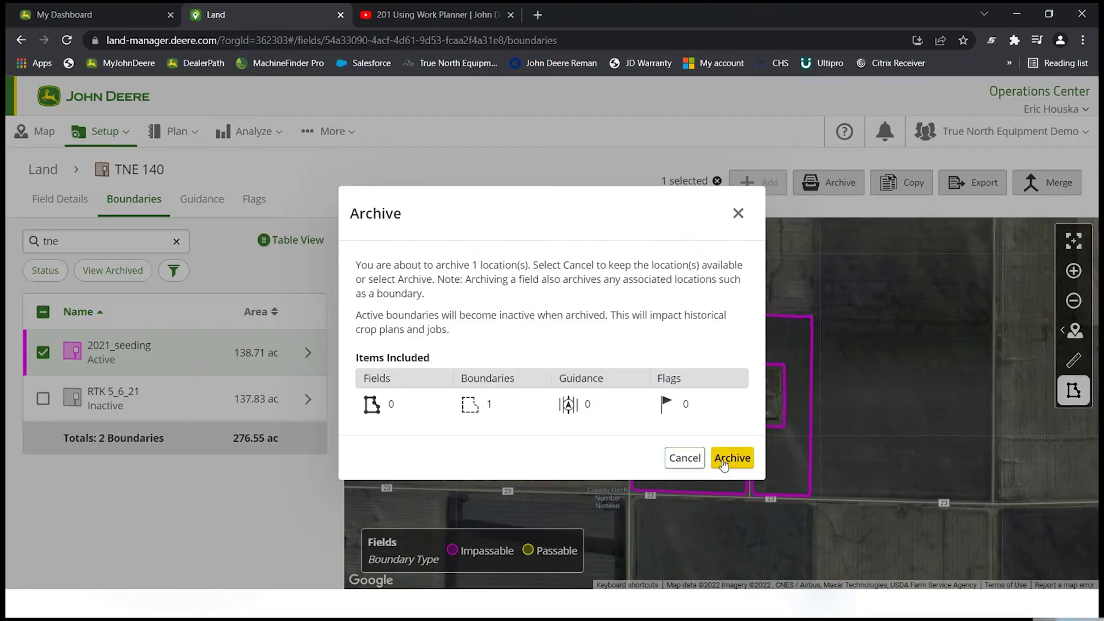
left_click(724, 460)
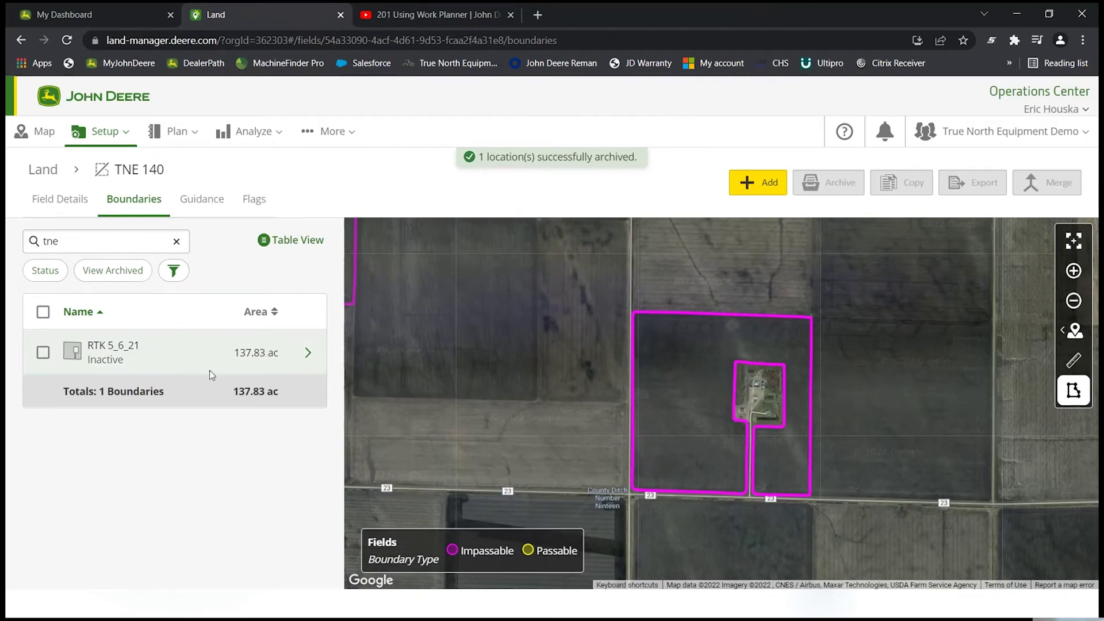
Set the status of the RTK 5_6_21 boundary of field TNE 140 to Active and save it
left_click(310, 357)
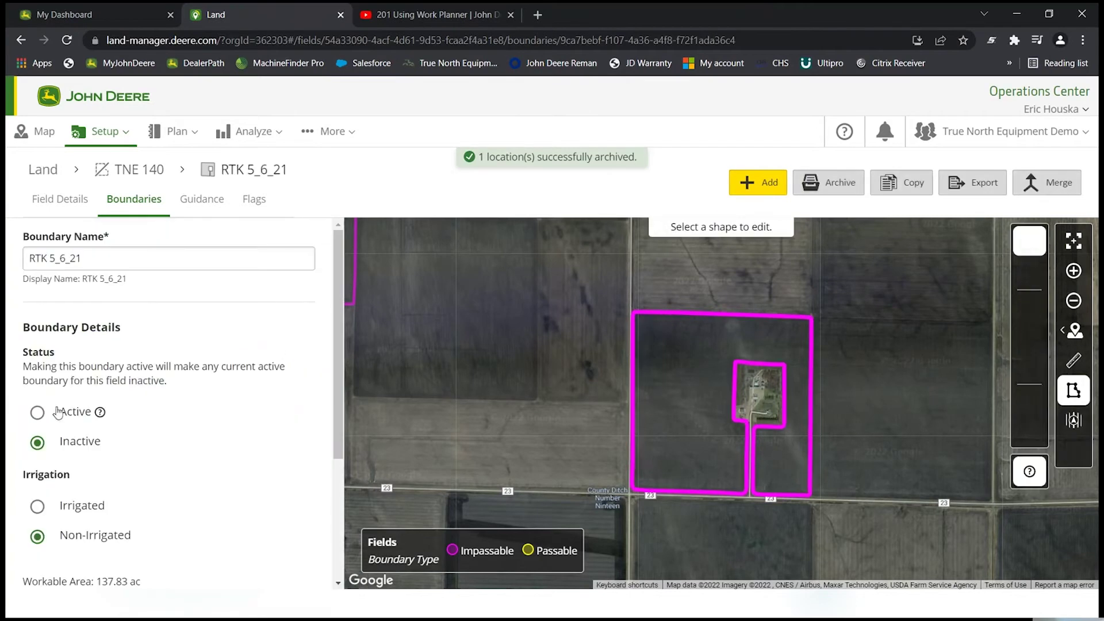
scroll(66, 414, "down", 1)
scroll(69, 299, "up", 1)
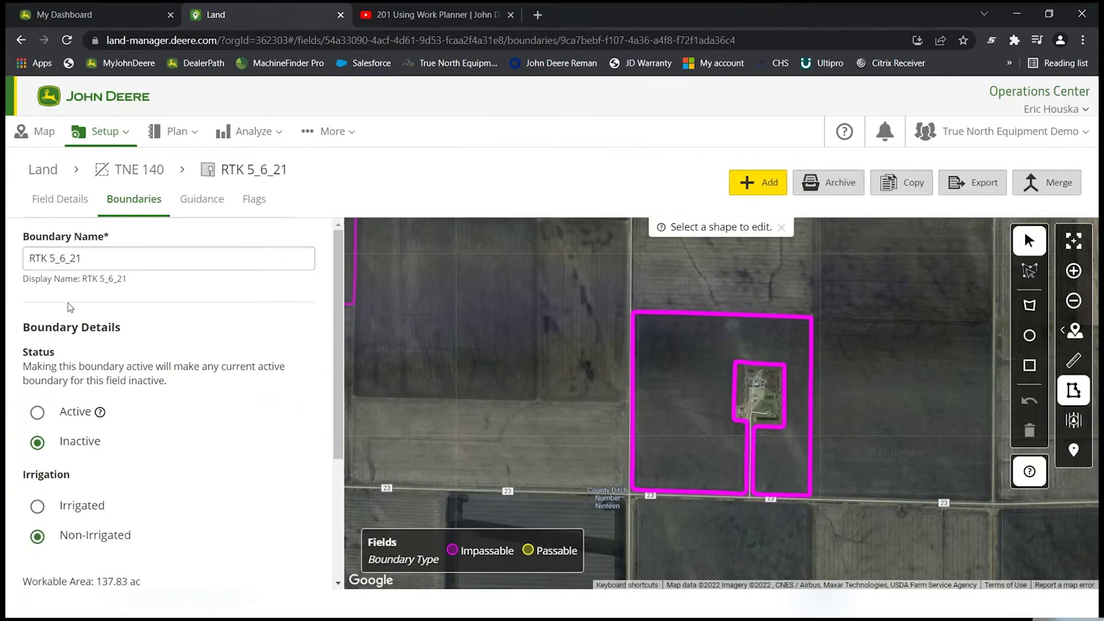
scroll(93, 265, "down", 2)
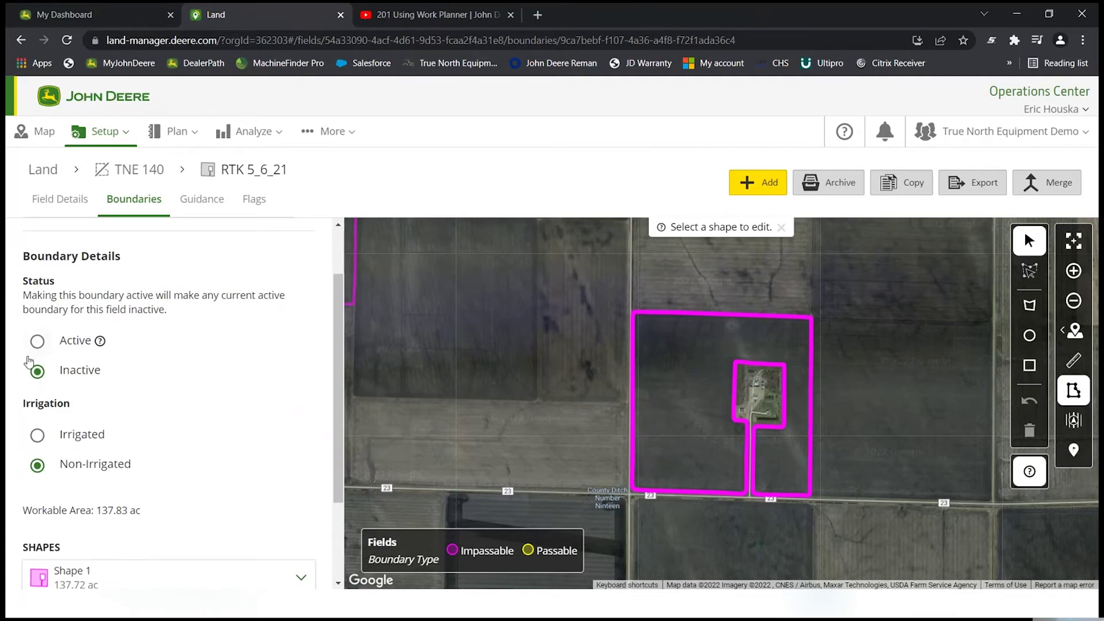
left_click(37, 342)
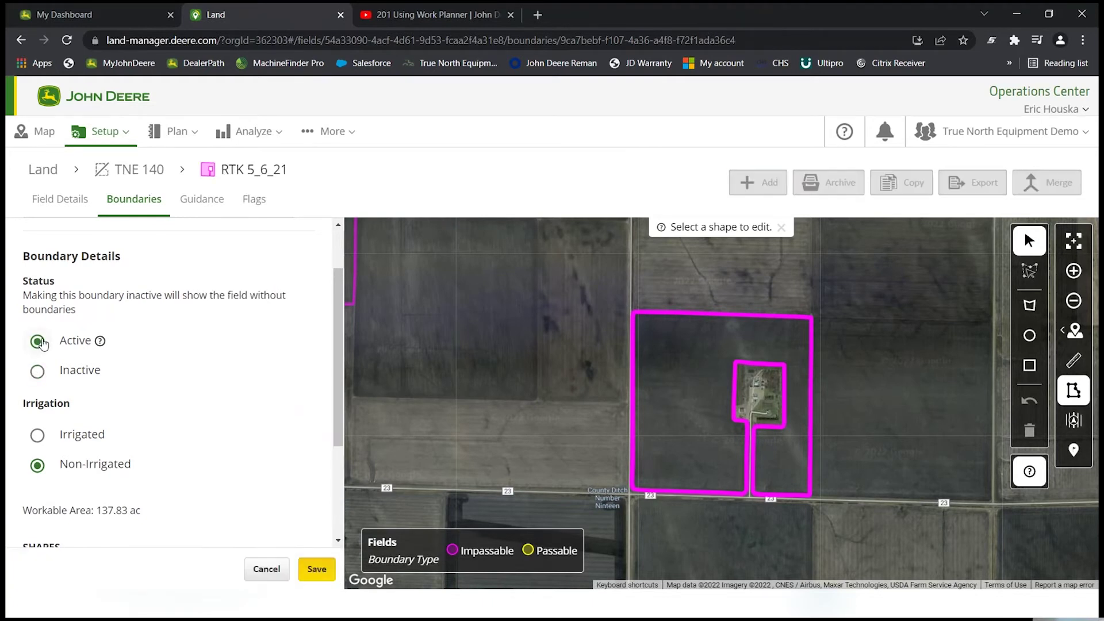
scroll(41, 343, "down", 3)
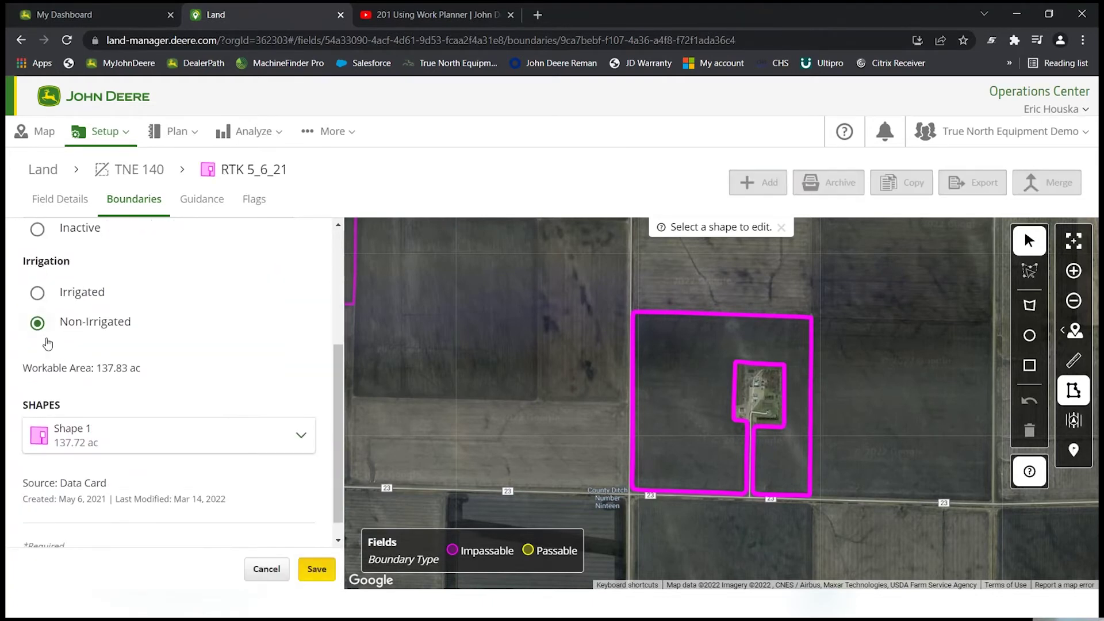
scroll(43, 344, "down", 1)
left_click(319, 573)
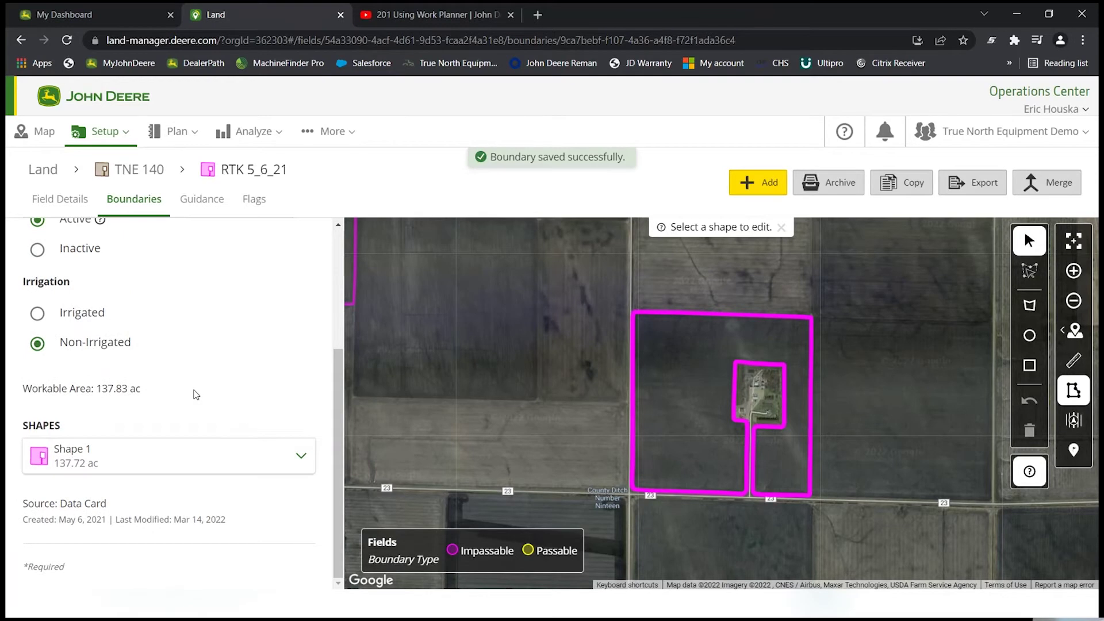
scroll(193, 390, "up", 3)
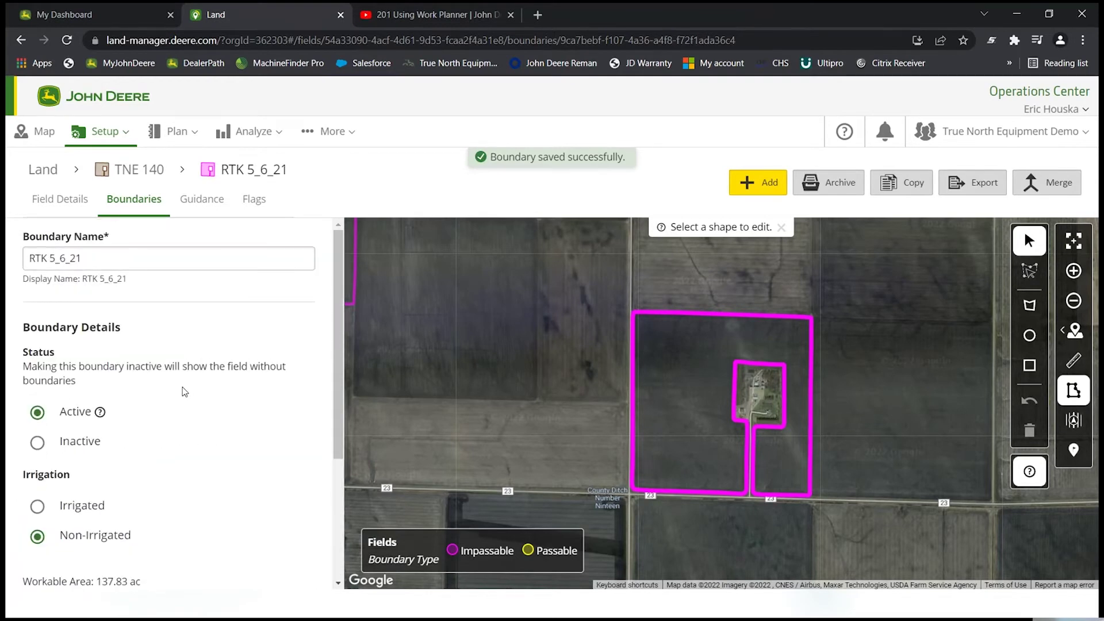
scroll(183, 388, "down", 1)
scroll(183, 384, "up", 1)
scroll(190, 390, "down", 1)
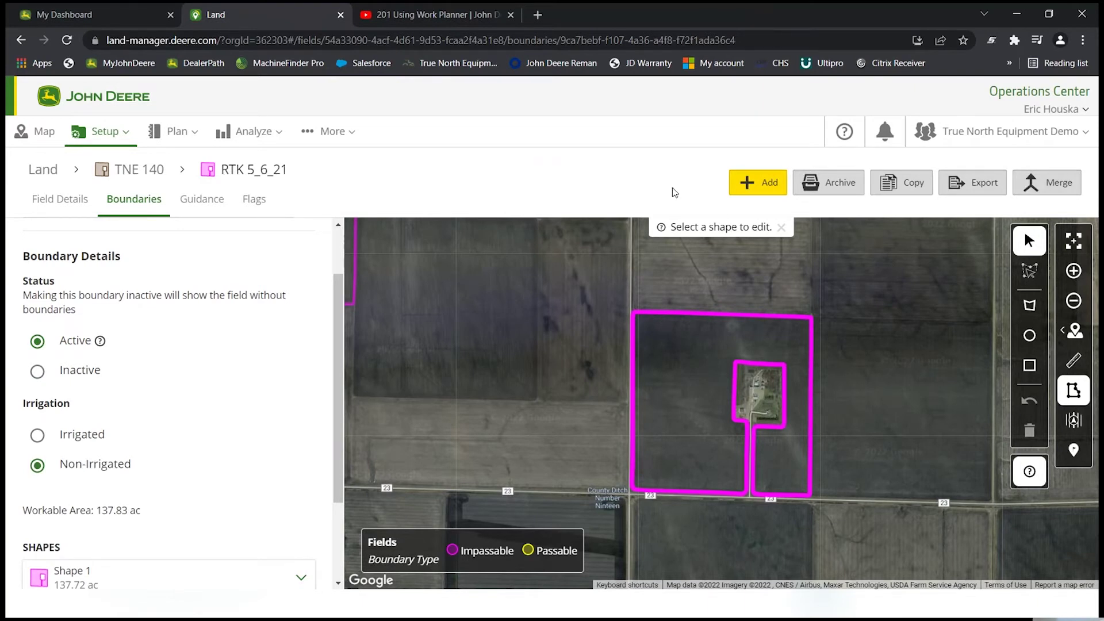
scroll(165, 429, "up", 2)
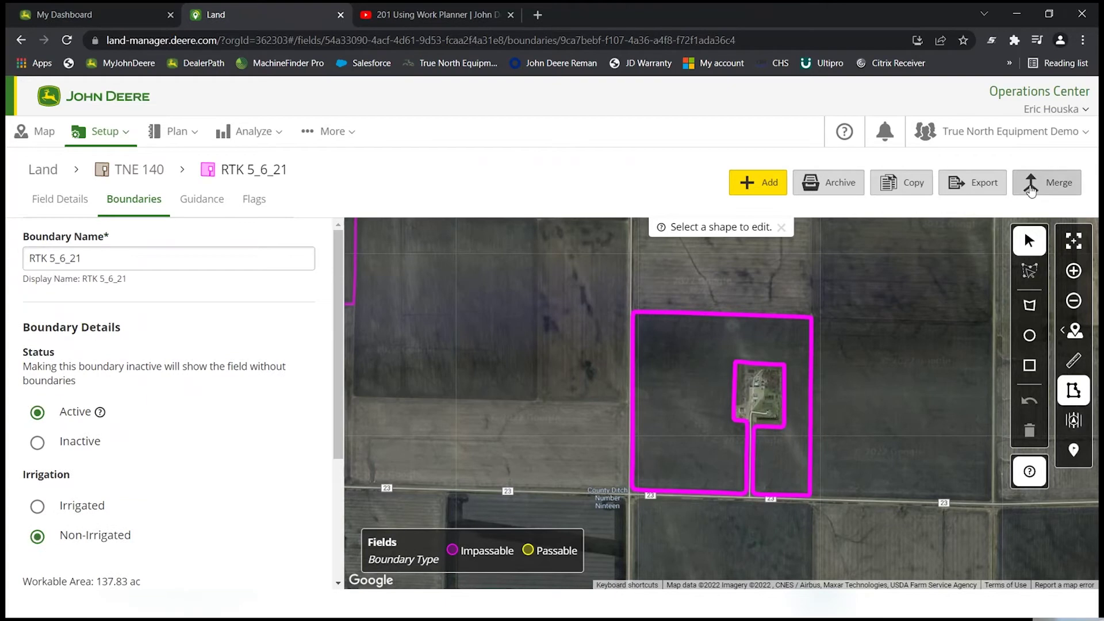
Try merging RTK 5_6_21 into the Kennedy Lot boundary of field Kennedy Lot, check the preview and close the merge without saving
left_click(1030, 191)
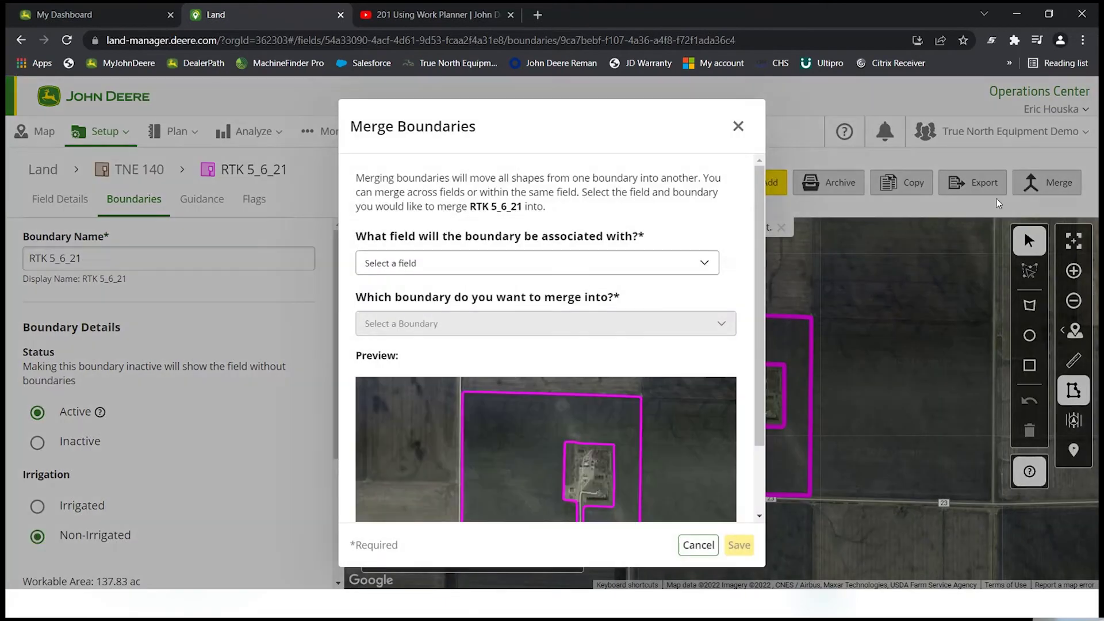
left_click(417, 264)
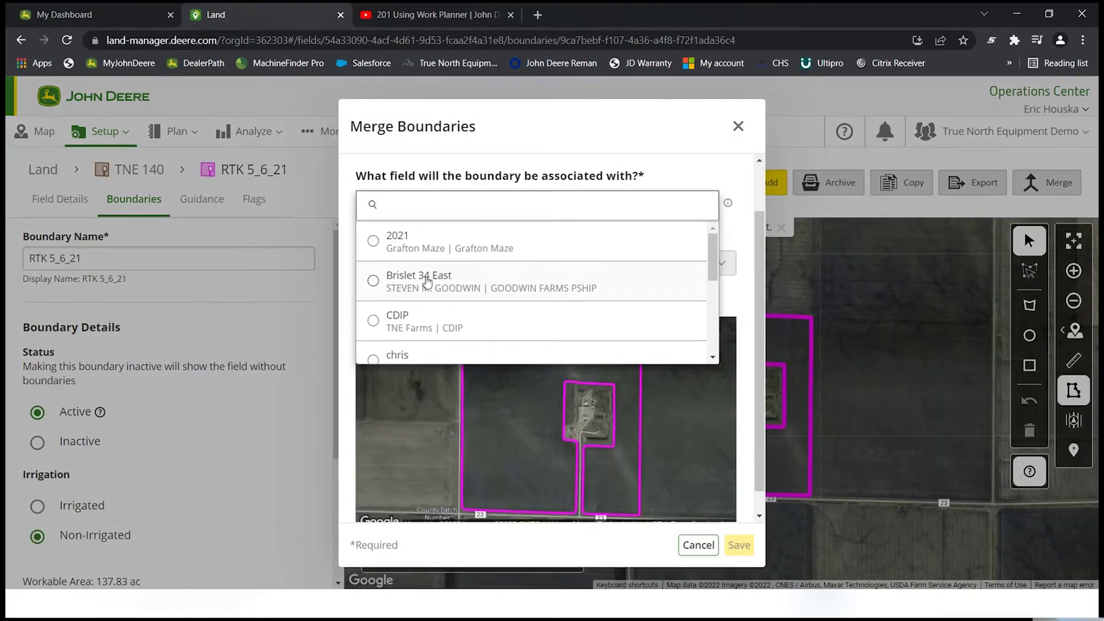
scroll(443, 286, "down", 3)
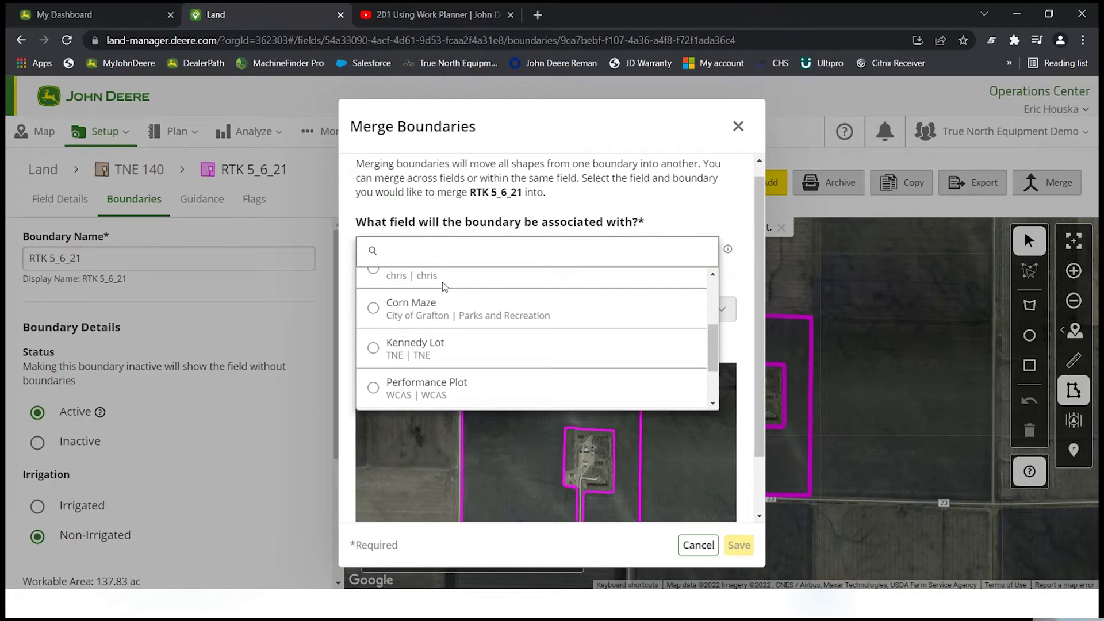
left_click(428, 349)
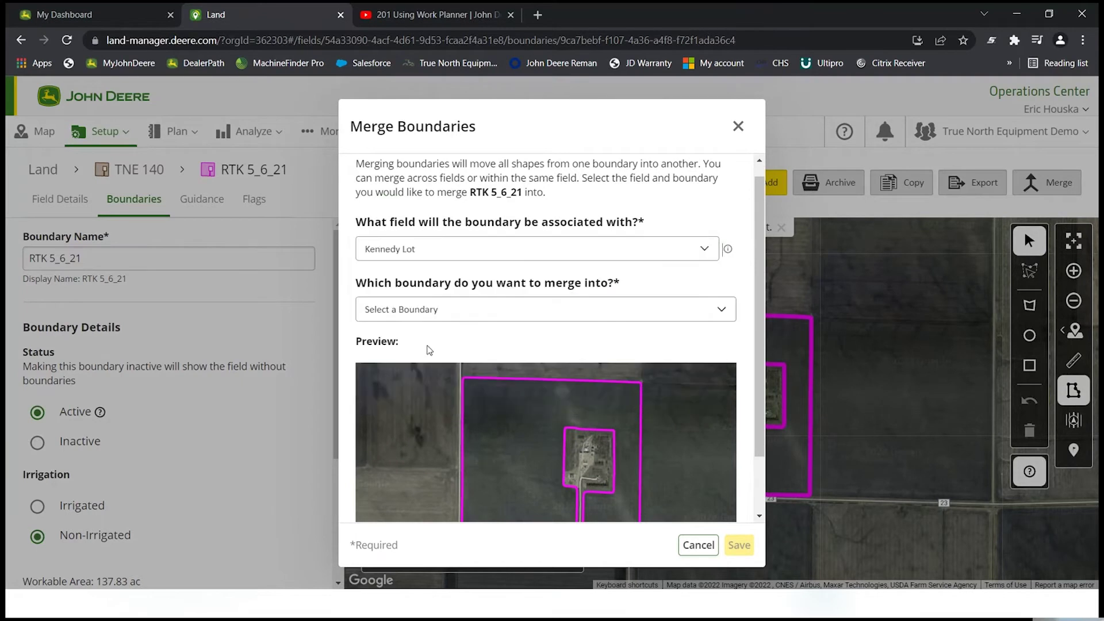
left_click(490, 318)
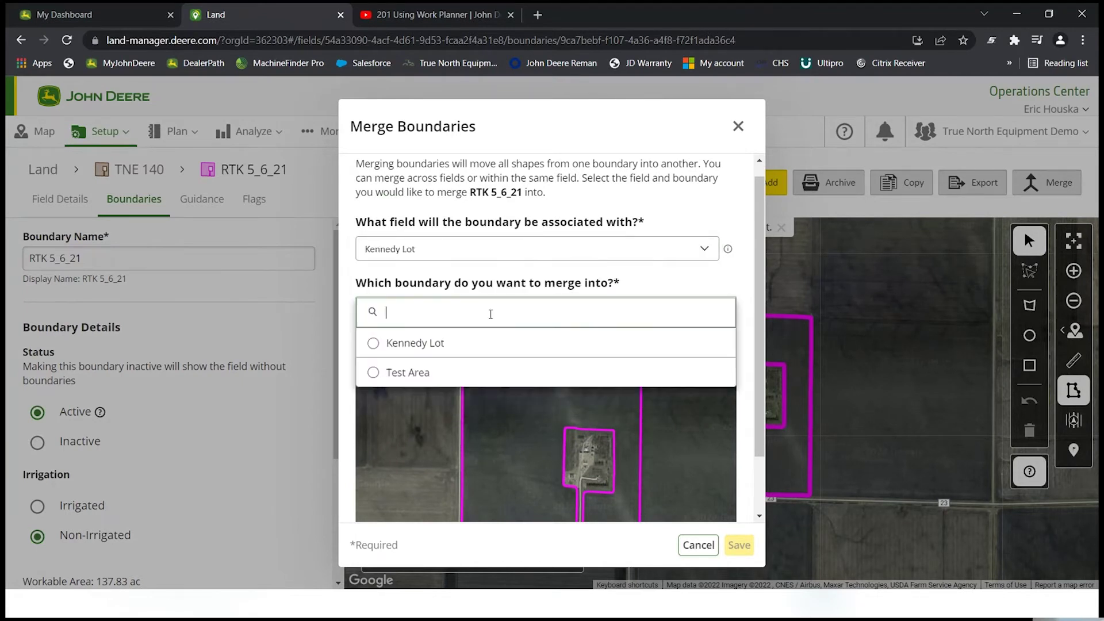
left_click(475, 348)
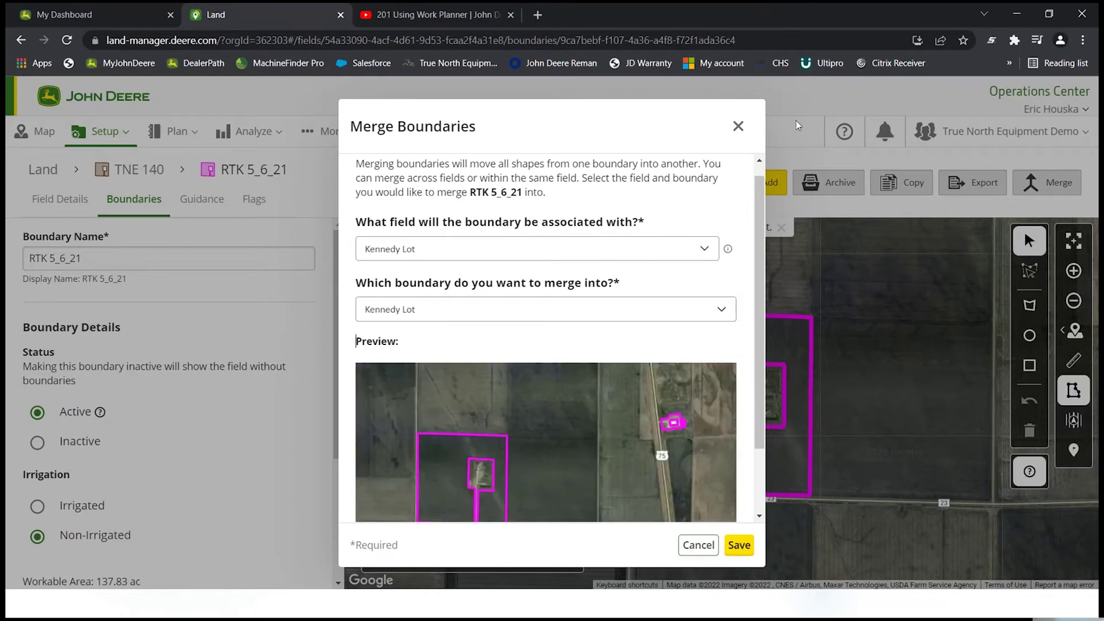
scroll(583, 426, "down", 2)
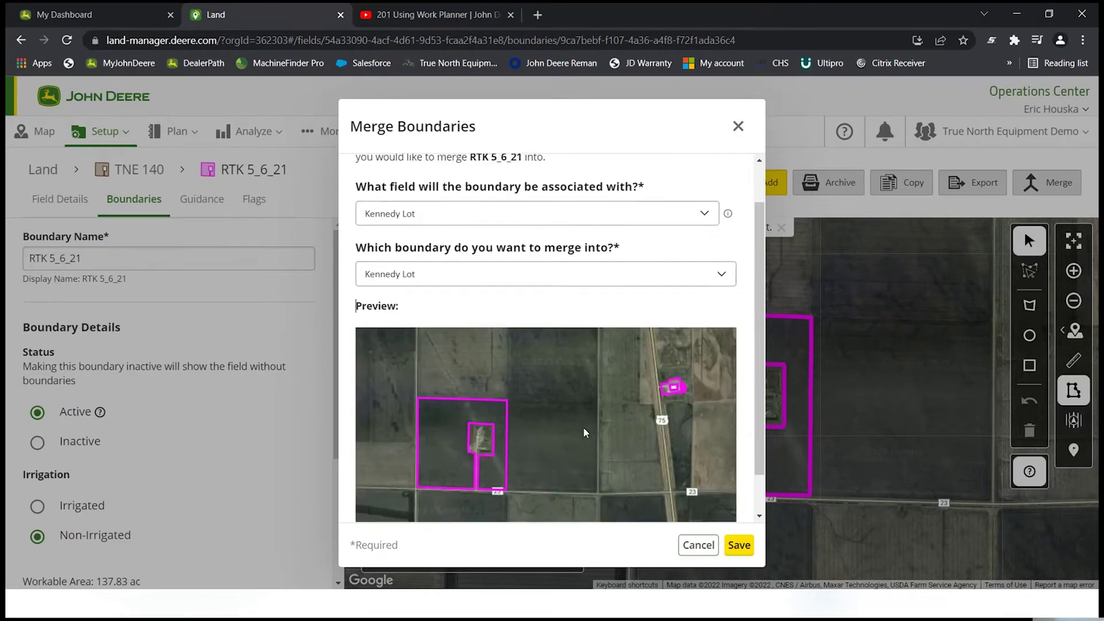
scroll(604, 399, "up", 2)
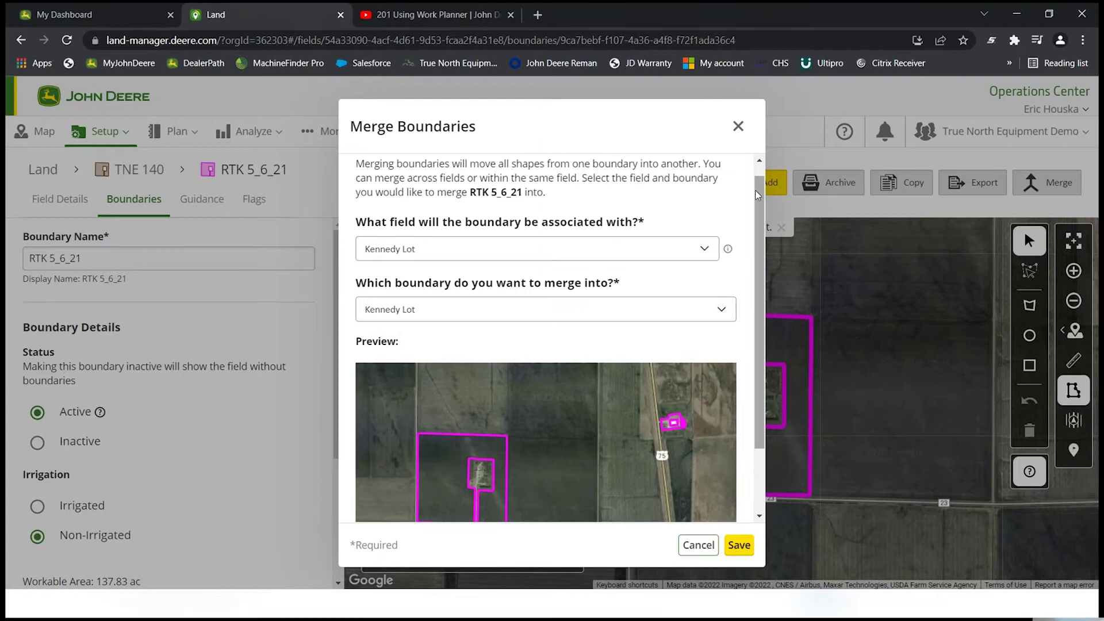
left_click(739, 126)
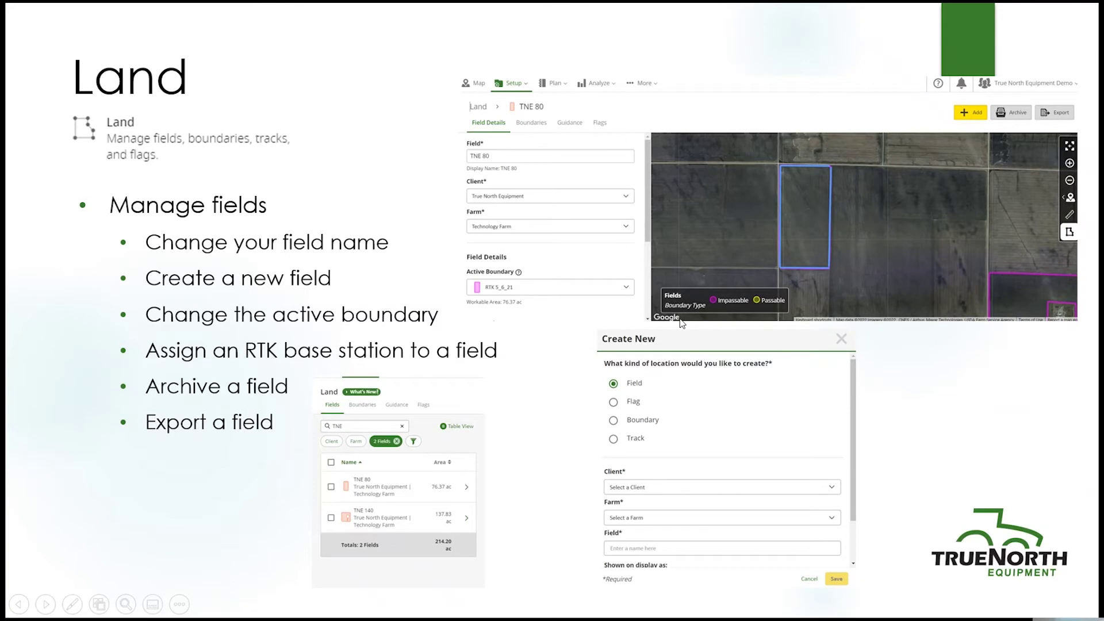
left_click(704, 329)
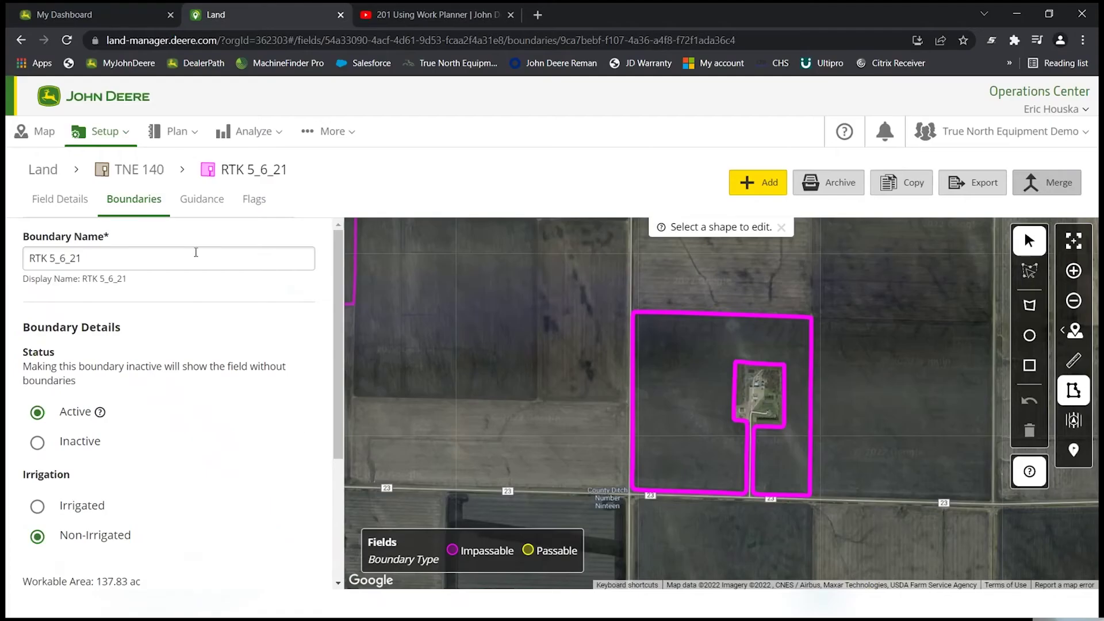
Reopen the RTK 5_6_21 boundary from field TNE 140's boundary list and select its shape on the map for editing
left_click(63, 198)
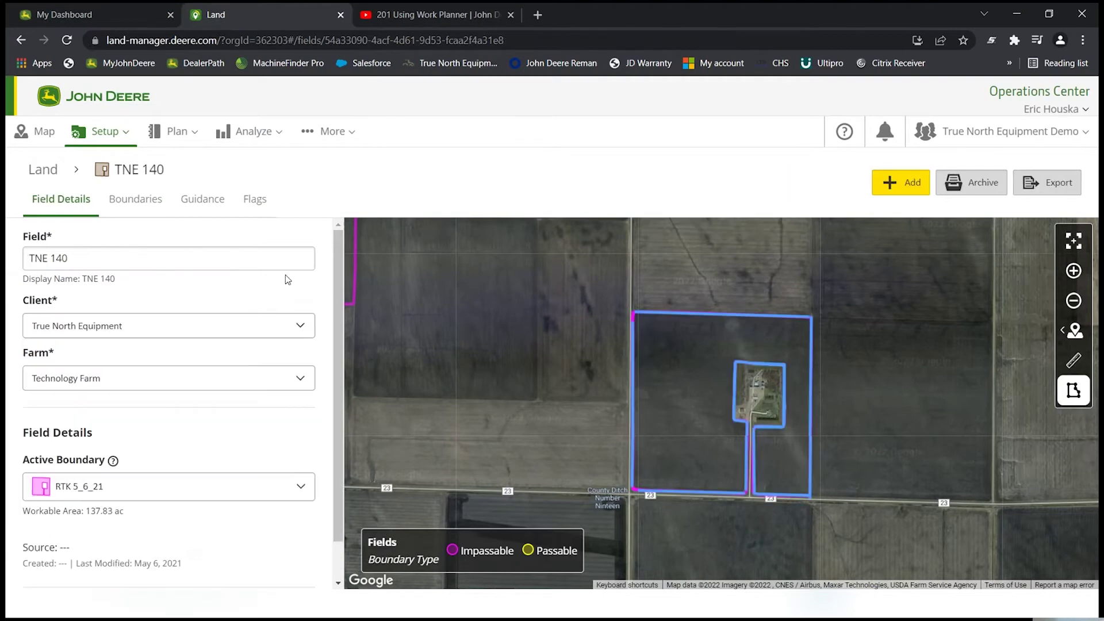
scroll(664, 388, "up", 1)
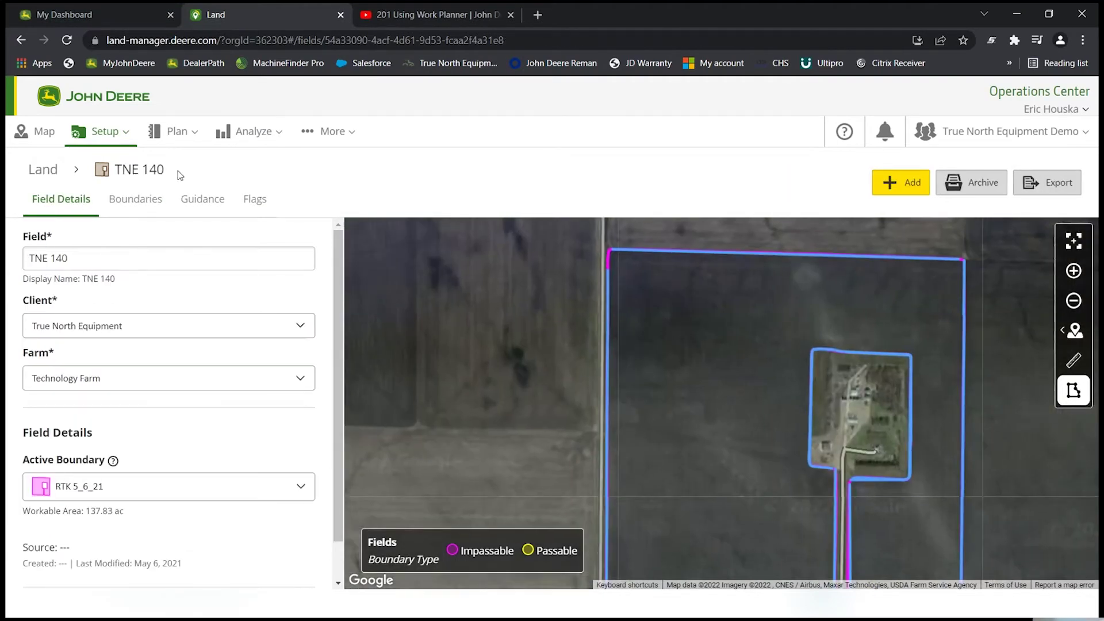
left_click(132, 212)
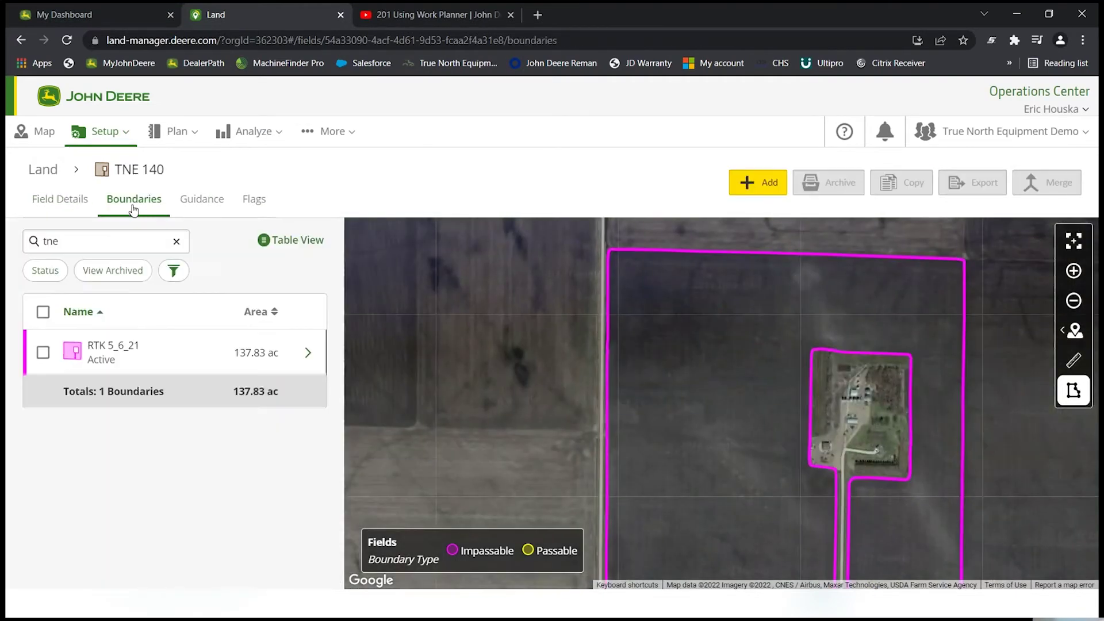
left_click(308, 353)
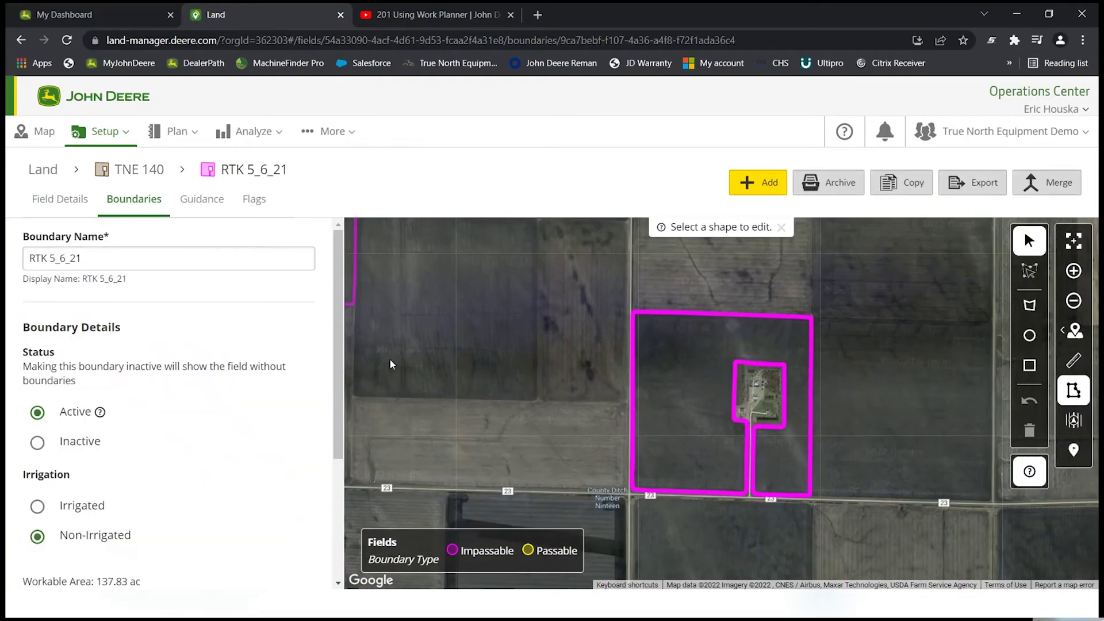
scroll(670, 392, "up", 1)
left_click(670, 403)
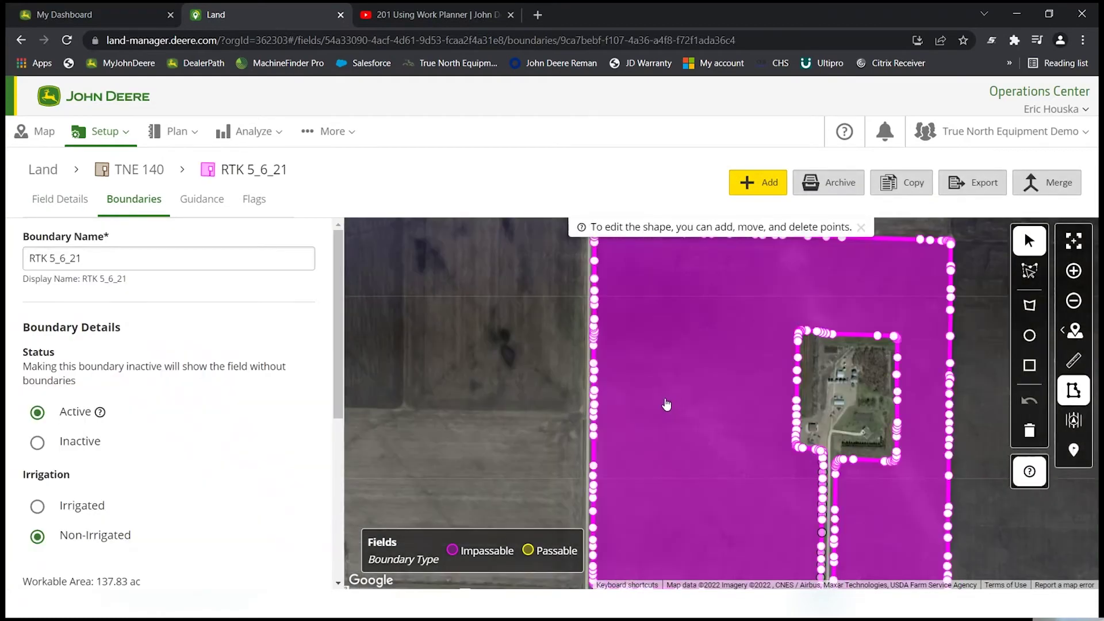
Reshape the eastern part of the field boundary's north edge by moving its points inward
scroll(679, 369, "down", 1)
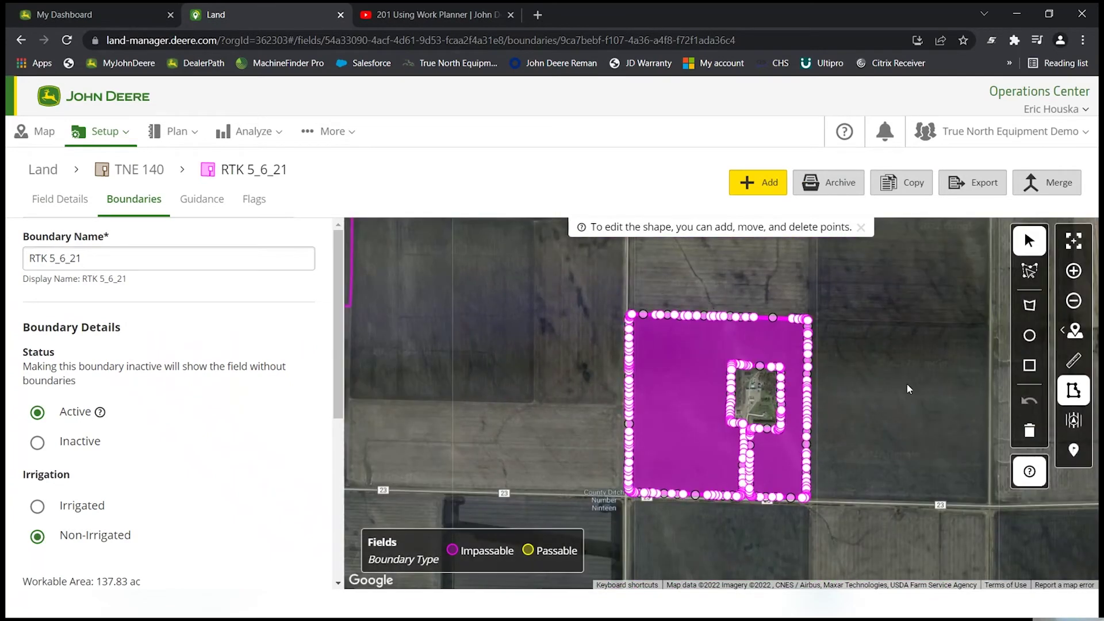
scroll(792, 320, "up", 1)
scroll(793, 321, "up", 1)
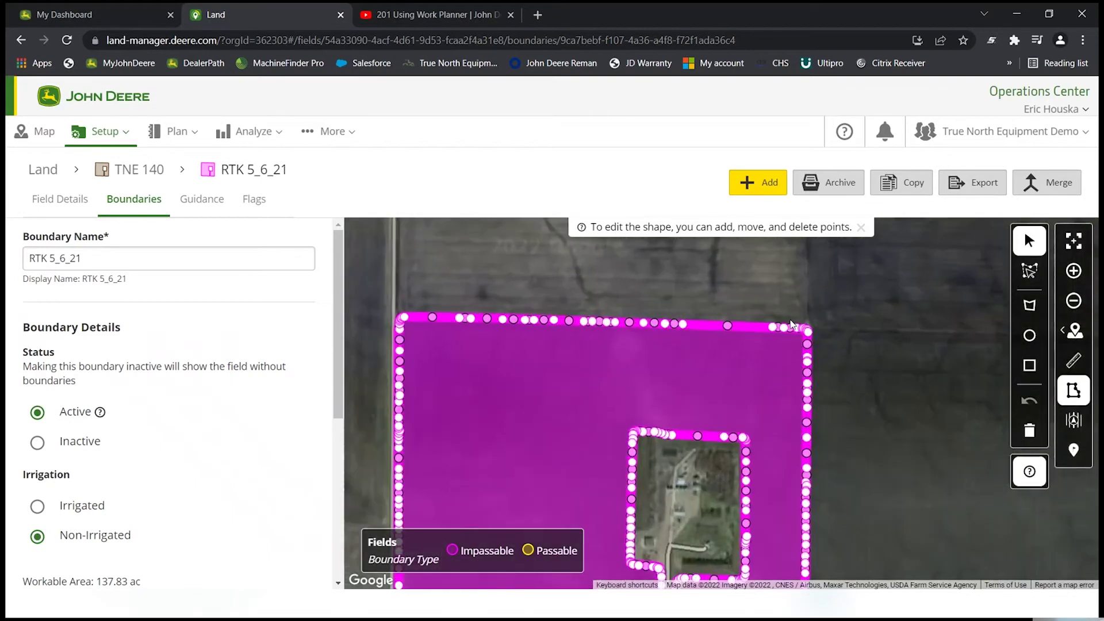
scroll(794, 345, "up", 1)
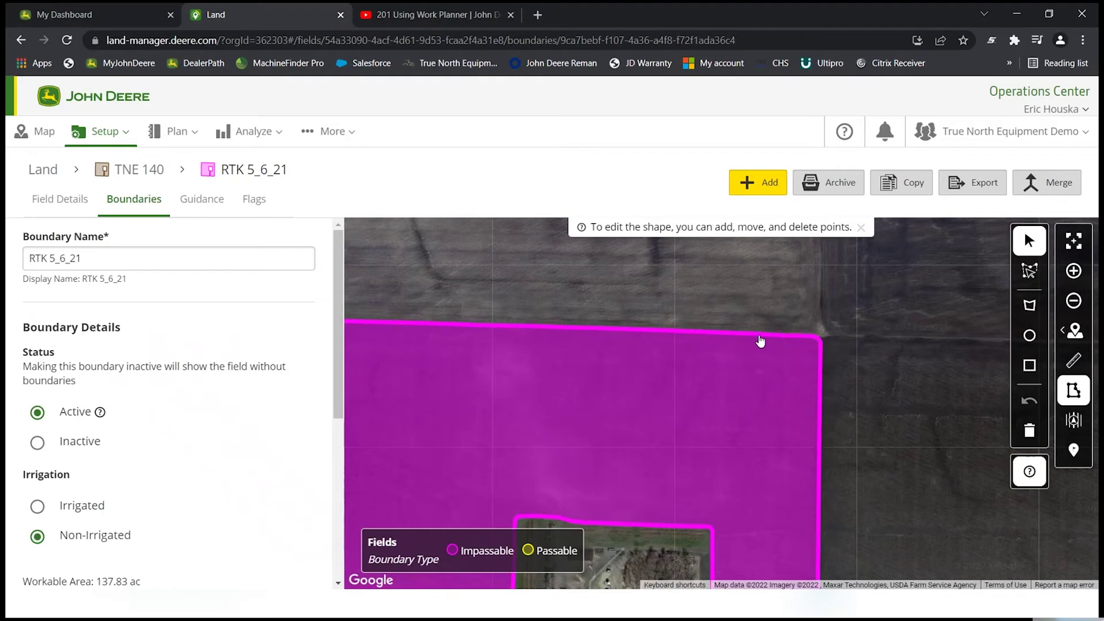
left_click_drag(760, 339, 675, 394)
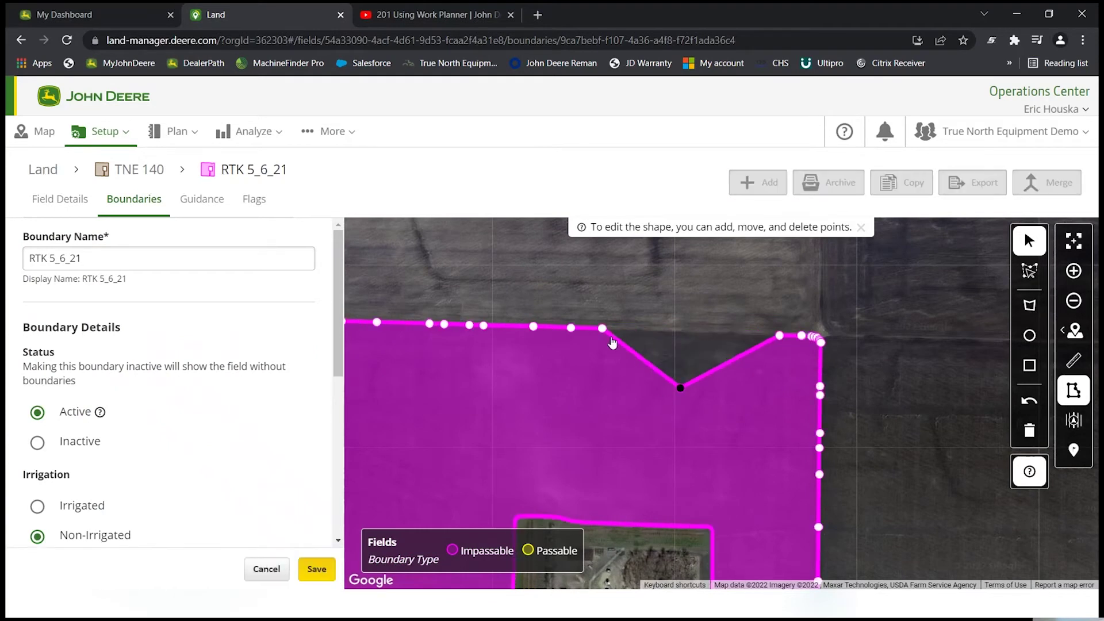
scroll(665, 386, "down", 2)
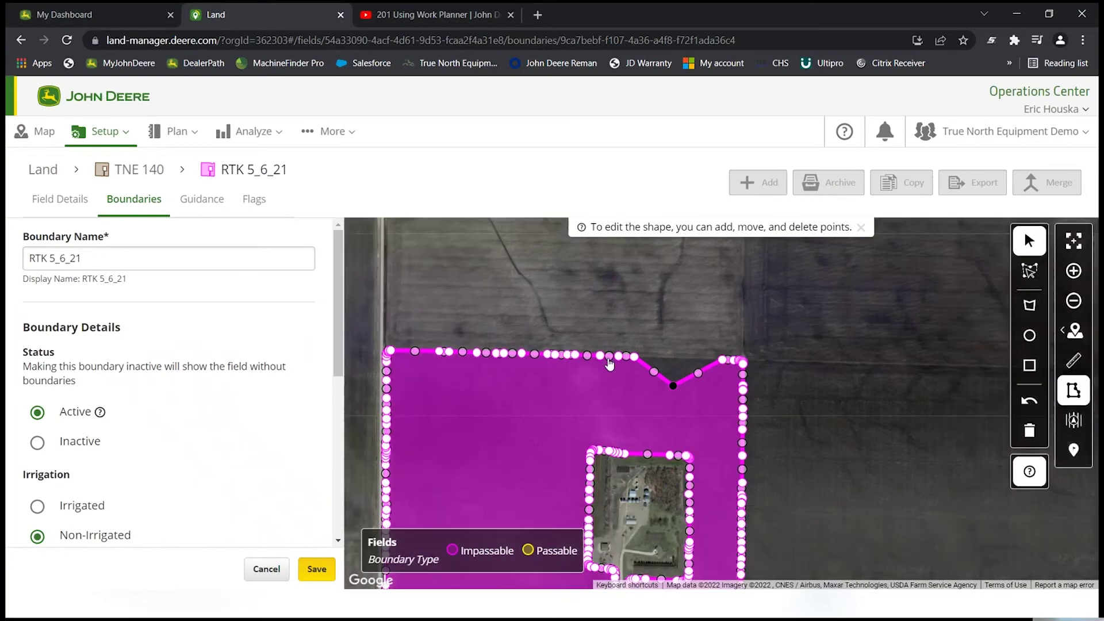
left_click_drag(610, 359, 633, 382)
left_click(610, 368)
left_click_drag(867, 432, 887, 349)
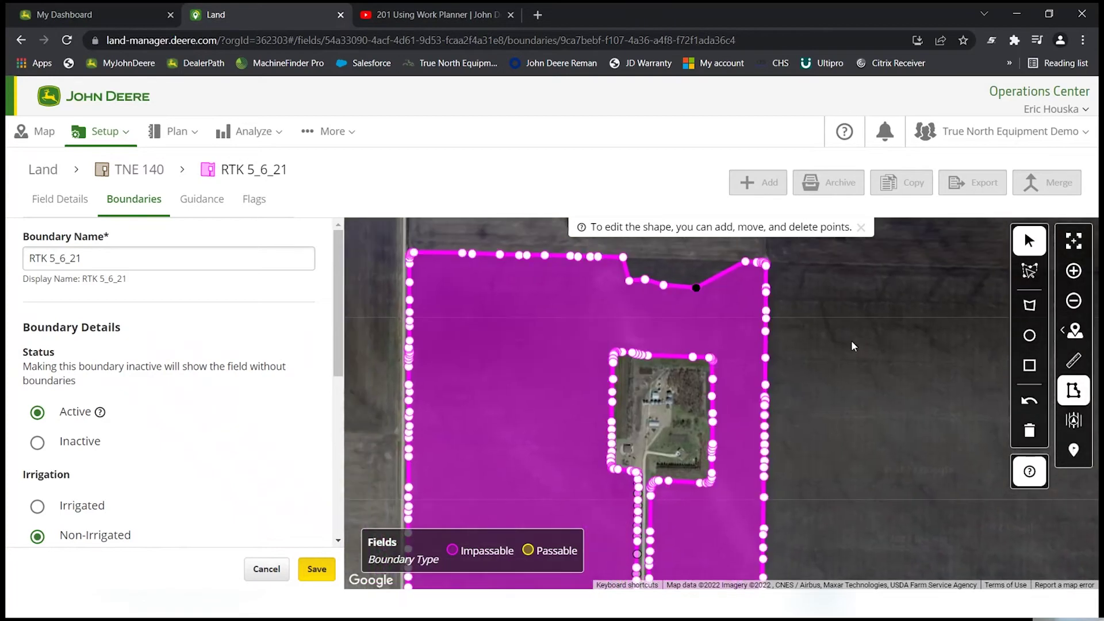
Draw a closed, roughly triangular polygon inside the western part of the field boundary
scroll(861, 336, "down", 1)
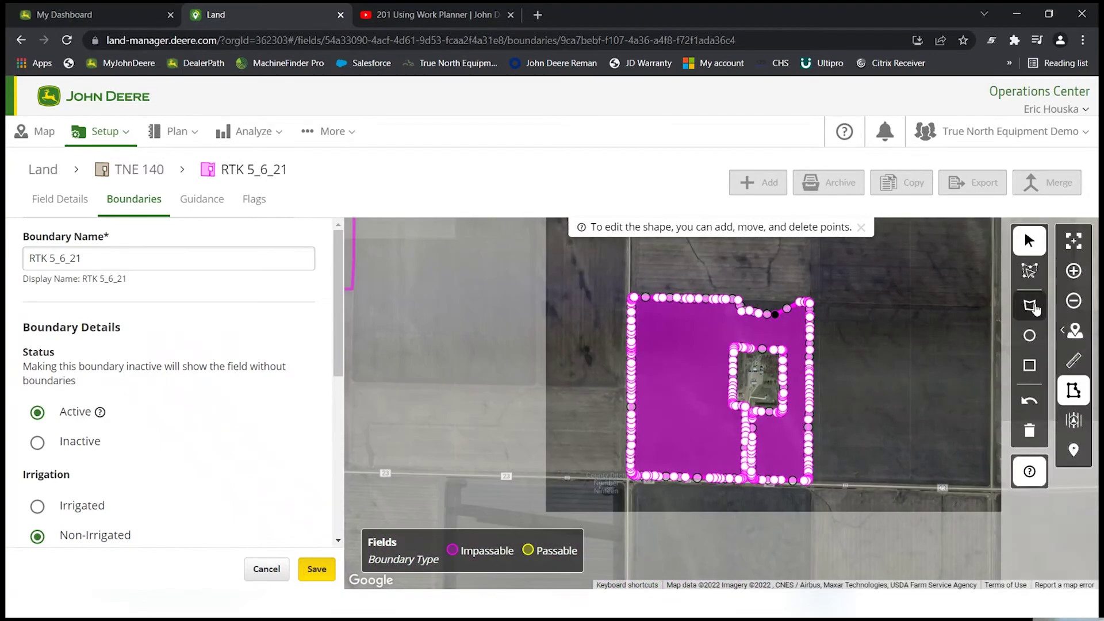
left_click(1032, 308)
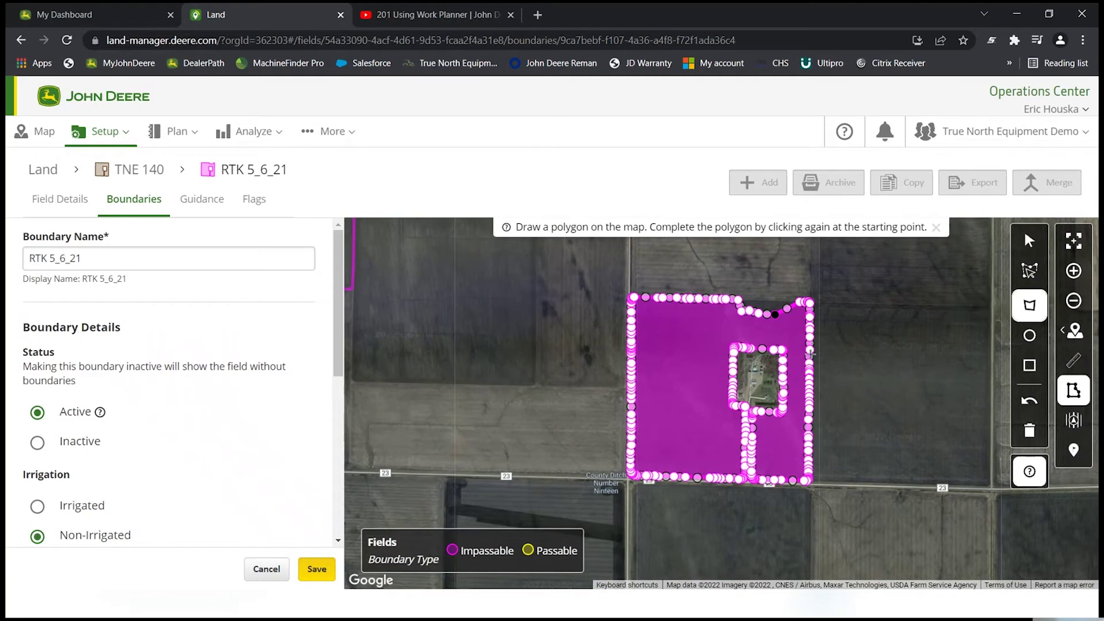
left_click(650, 345)
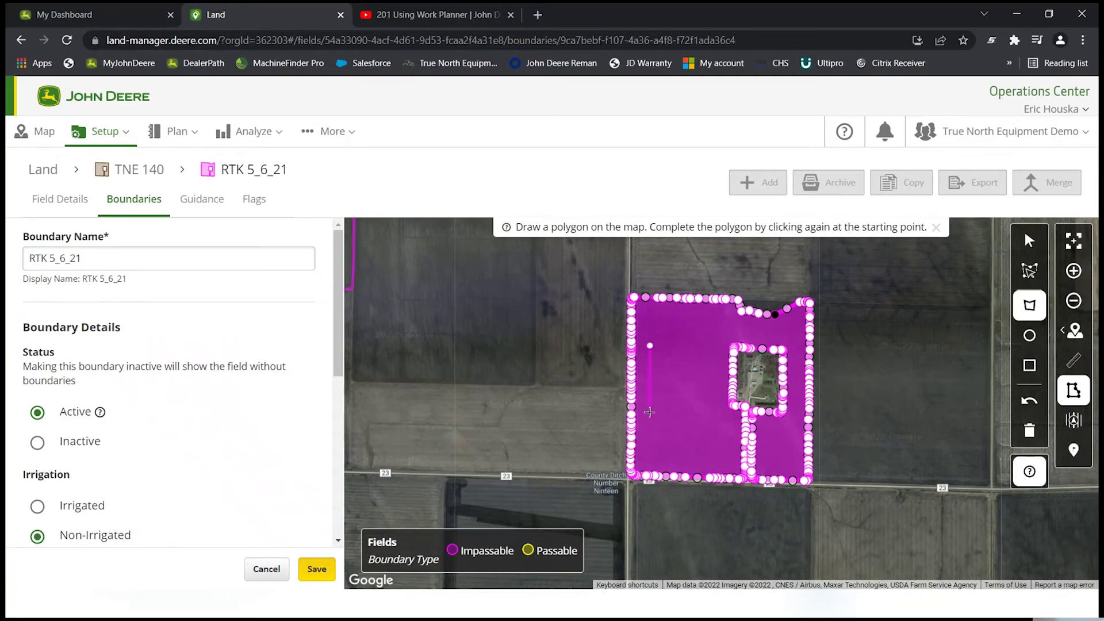
left_click(649, 411)
left_click(693, 409)
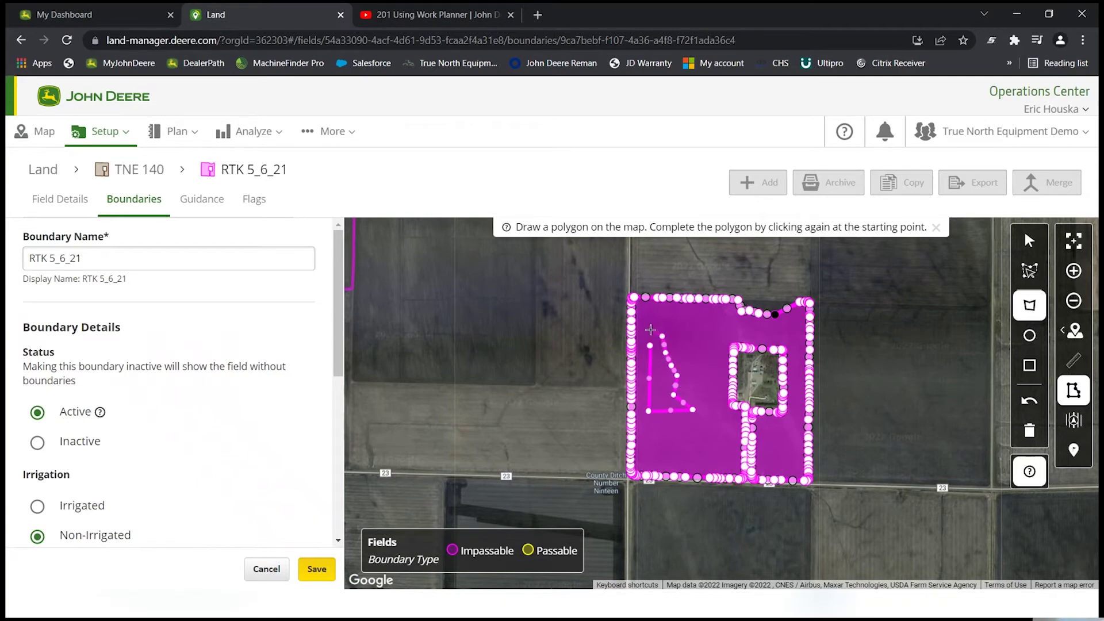
left_click(650, 331)
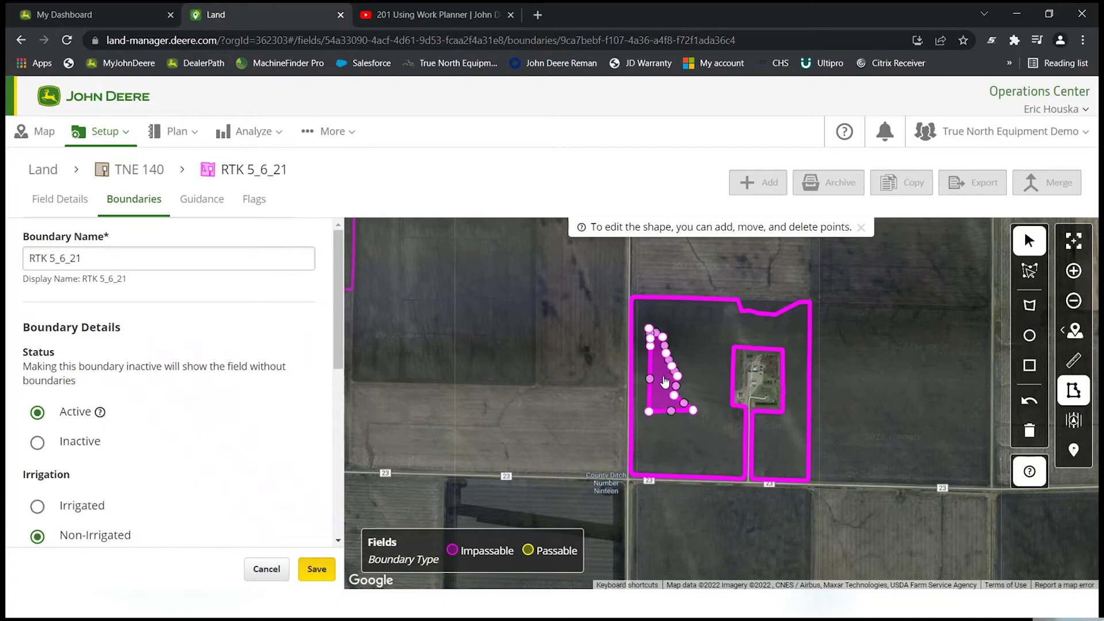
Classify the new triangular Shape 2 as an interior boundary and make it impassable
scroll(173, 402, "down", 6)
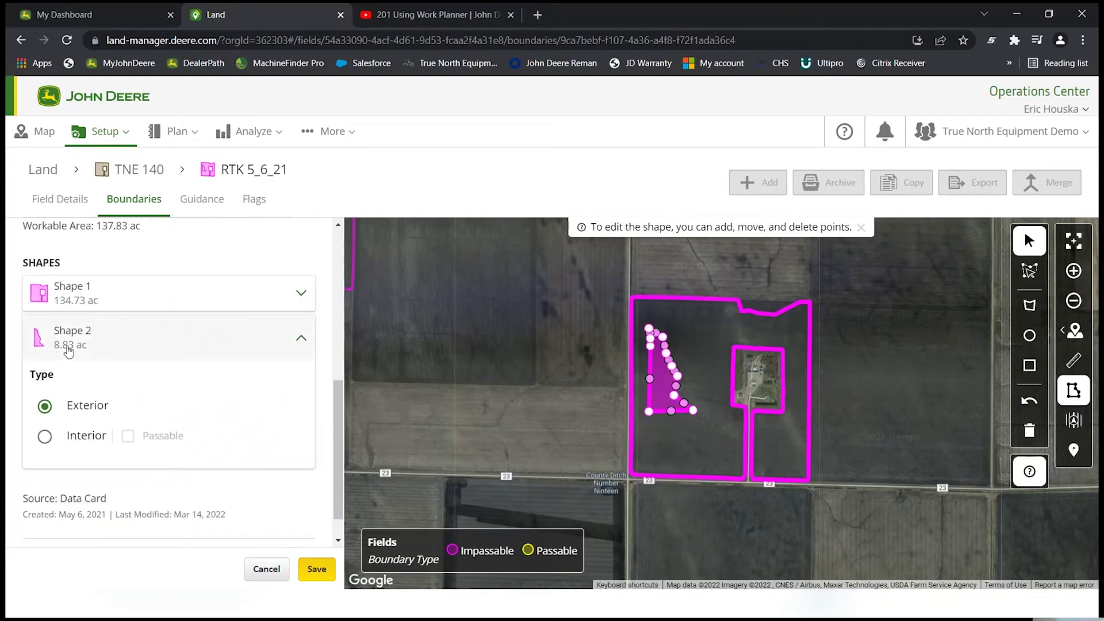
left_click(46, 438)
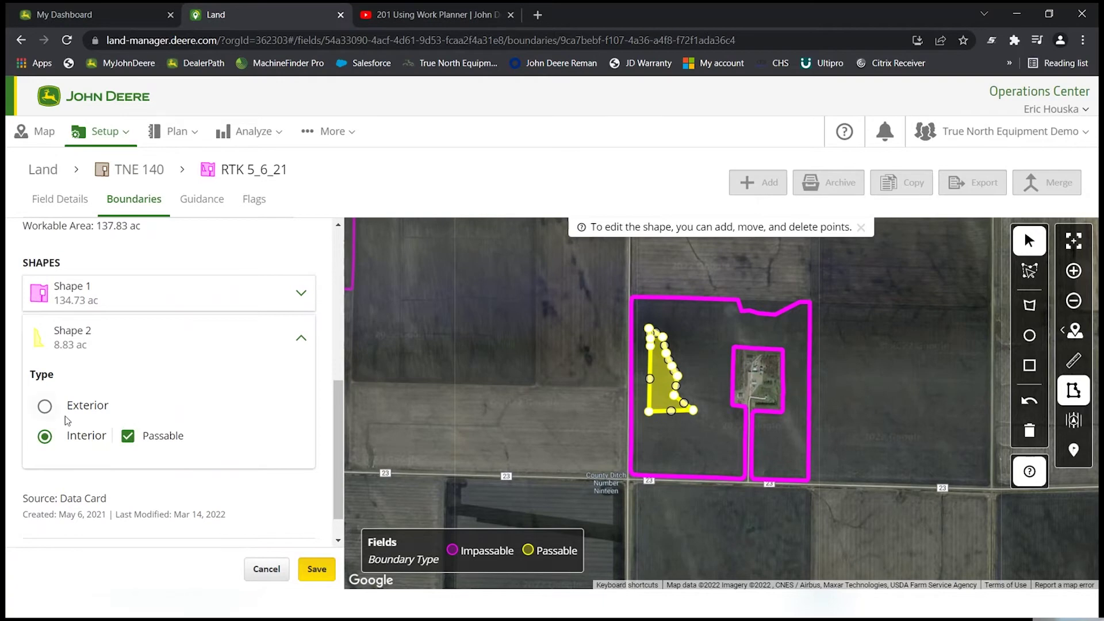
left_click(127, 439)
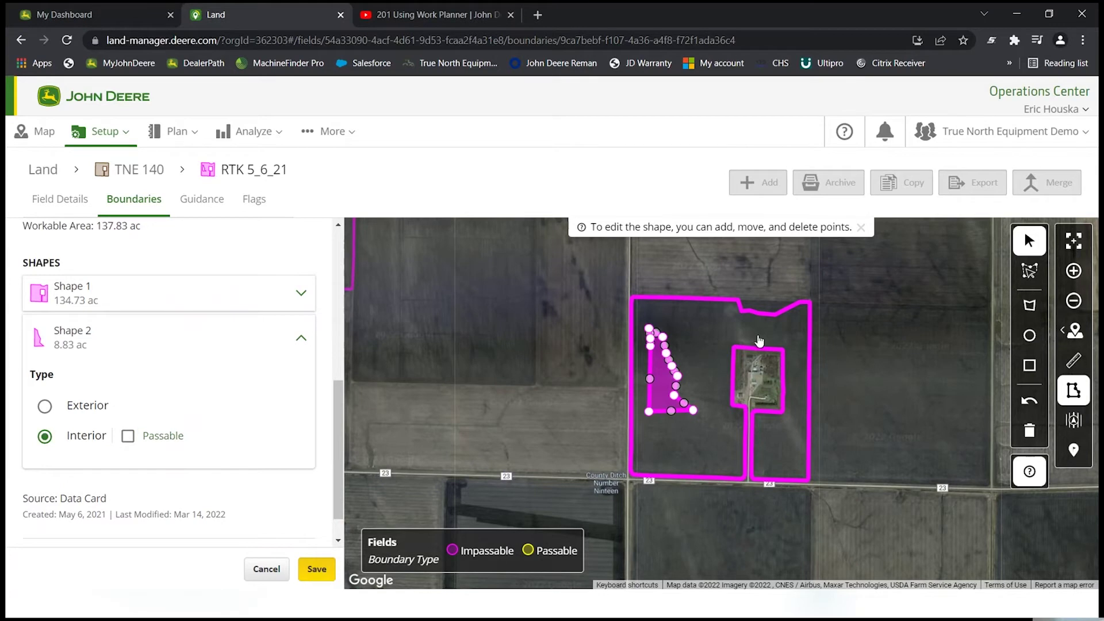
Select the main field shape, group-select the points around the farmyard and driveway cutout, and delete them
scroll(759, 336, "up", 2)
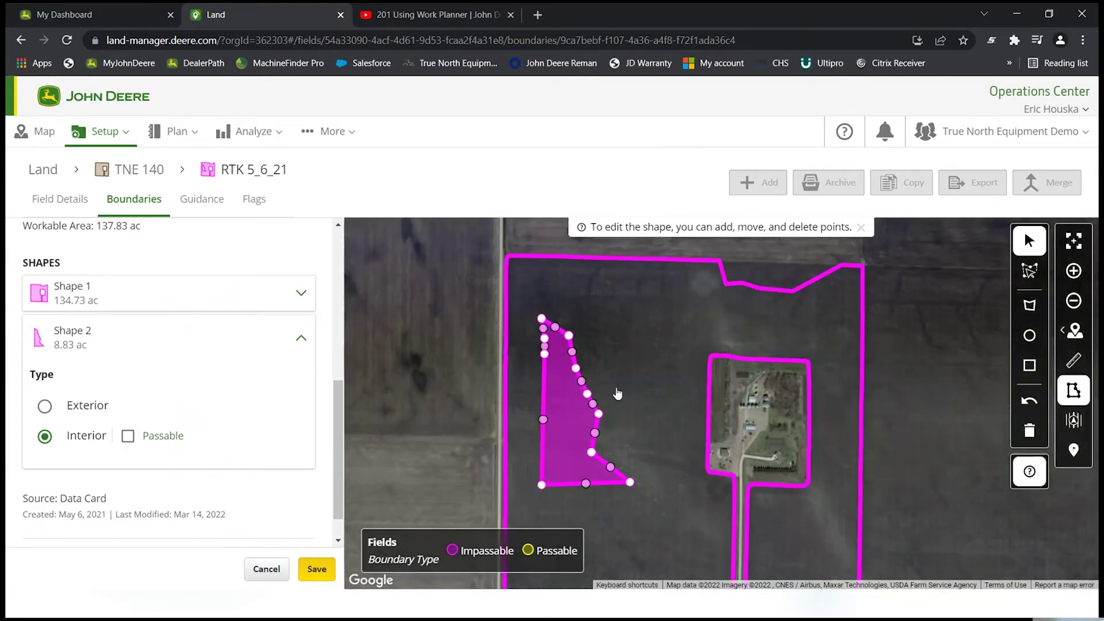
scroll(616, 392, "down", 1)
scroll(615, 368, "up", 1)
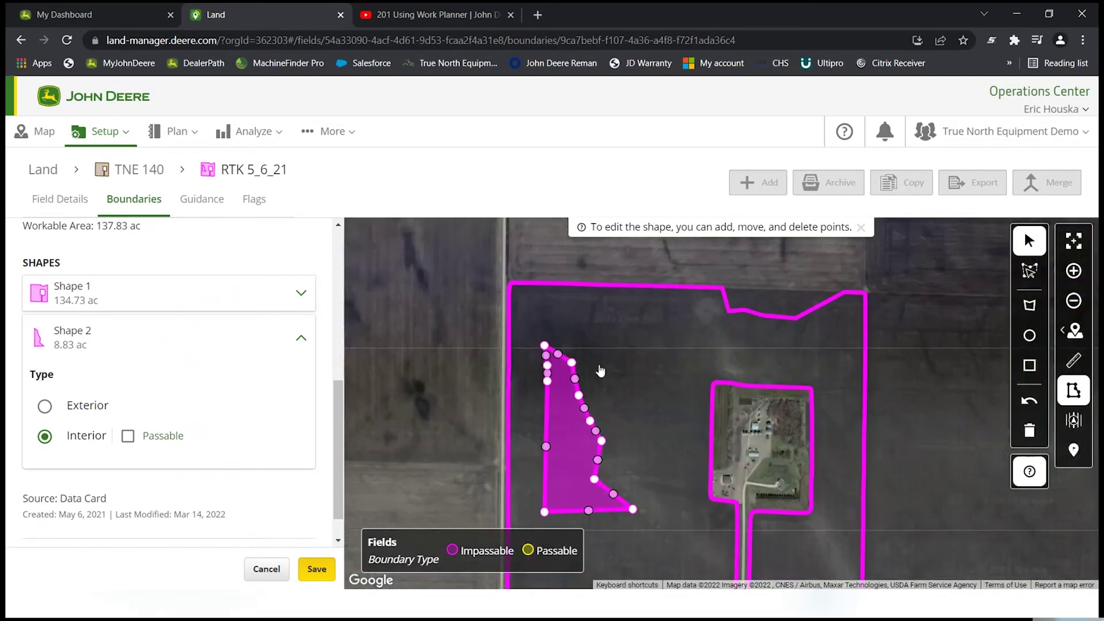
left_click(813, 349)
left_click(813, 349)
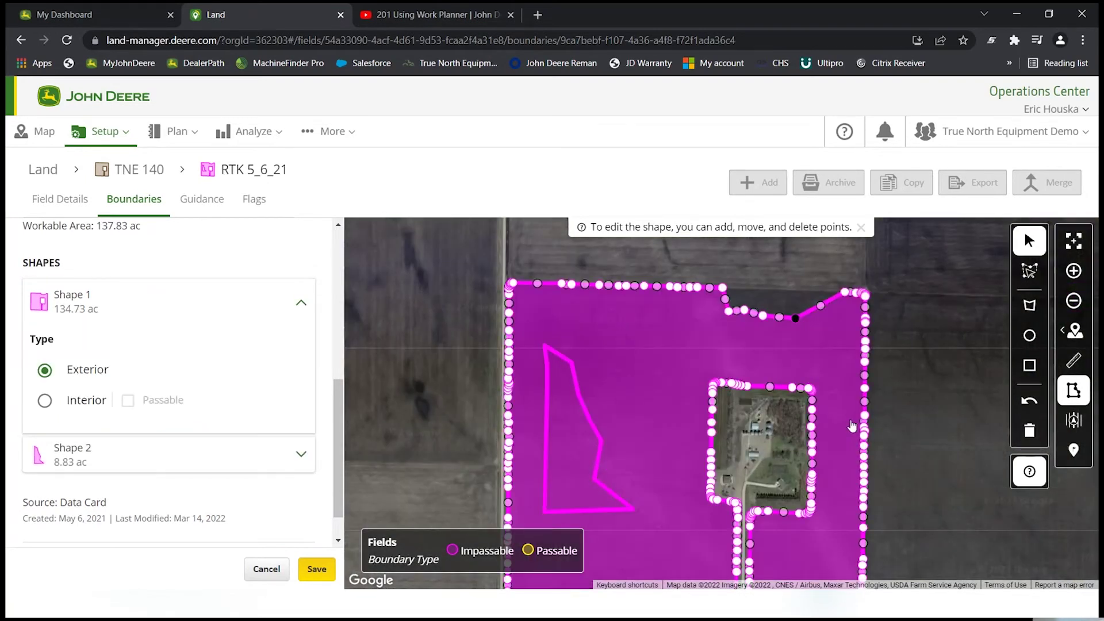
left_click_drag(849, 430, 828, 339)
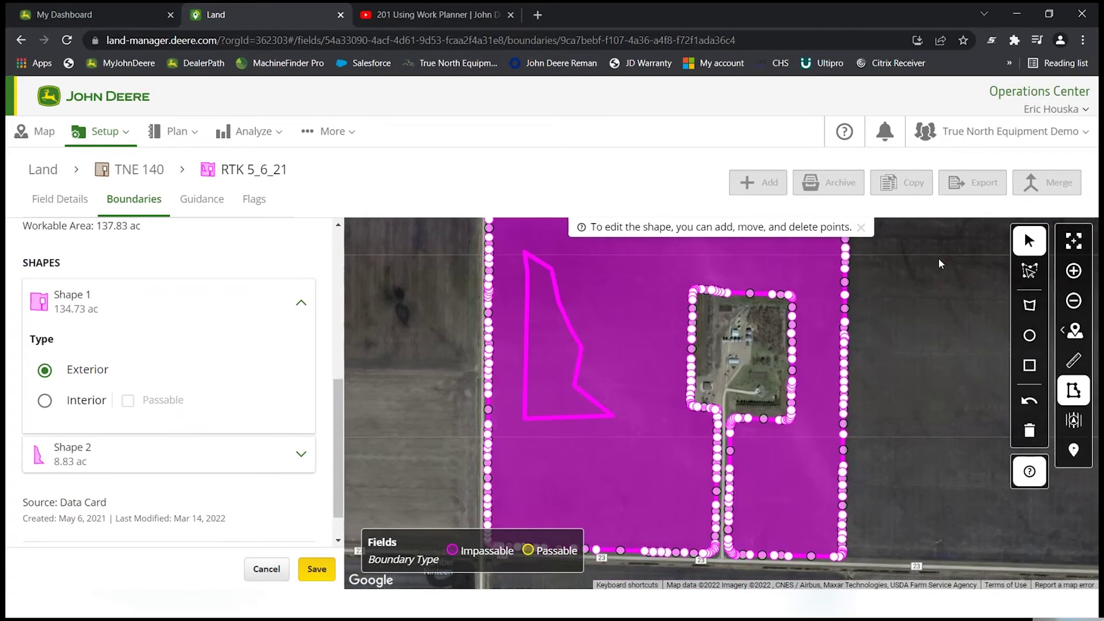
left_click(1030, 274)
mouse_move(692, 260)
left_mouse_down()
mouse_move(633, 286)
mouse_move(642, 428)
mouse_move(689, 565)
mouse_move(730, 577)
mouse_move(771, 564)
mouse_move(809, 443)
mouse_move(818, 310)
mouse_move(816, 282)
mouse_move(739, 274)
left_mouse_up()
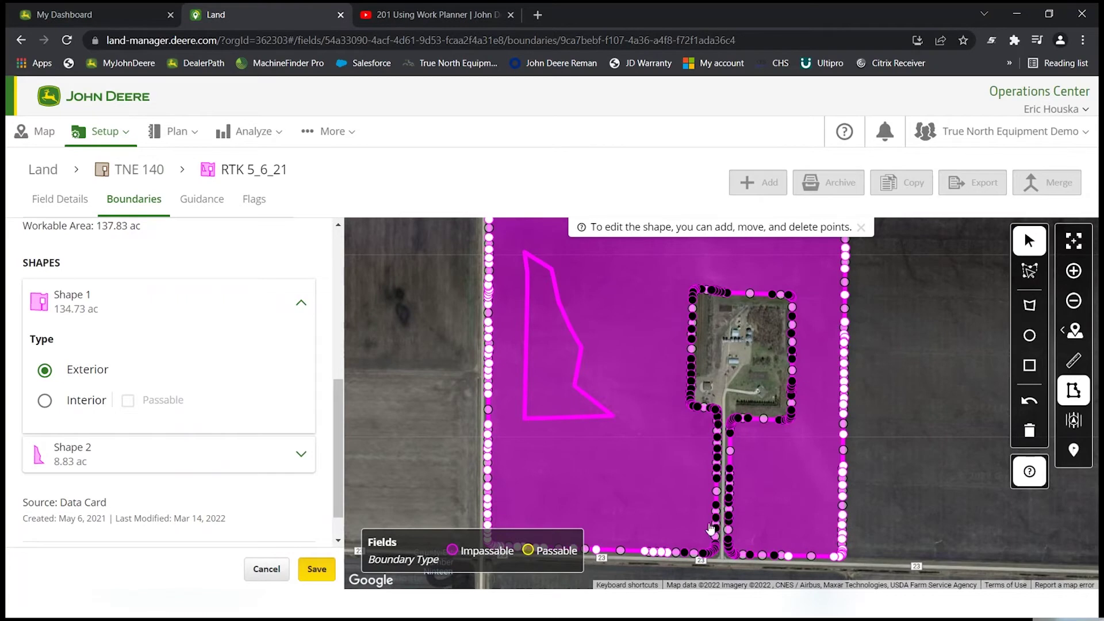
left_click(1031, 432)
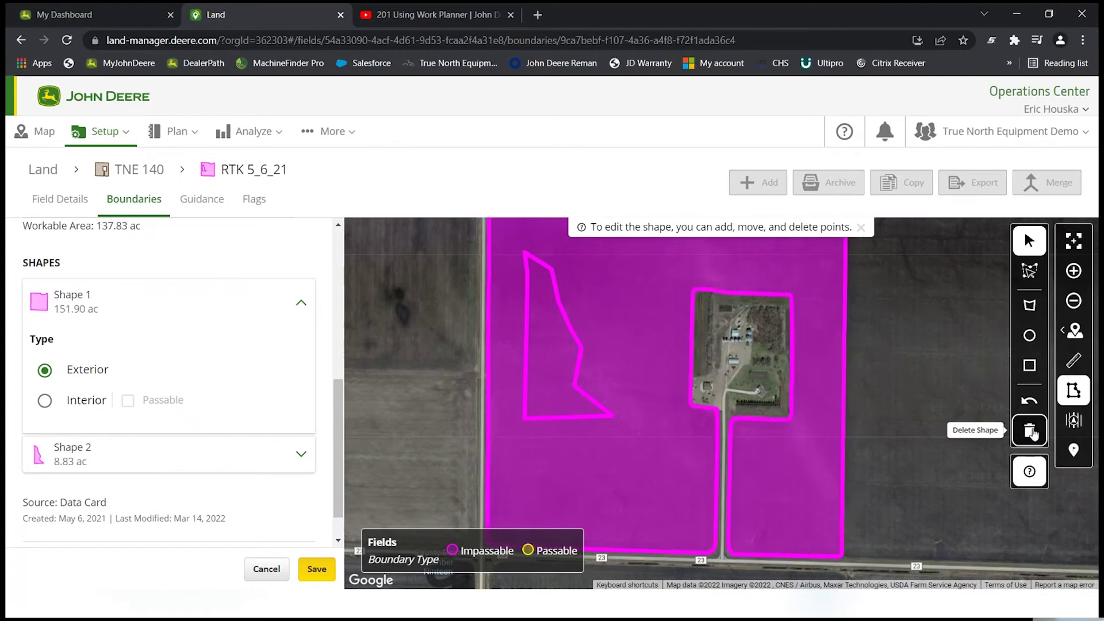
Examine the whole edited field boundary on the map and discard the unsaved boundary edits
scroll(626, 393, "down", 1)
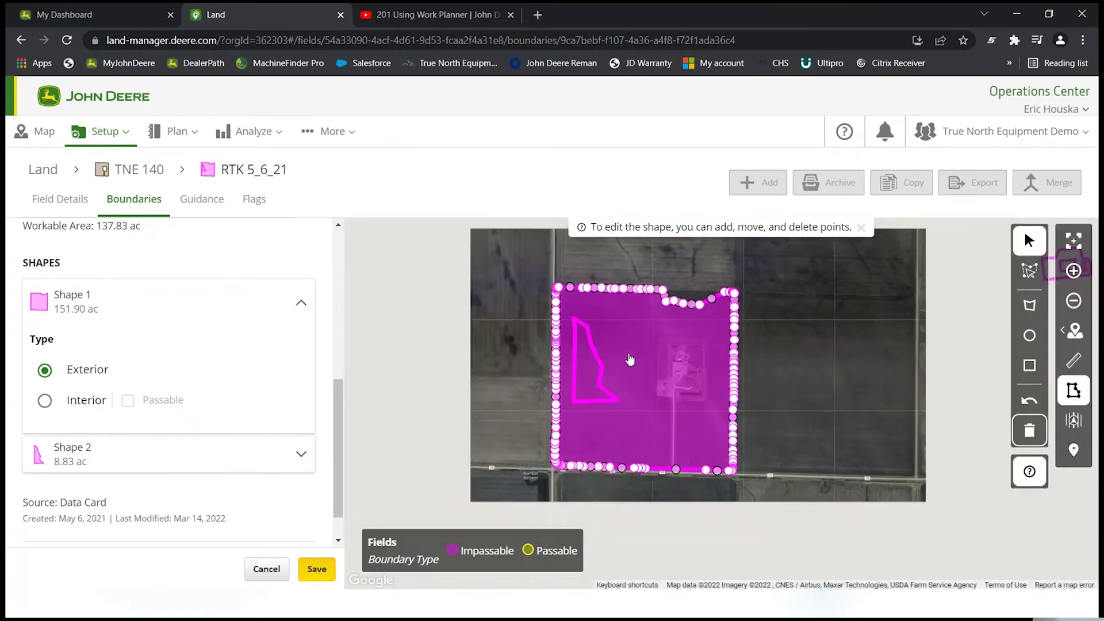
scroll(685, 339, "up", 1)
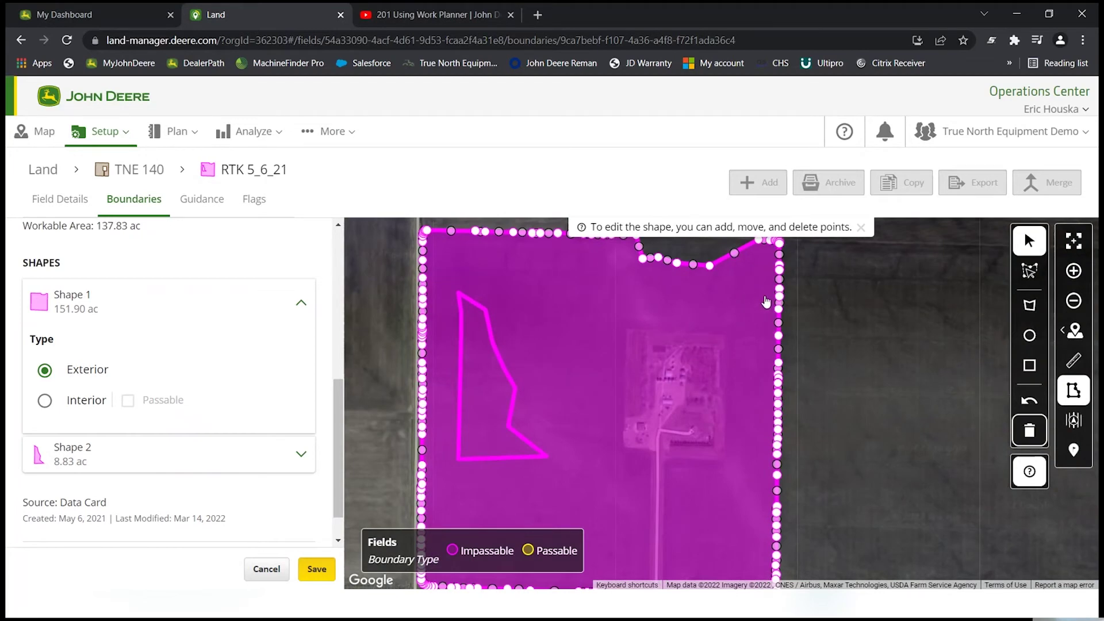
scroll(691, 337, "down", 1)
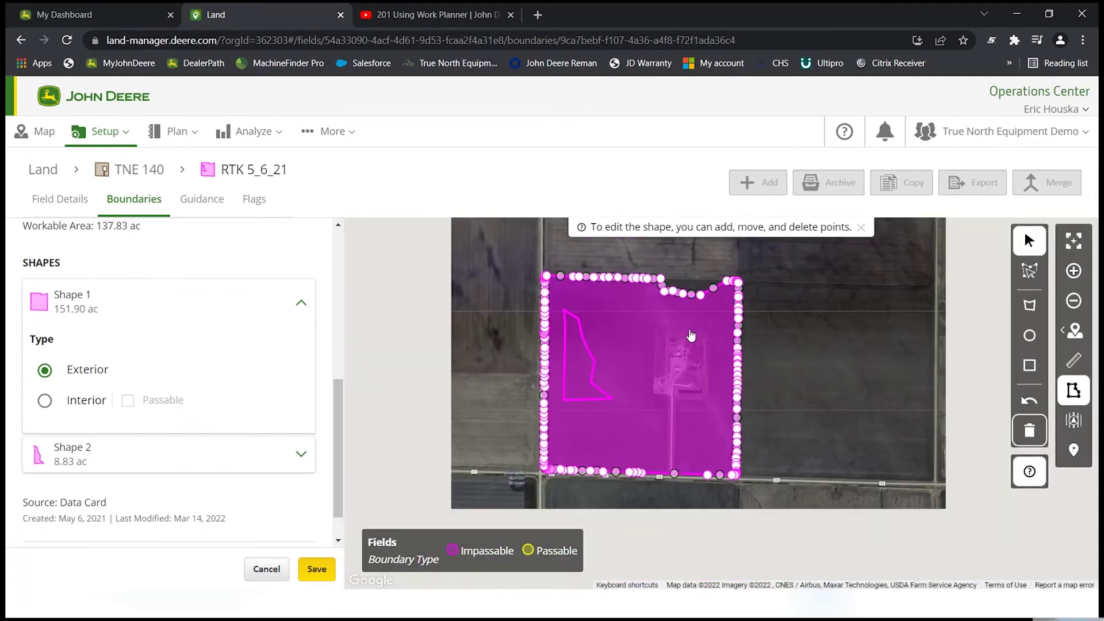
left_click(260, 571)
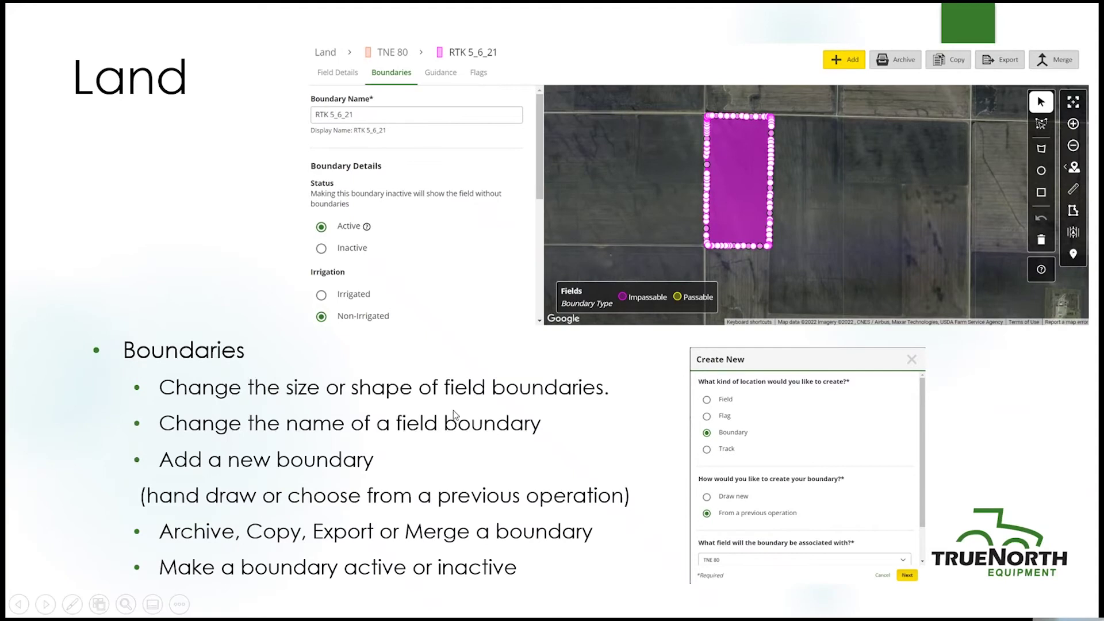
left_click(813, 389)
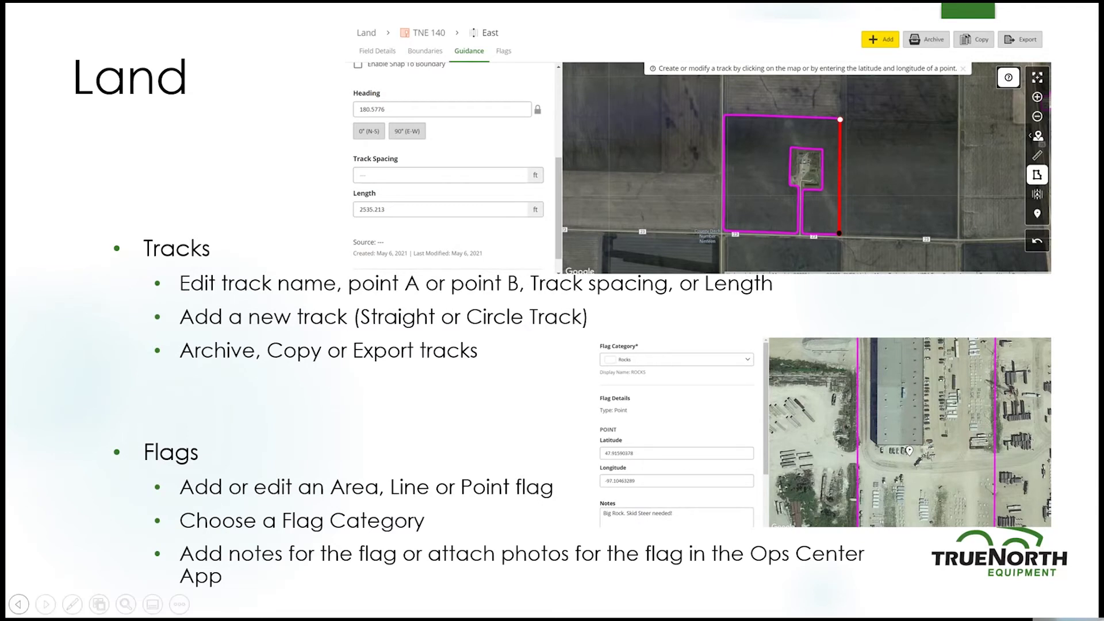
key("Right")
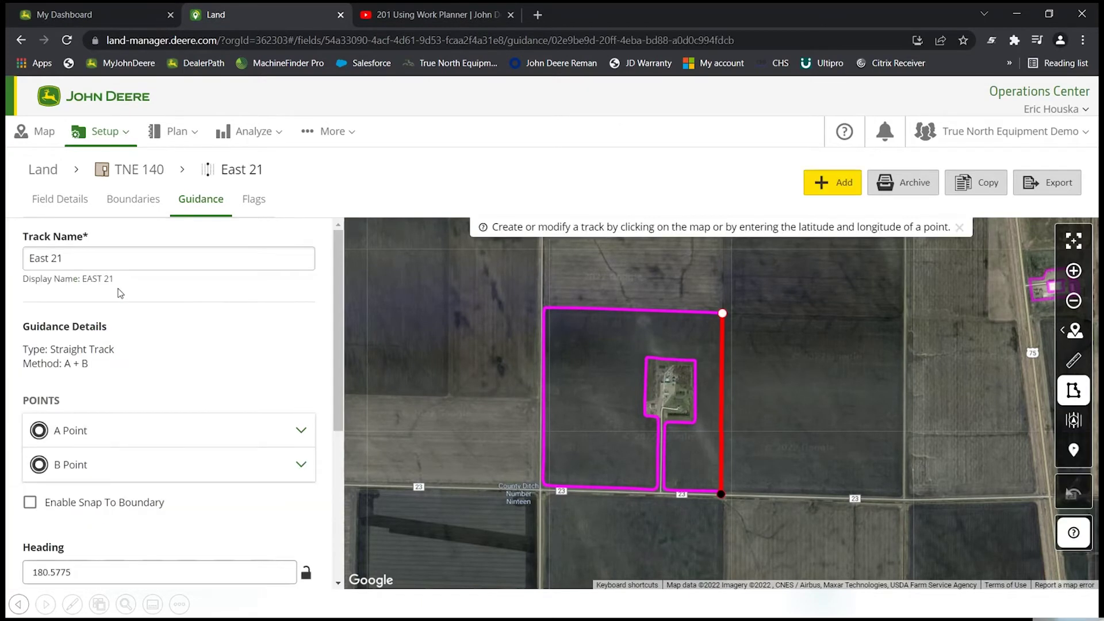
Try the name East 22 for guidance track East 21, then shorten the name to East
left_click(101, 252)
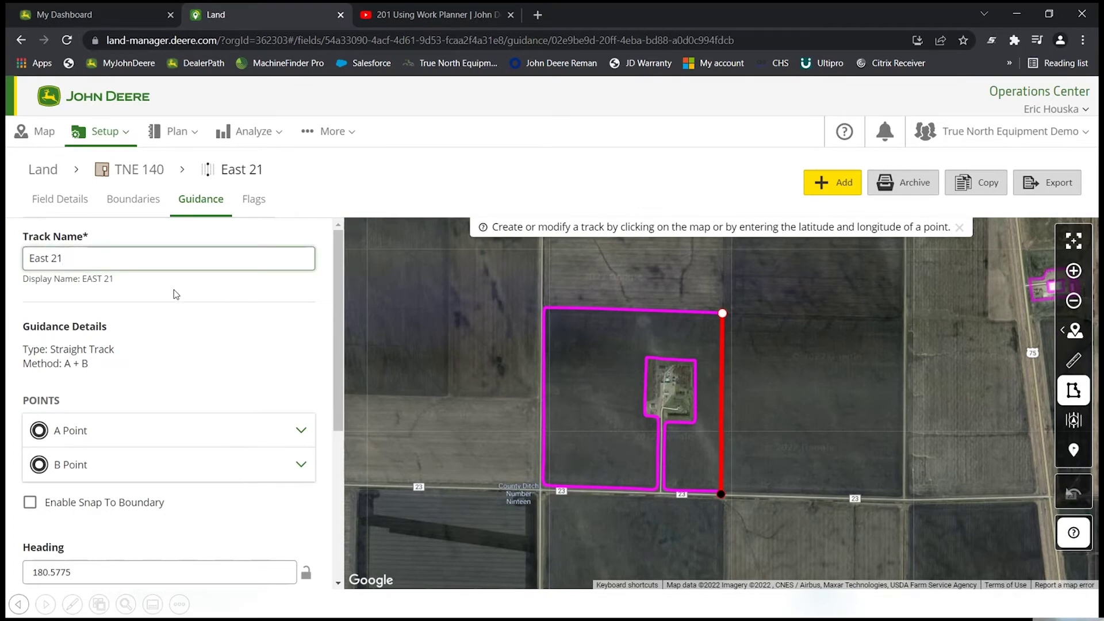
key("BackSpace")
key("BackSpace")
key("BackSpace")
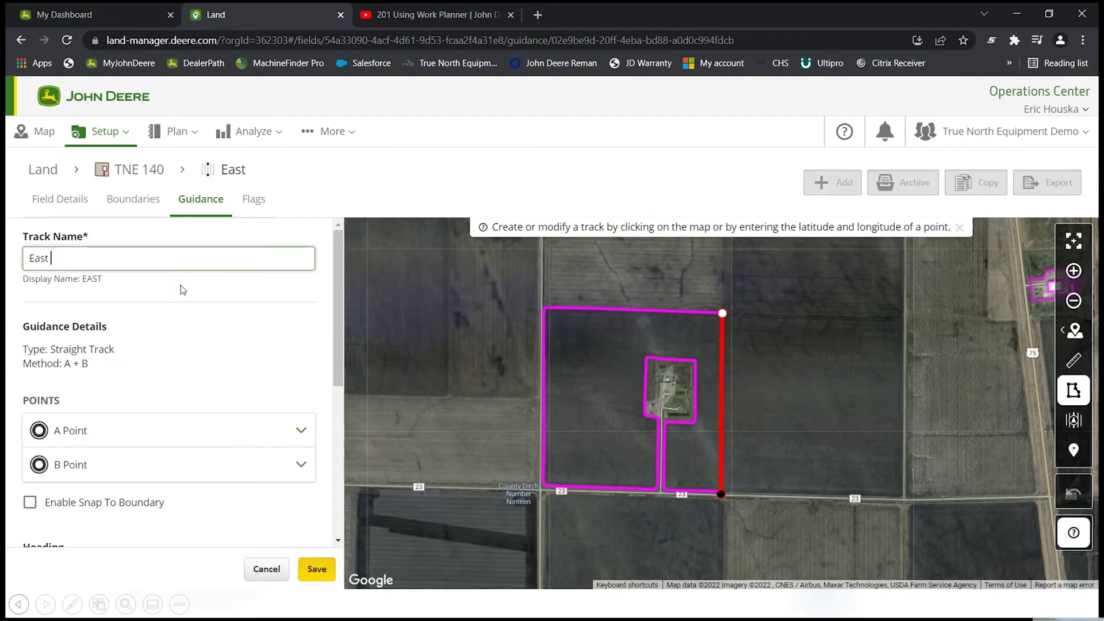
type("22")
key("BackSpace")
key("BackSpace")
key("BackSpace")
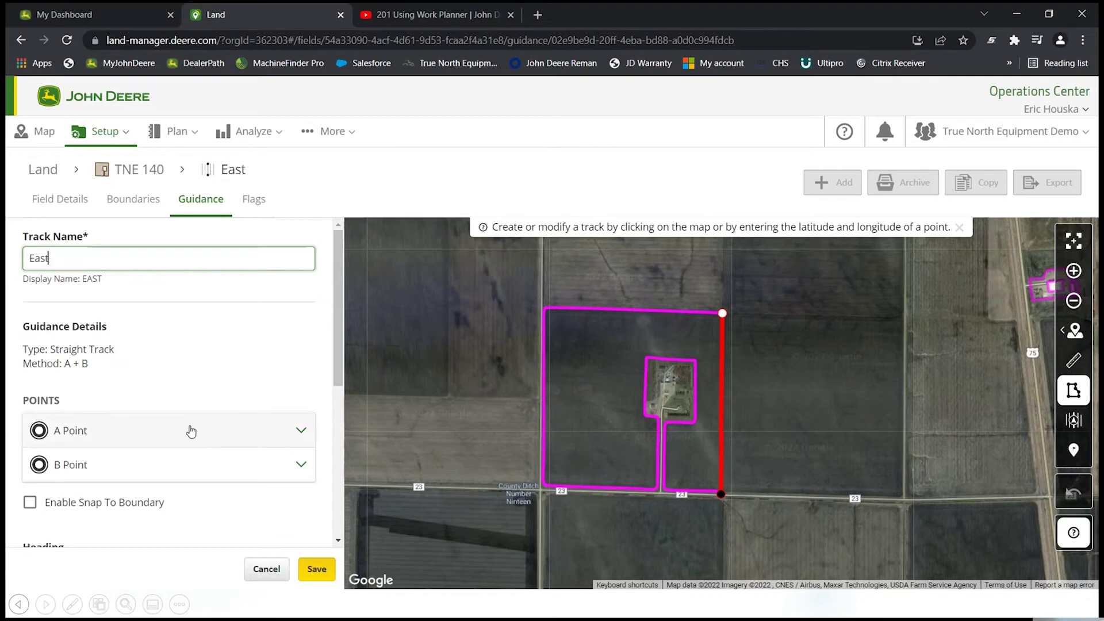
Show the latitude and longitude of the guidance track's A Point and B Point
left_click(292, 436)
scroll(278, 435, "down", 2)
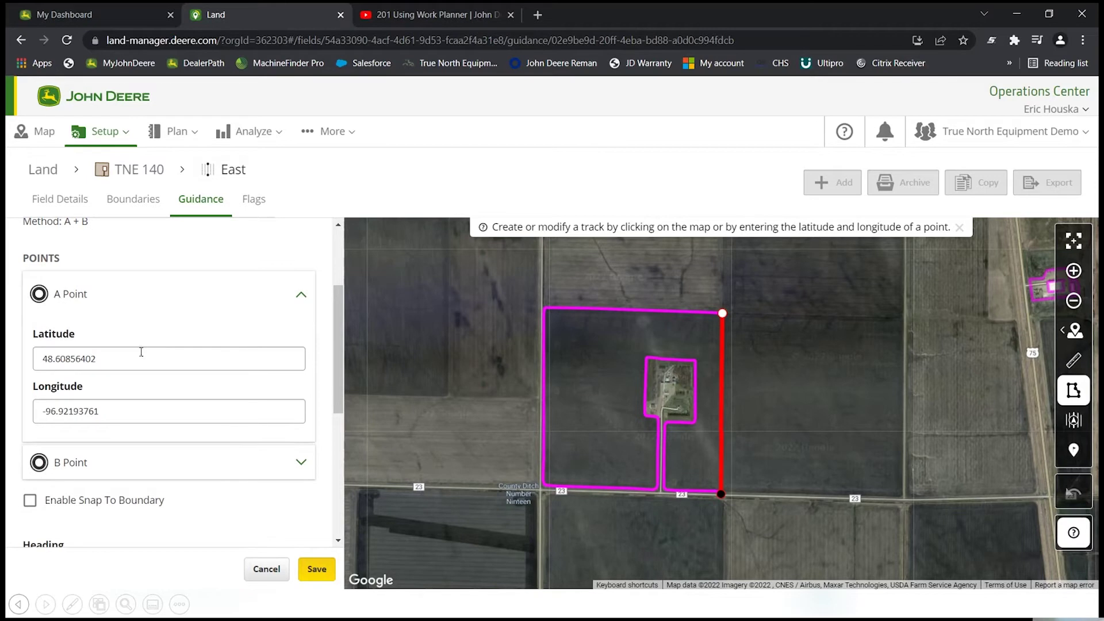
scroll(167, 402, "down", 1)
left_click(187, 390)
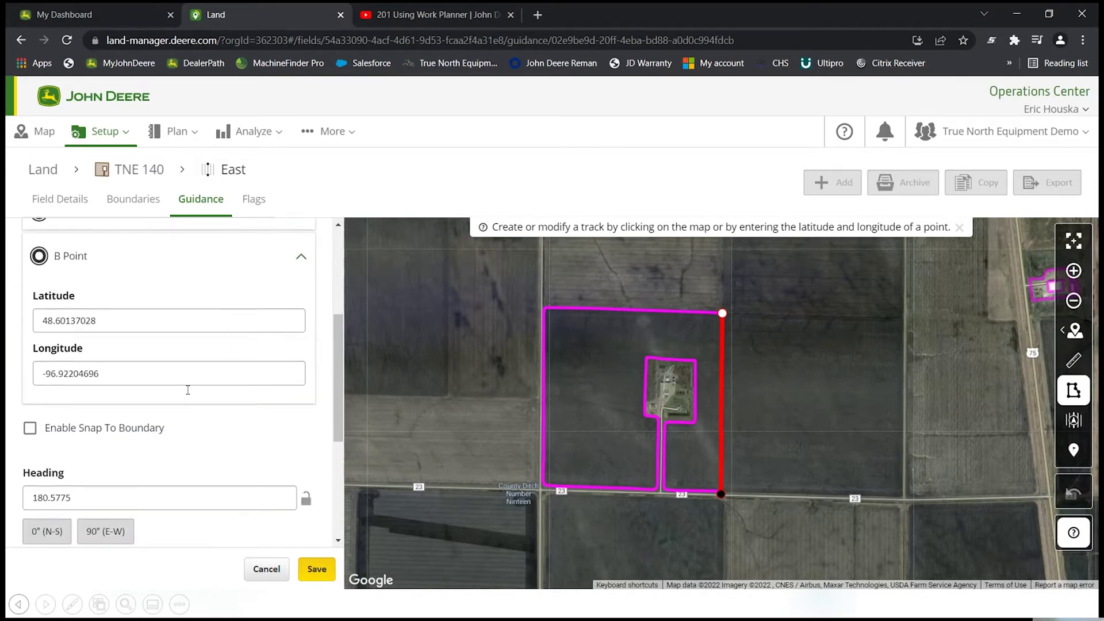
scroll(184, 385, "up", 1)
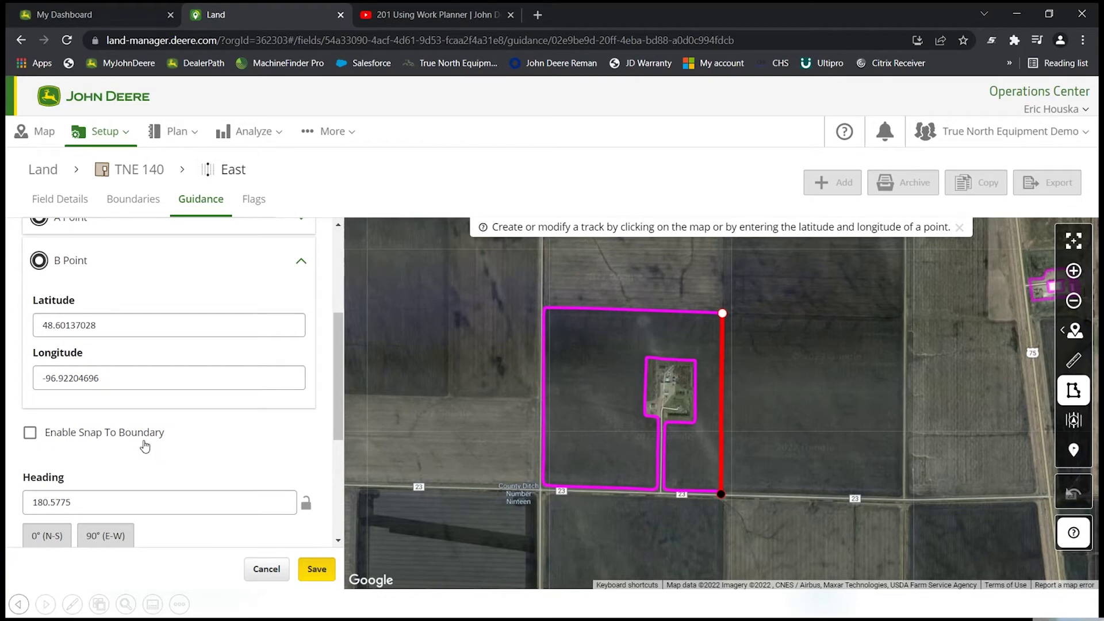
scroll(133, 437, "down", 2)
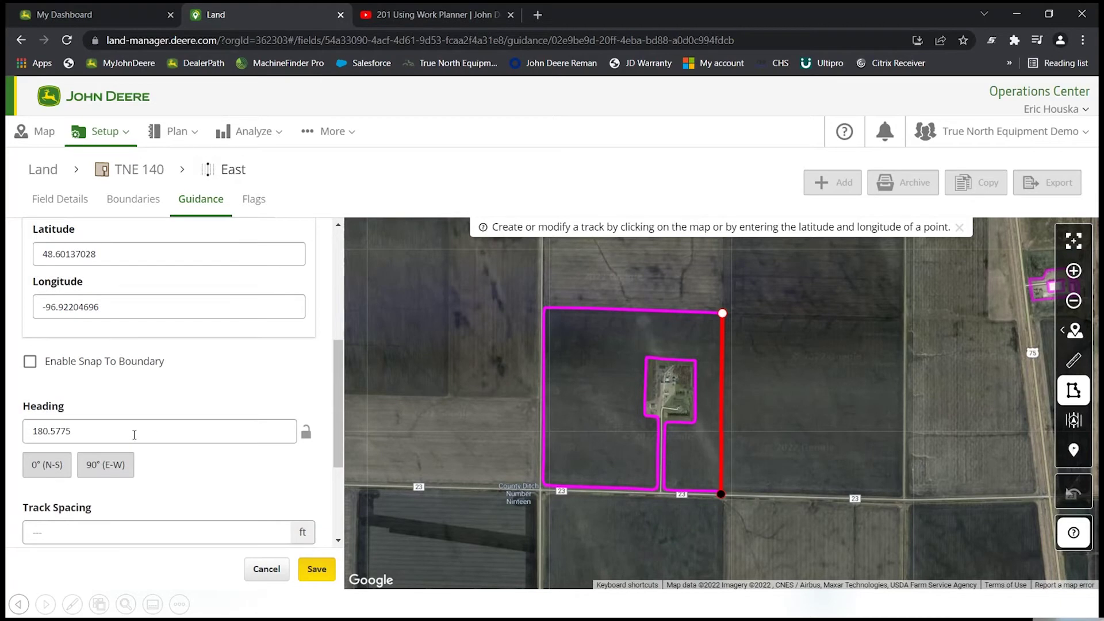
Set the guidance track's heading to 180
left_click(134, 436)
key("BackSpace")
key("BackSpace")
key("BackSpace")
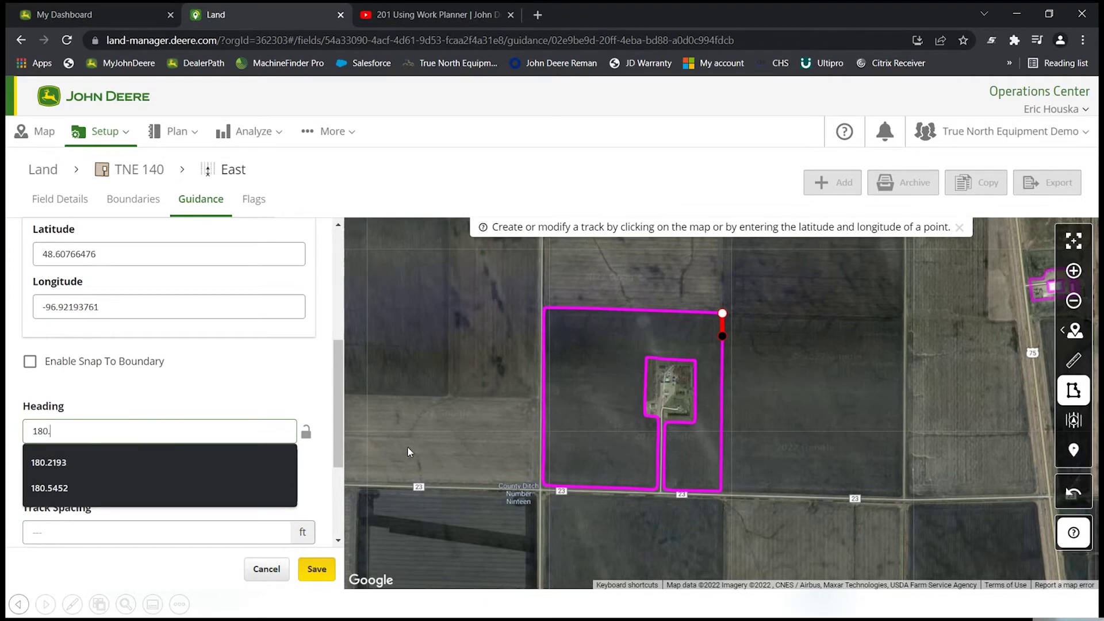
left_click(115, 436)
left_click(260, 377)
left_click(86, 429)
key("BackSpace")
key("BackSpace")
key("BackSpace")
type("80")
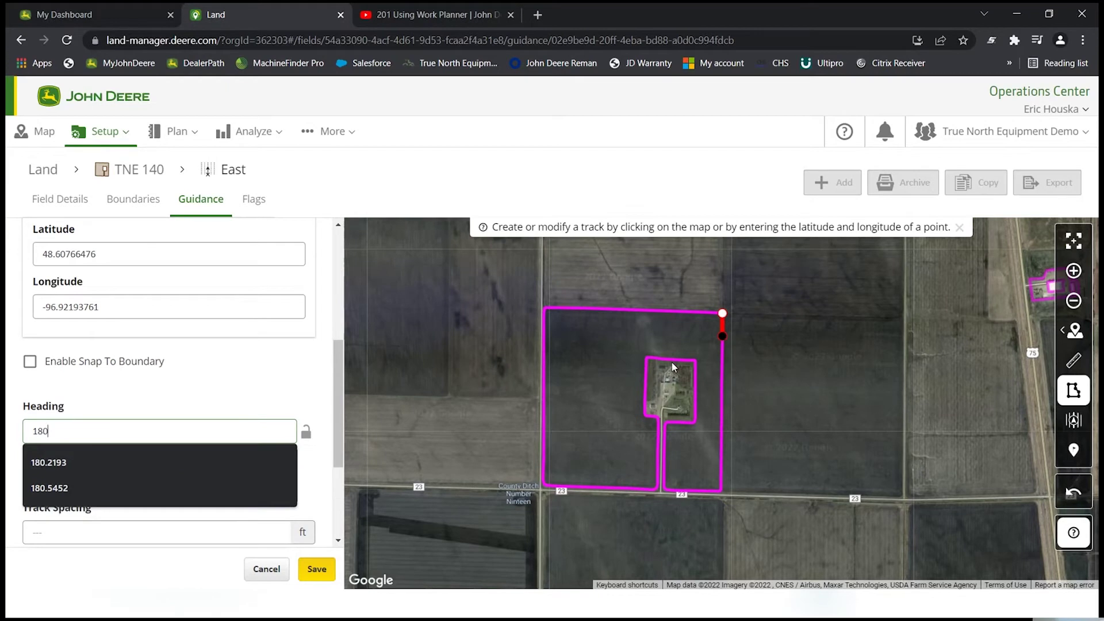
Set the guidance track's spacing to 44 ft and its length to 2000 ft
scroll(671, 362, "down", 1)
scroll(335, 436, "down", 3)
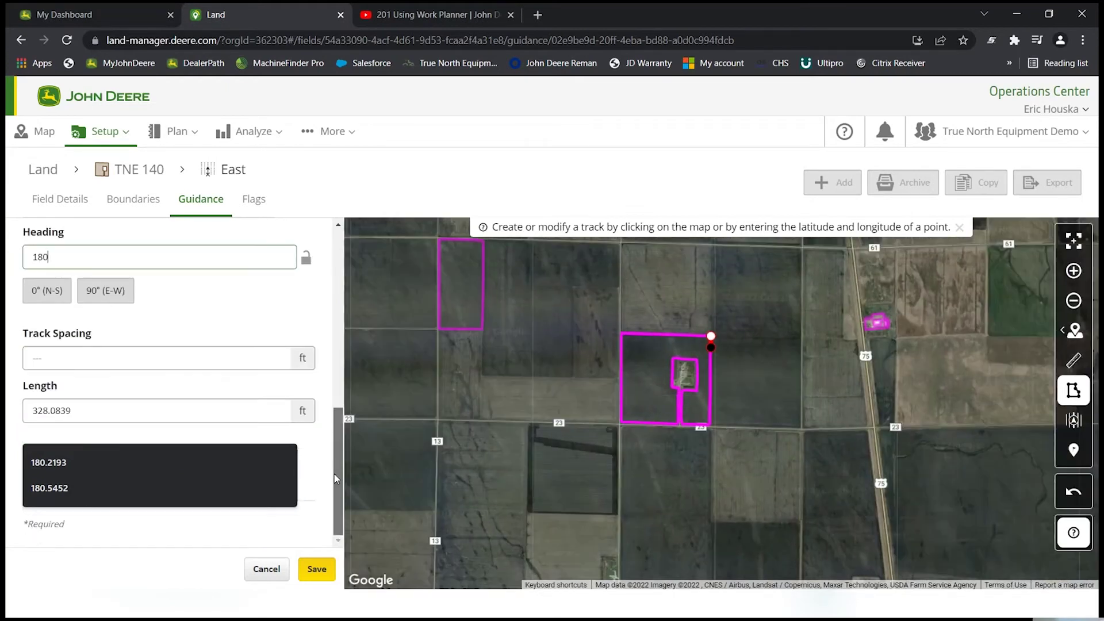
left_click(93, 358)
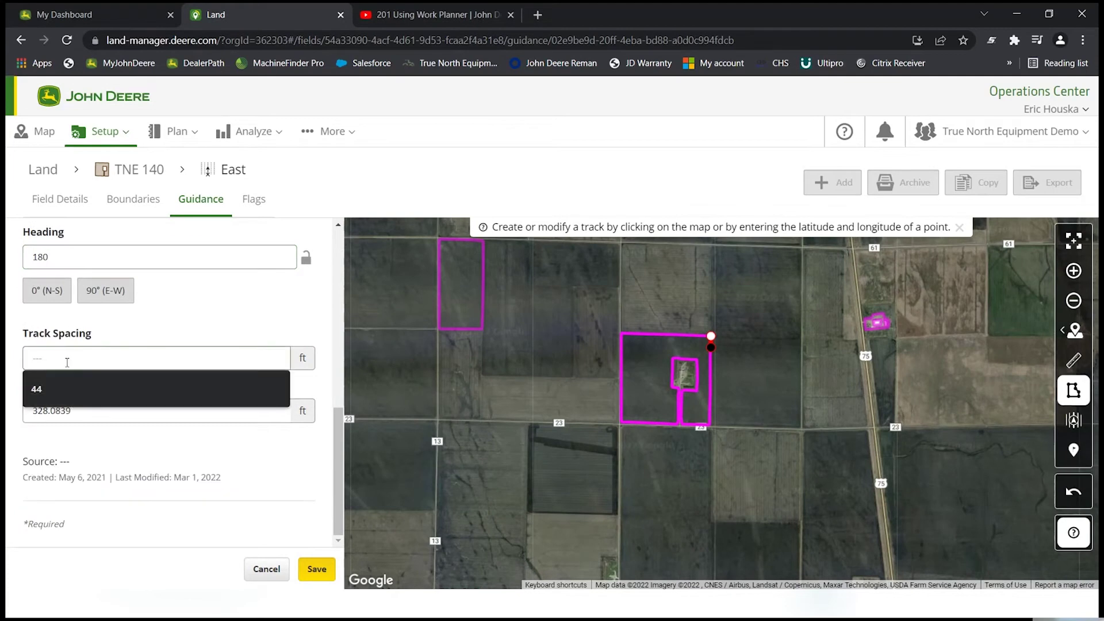
left_click(74, 392)
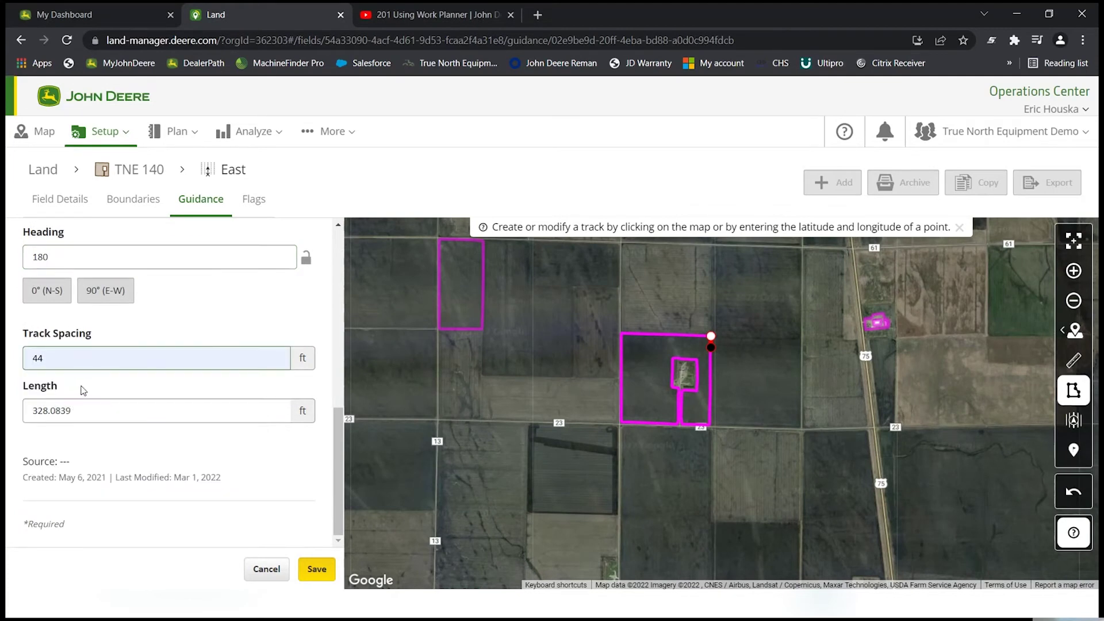
scroll(709, 378, "up", 1)
left_click(68, 410)
left_click_drag(72, 411, 12, 416)
type("2000")
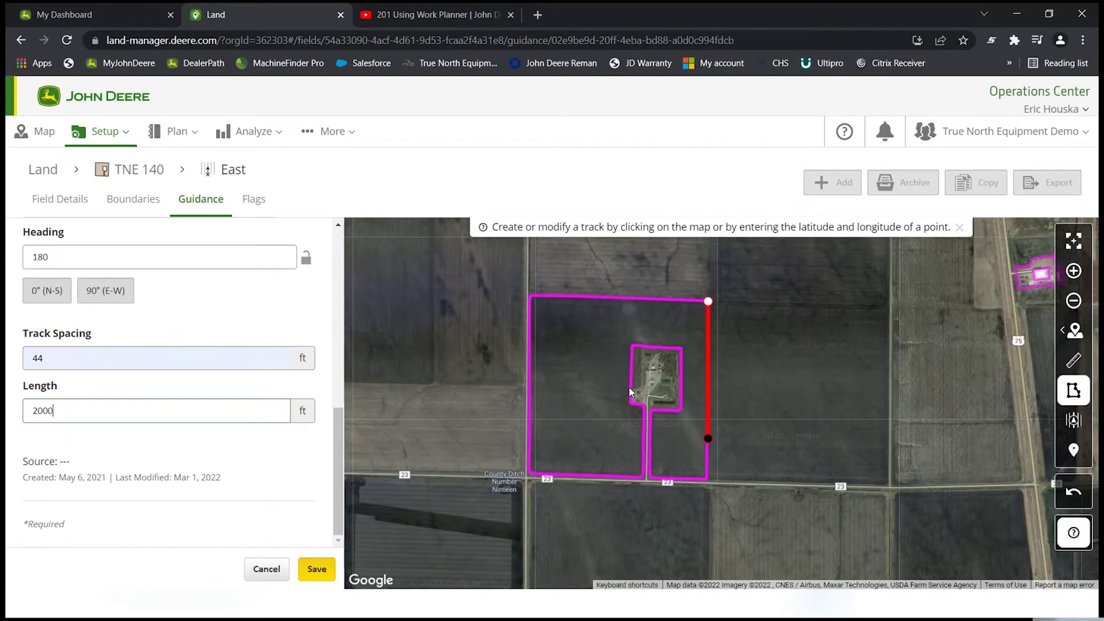
Examine the edited track along the field's east edge and discard the unsaved track edits
scroll(276, 395, "up", 8)
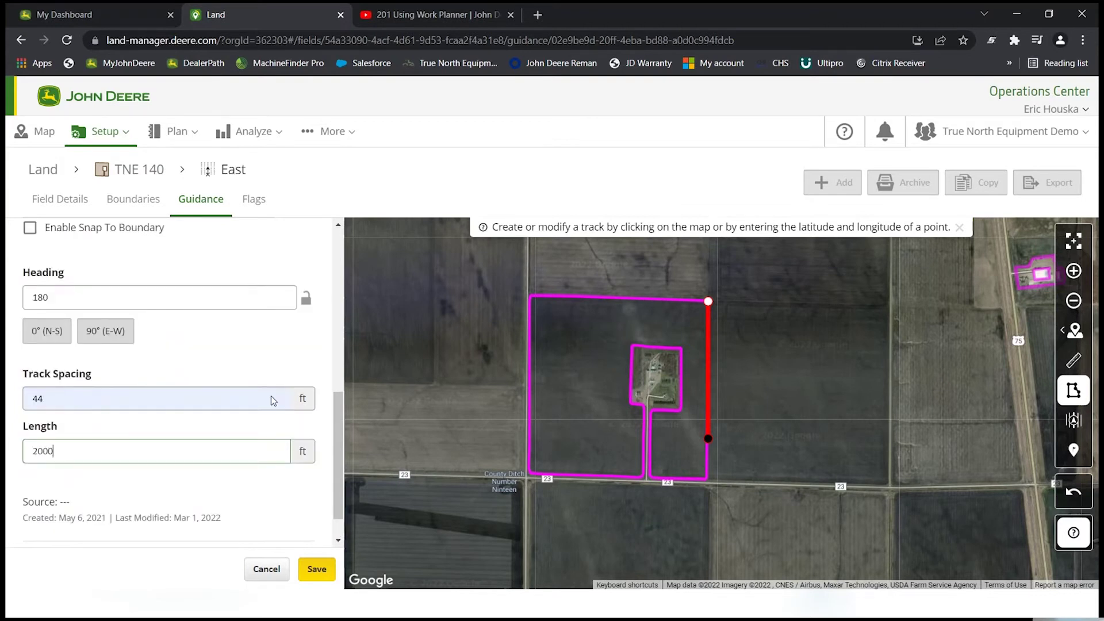
scroll(464, 395, "up", 1)
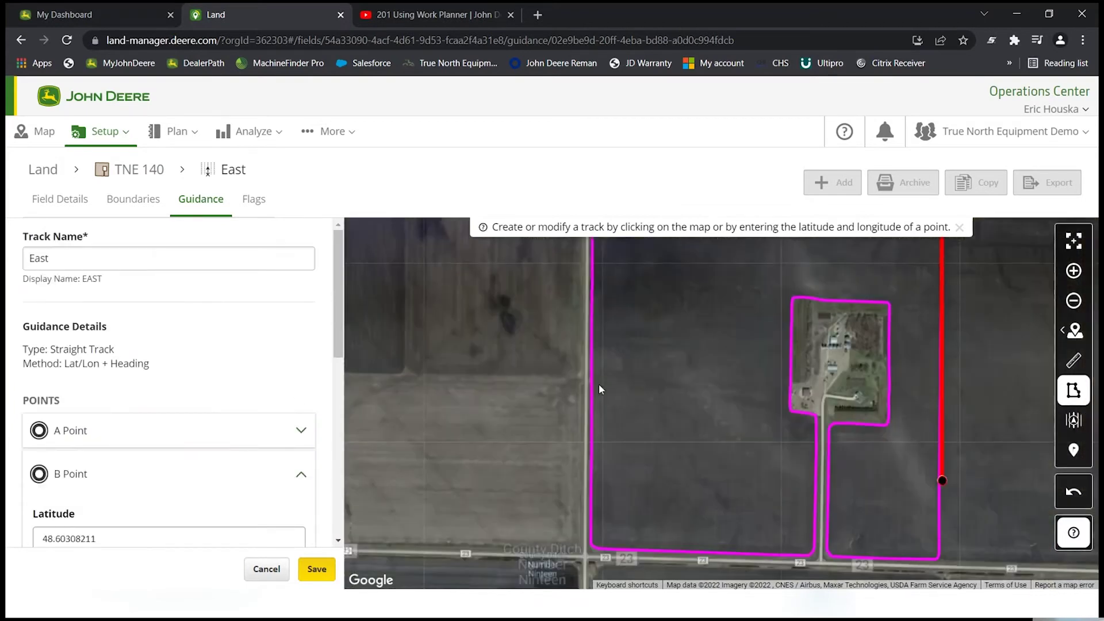
scroll(276, 387, "down", 3)
scroll(276, 391, "up", 3)
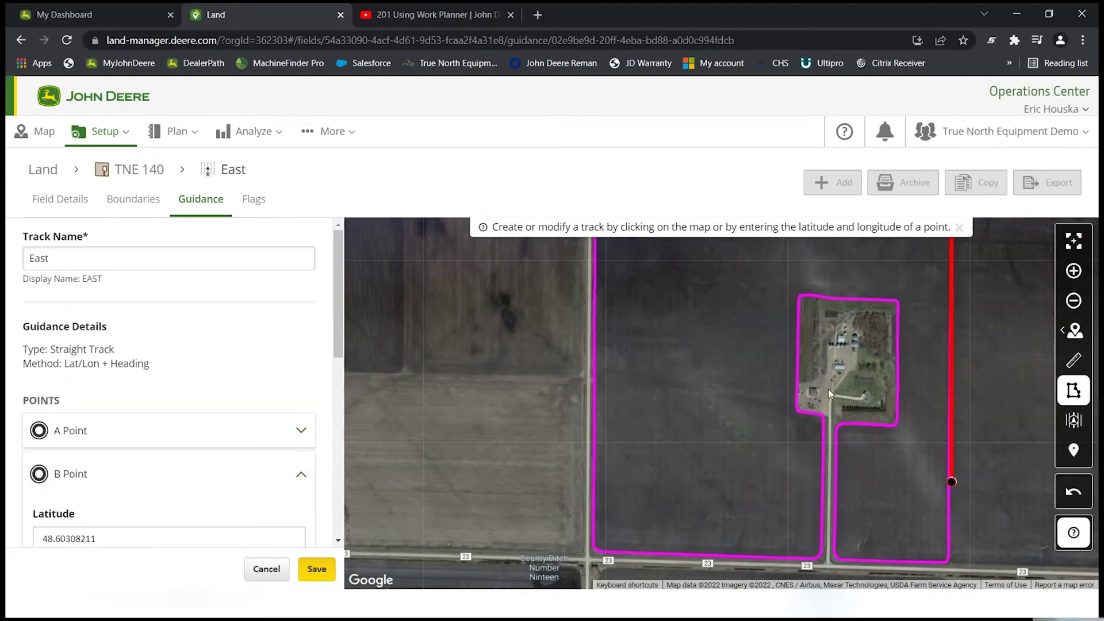
scroll(719, 464, "down", 1)
left_click_drag(617, 514, 560, 522)
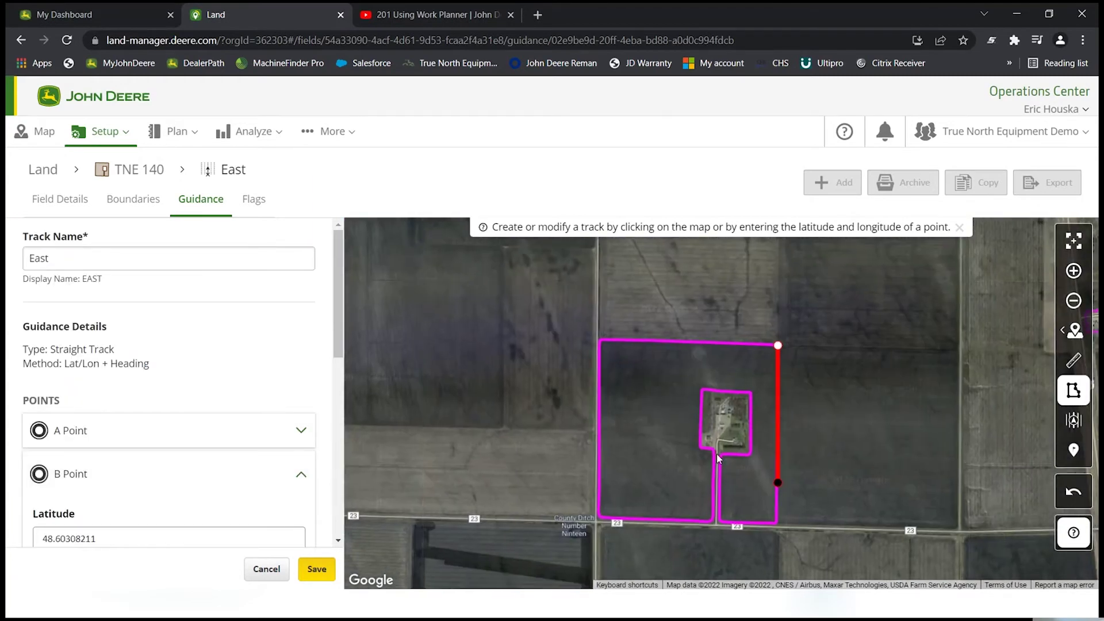
left_click(259, 570)
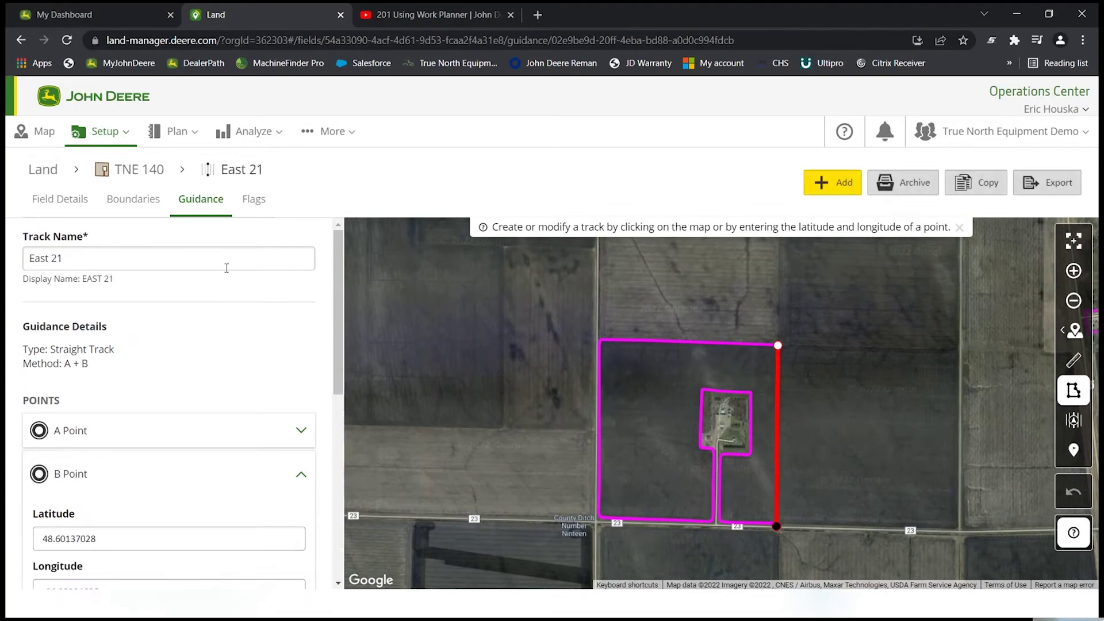
scroll(236, 309, "down", 5)
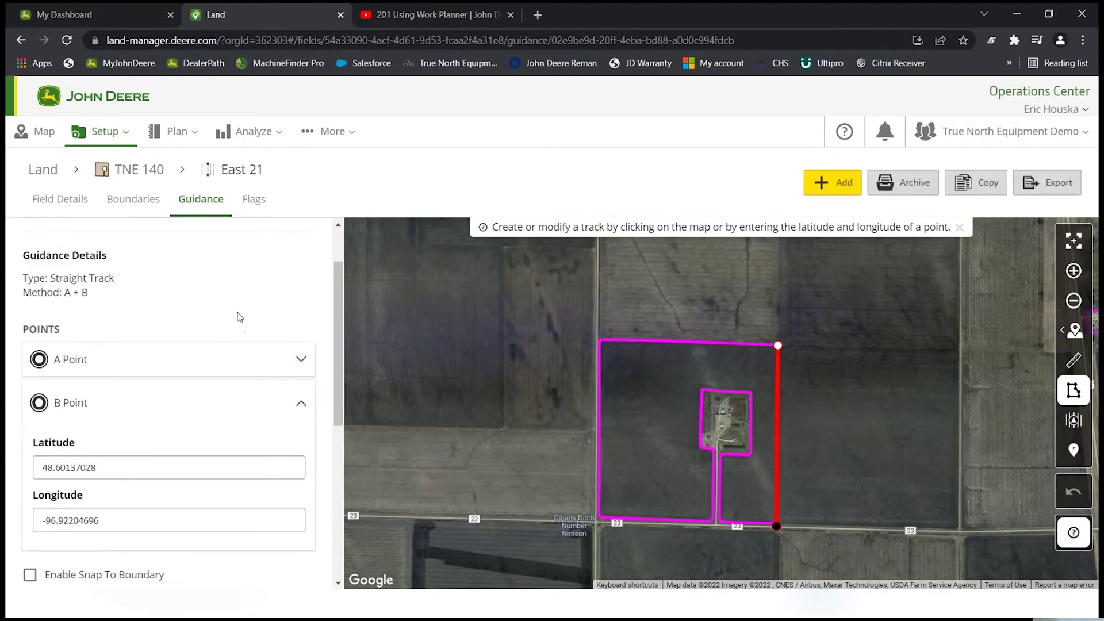
scroll(236, 312, "up", 5)
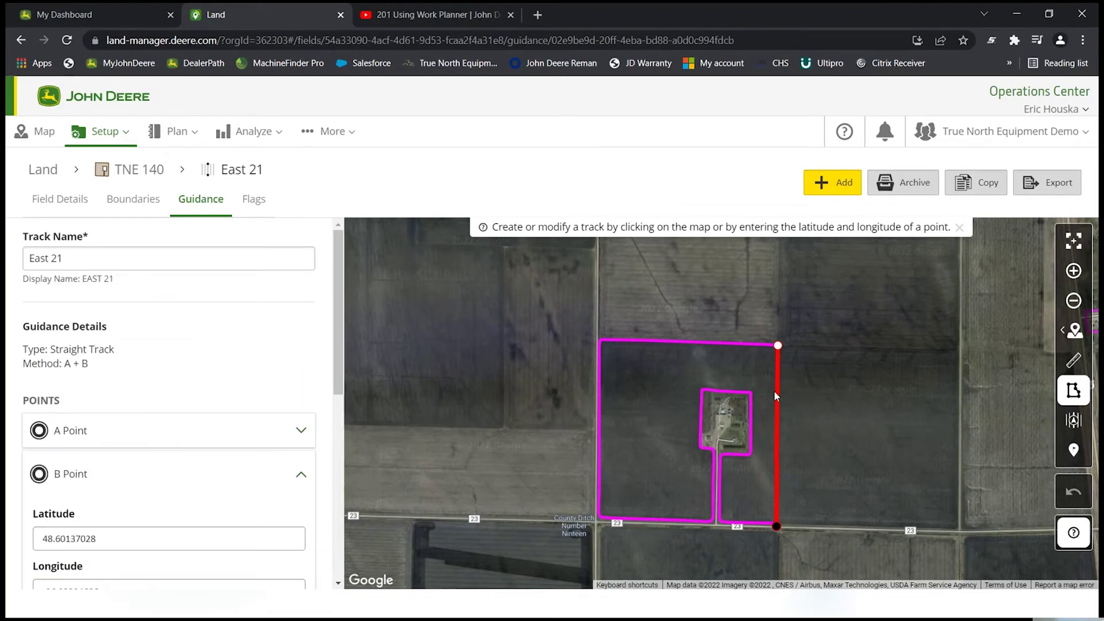
Return to the guidance track list of TNE 140 and start copying the East 21 track
scroll(782, 392, "up", 1)
scroll(820, 471, "down", 1)
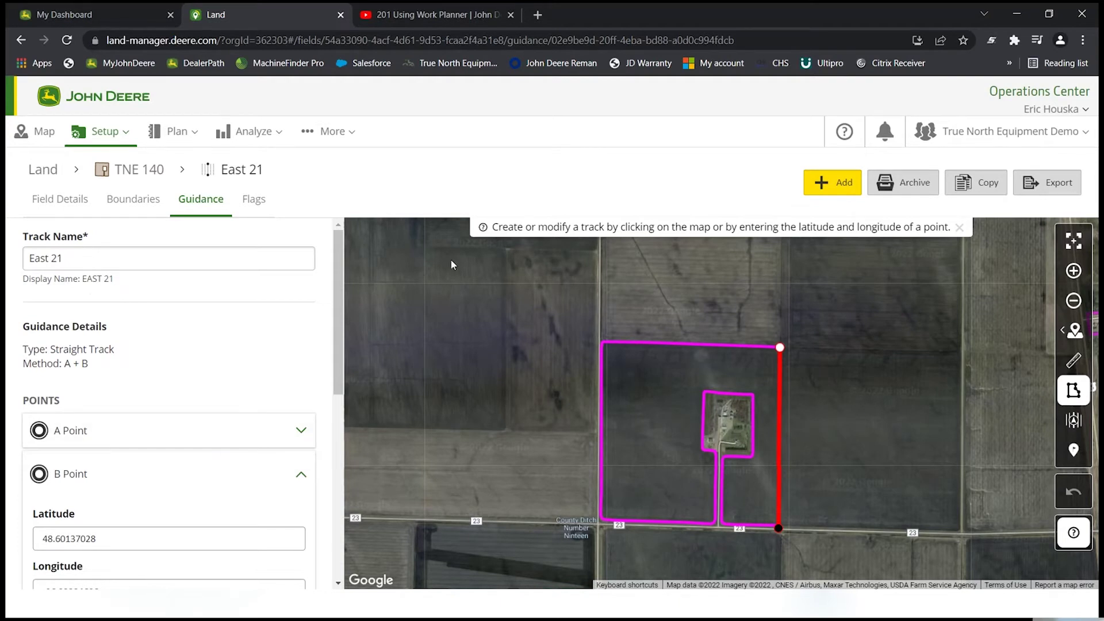
left_click(151, 201)
left_click(191, 202)
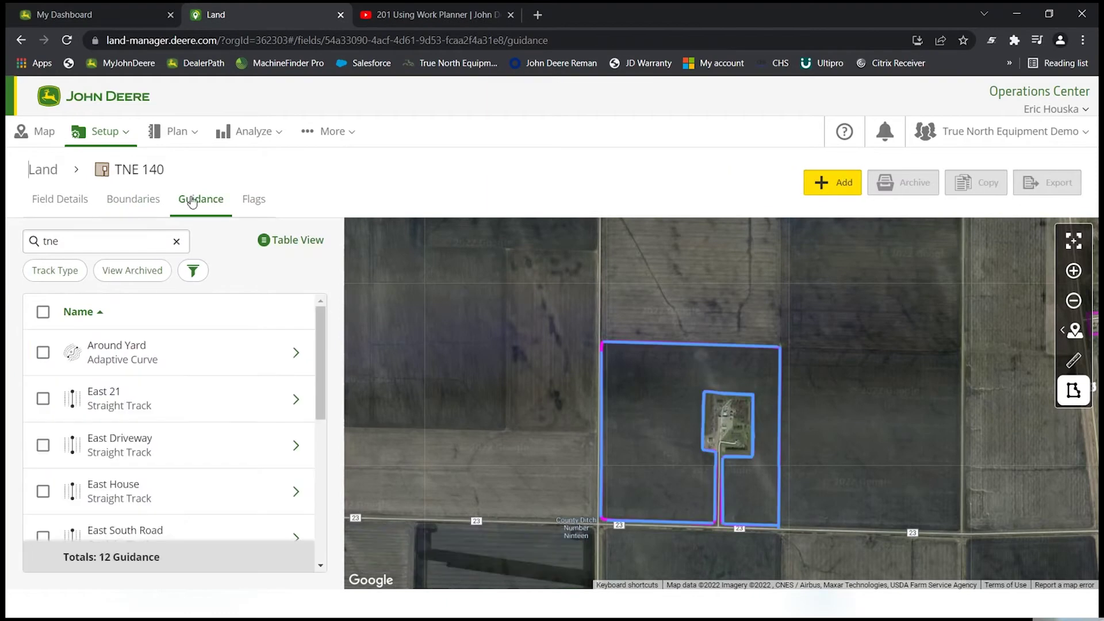
left_click(43, 398)
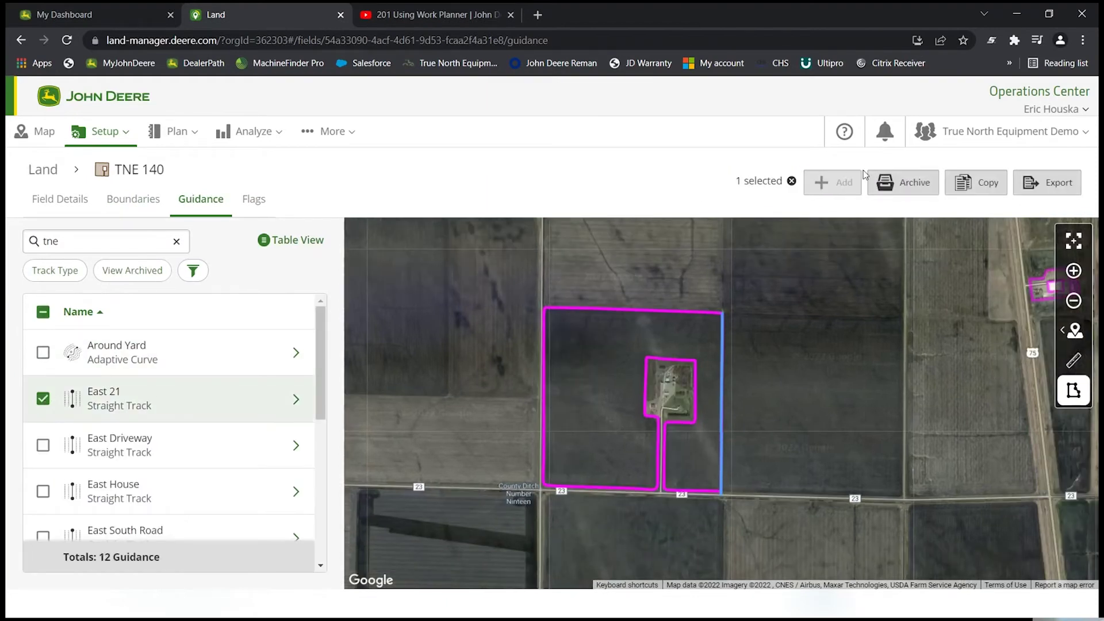
left_click(968, 183)
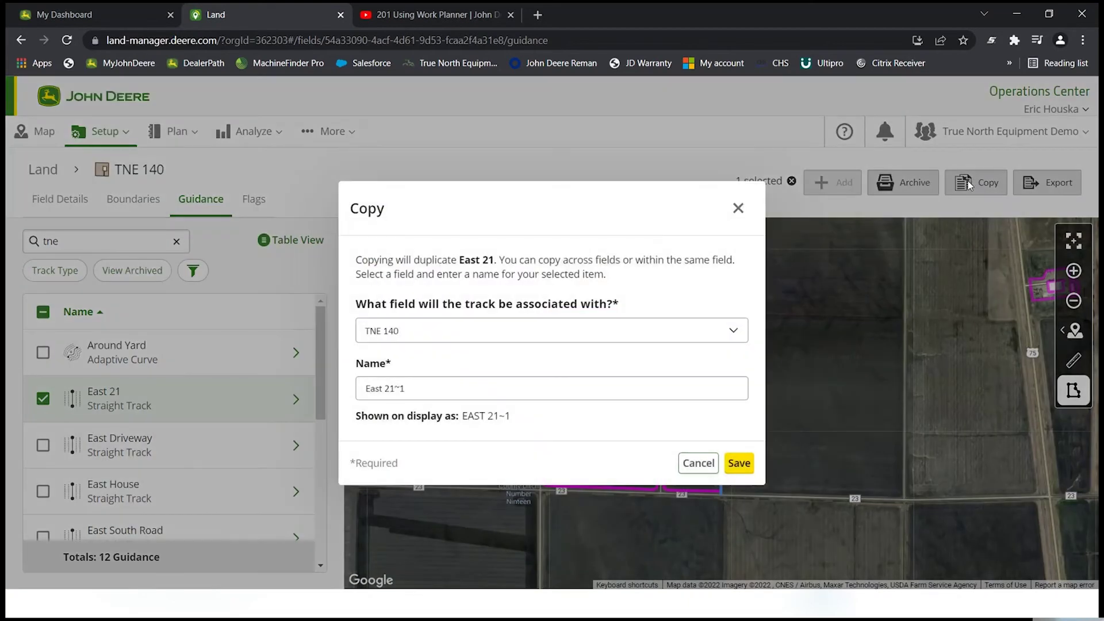
Associate the copied track with the Twin Valley field
left_click(403, 334)
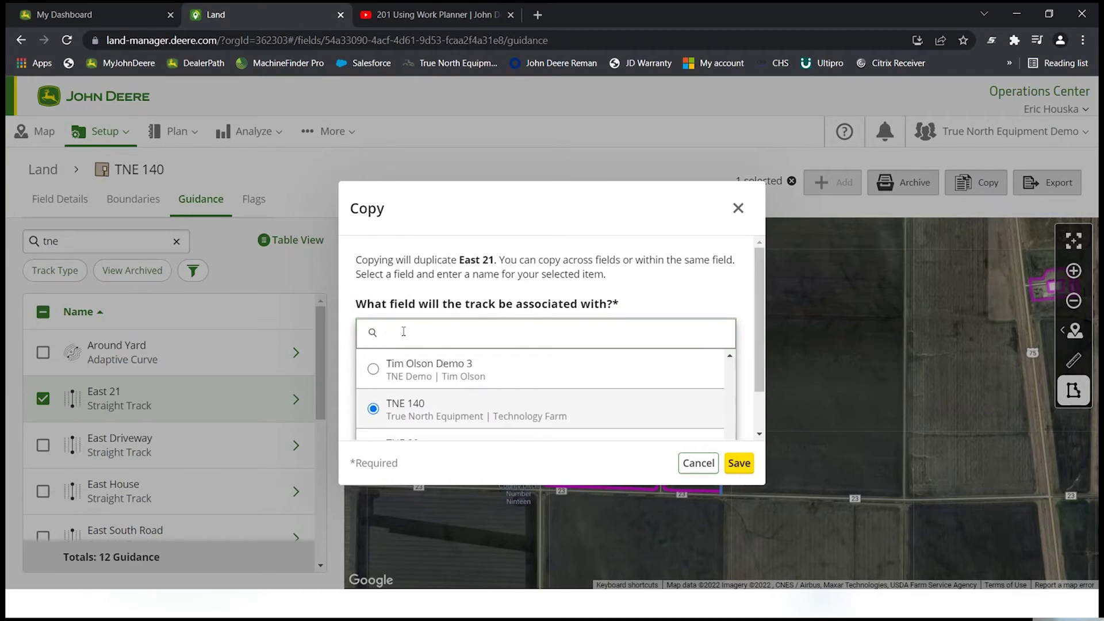
type("t")
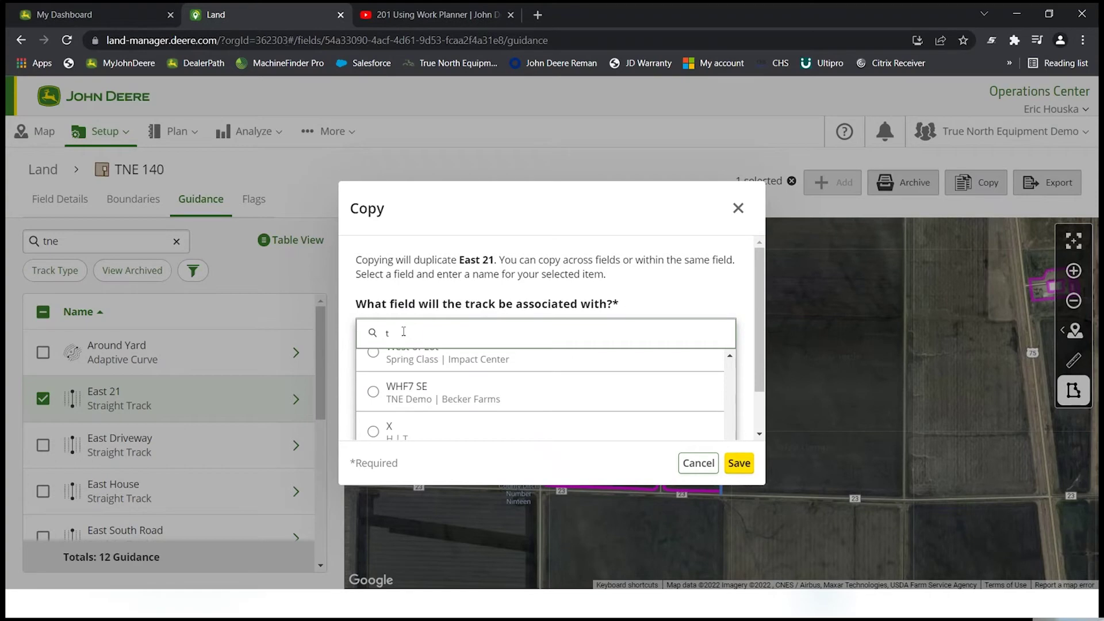
scroll(433, 391, "up", 5)
scroll(435, 396, "down", 2)
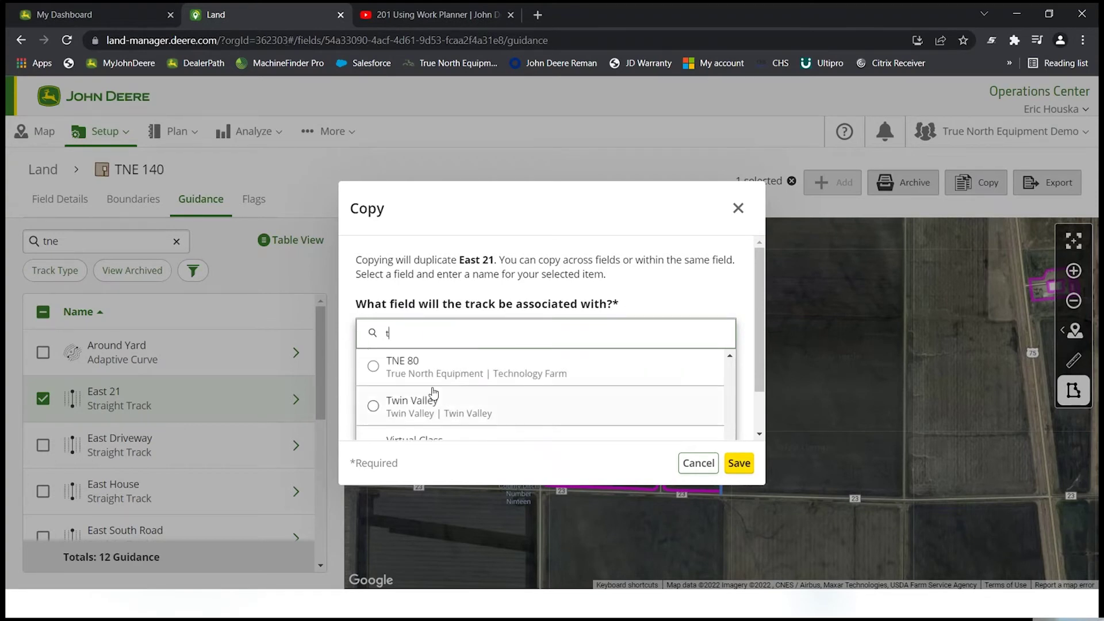
scroll(426, 385, "up", 1)
left_click(427, 396)
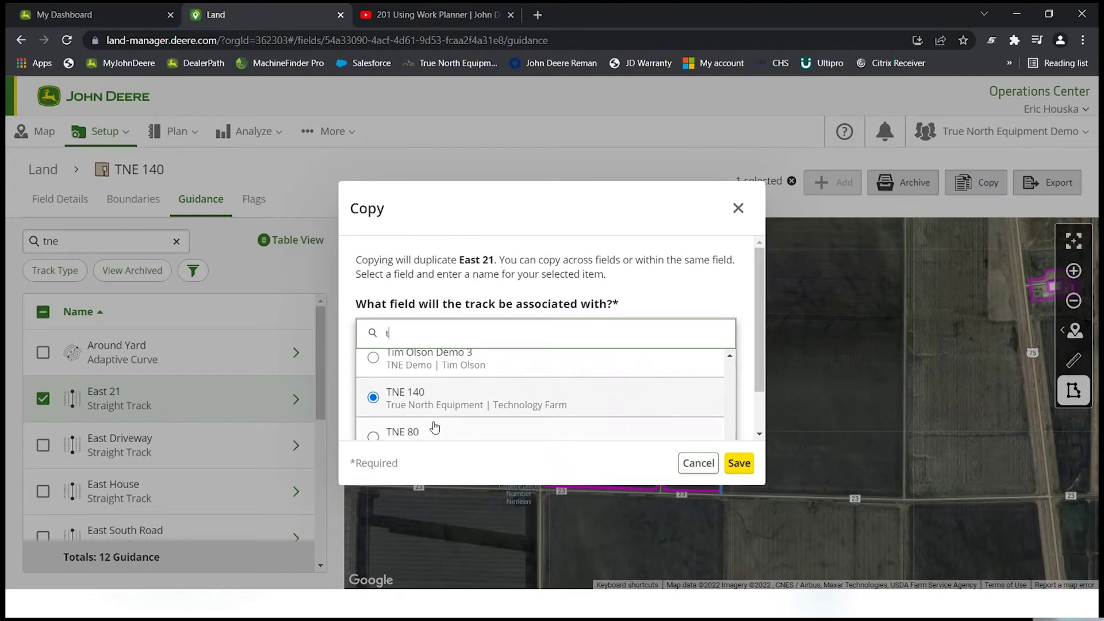
scroll(434, 427, "down", 1)
left_click(458, 410)
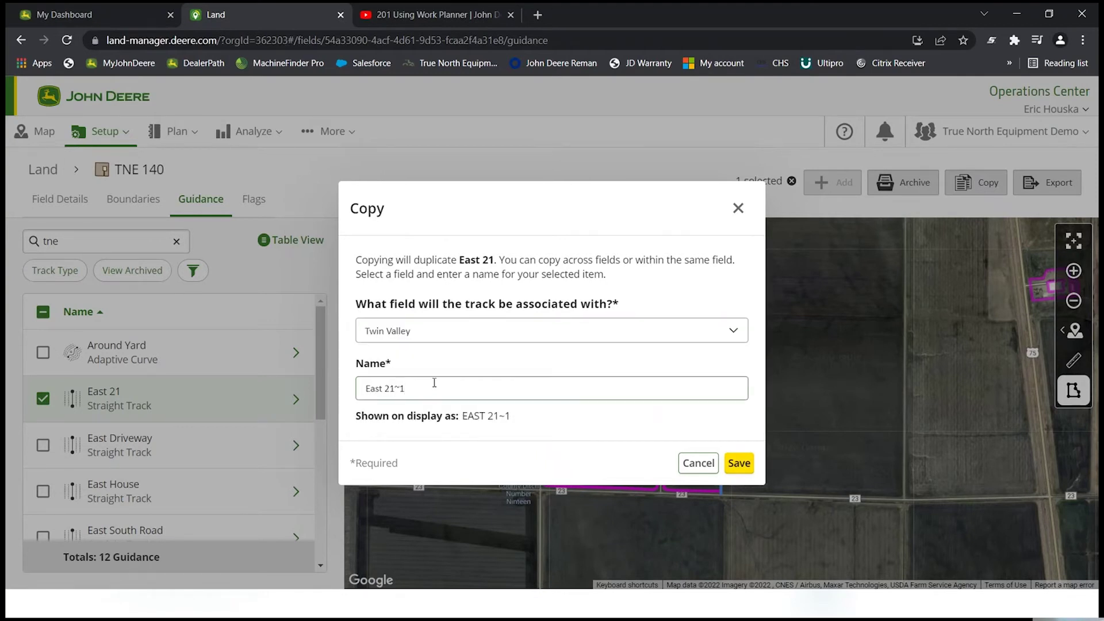
Name the track copy West 21 and save it
key("BackSpace")
key("BackSpace")
key("BackSpace")
key("BackSpace")
key("BackSpace")
key("BackSpace")
key("BackSpace")
key("BackSpace")
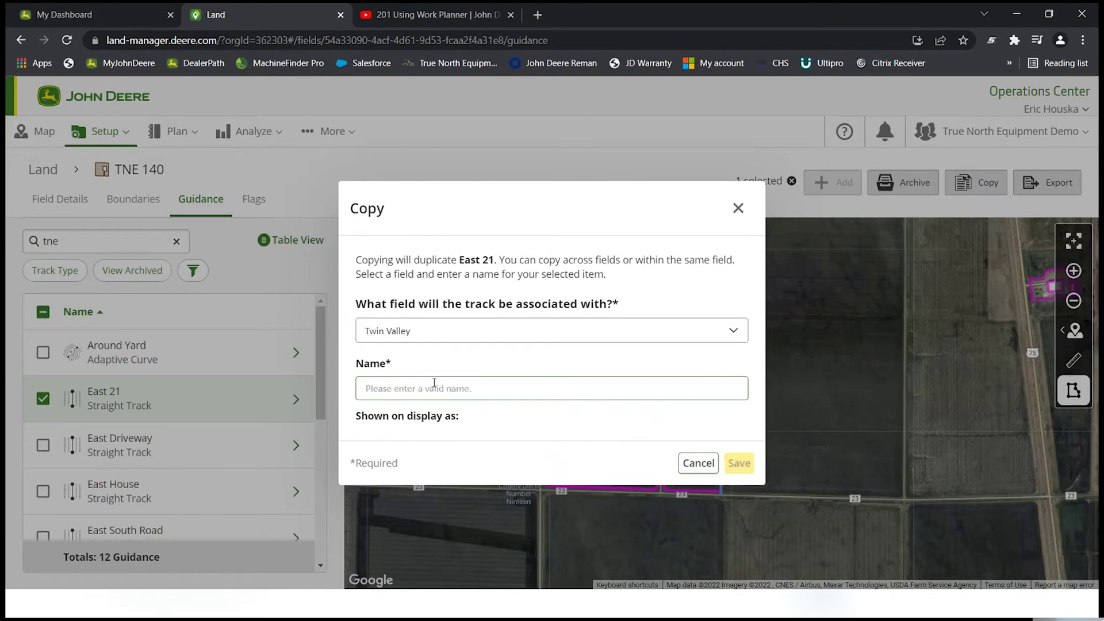
type("West")
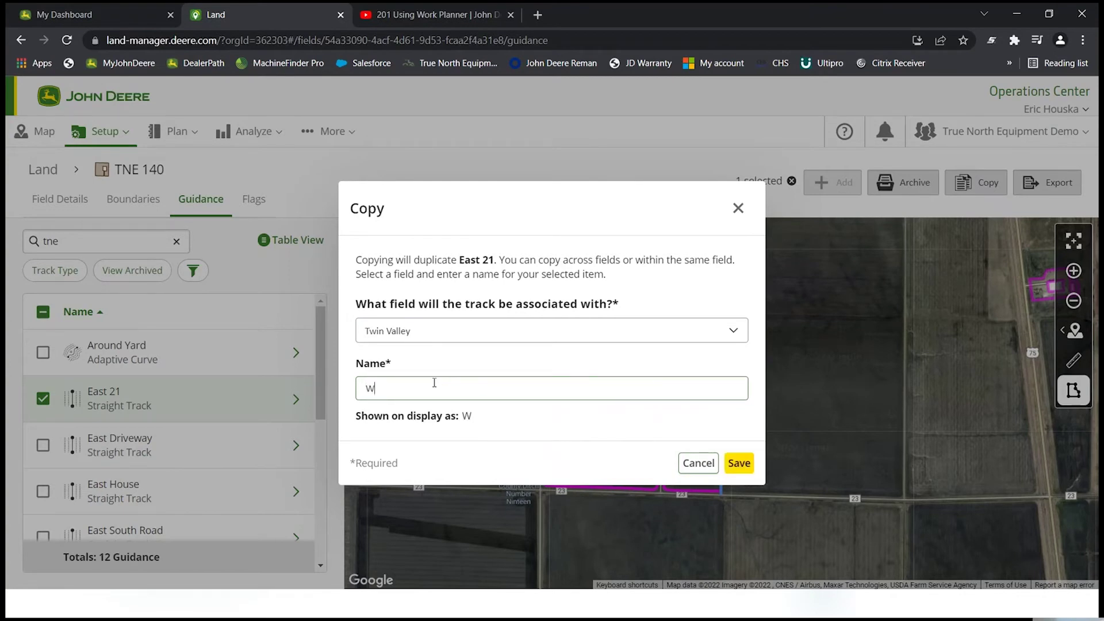
type(" 21")
left_click(751, 469)
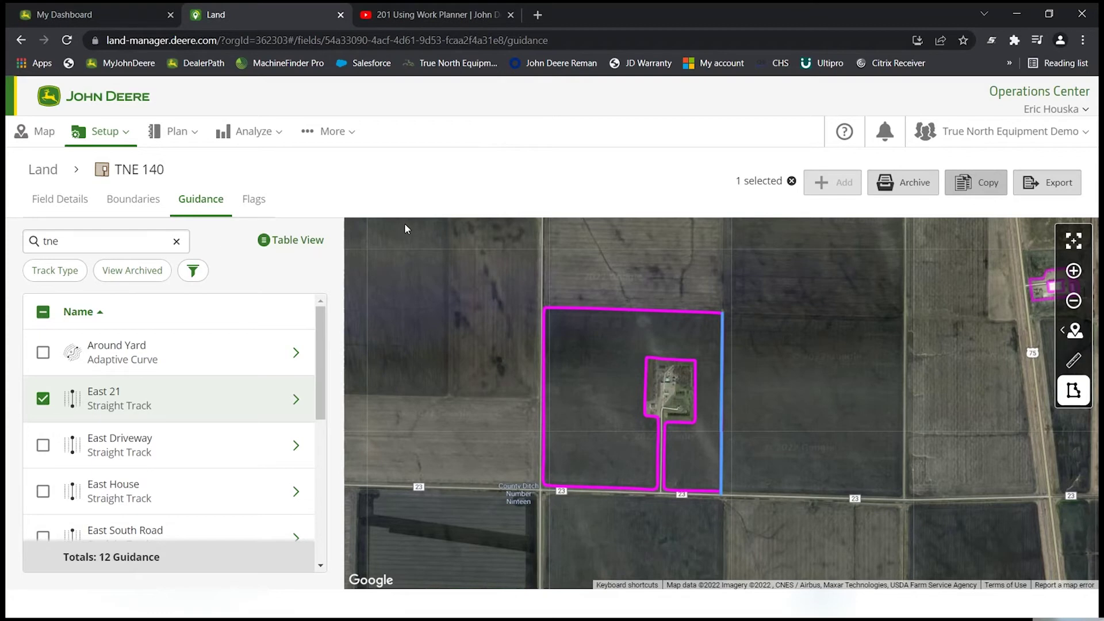
Export the East 21 track as a PDF with the option to list boundary shapes
left_click(1048, 182)
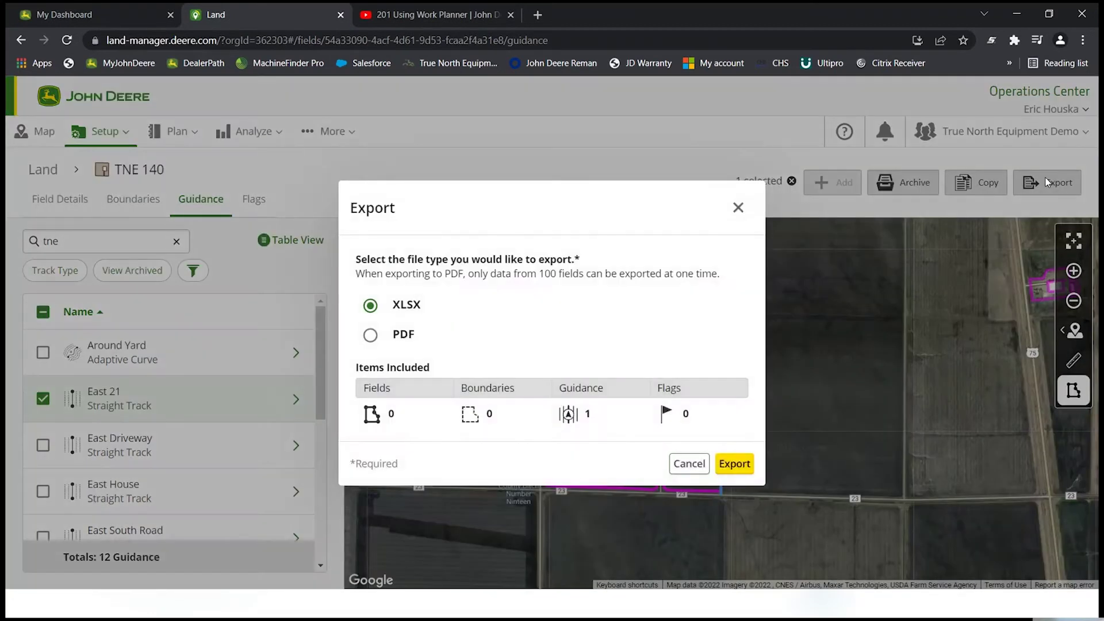
left_click(370, 335)
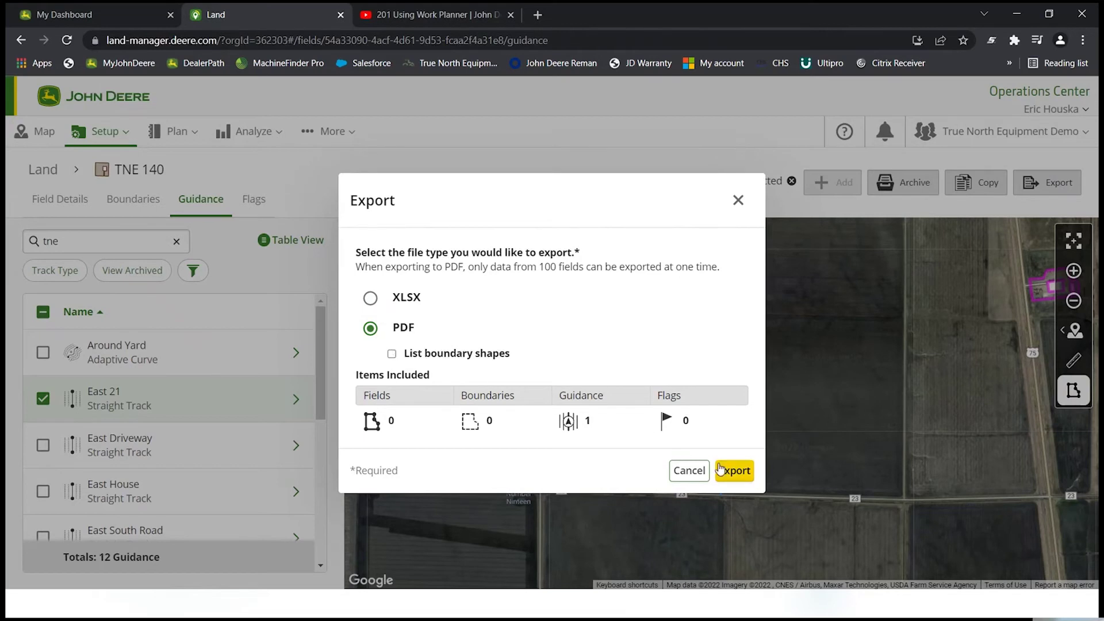
left_click(393, 354)
left_click(736, 472)
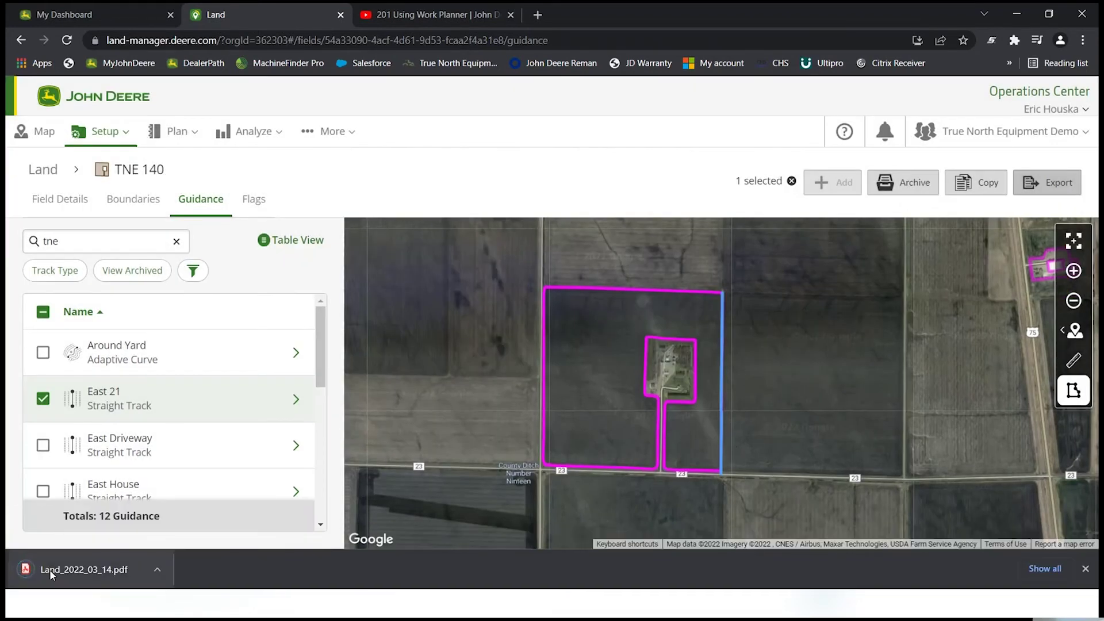
Open the exported Land_2022_03_14.pdf, examine the track map and the point and heading table, and close it
left_click(53, 570)
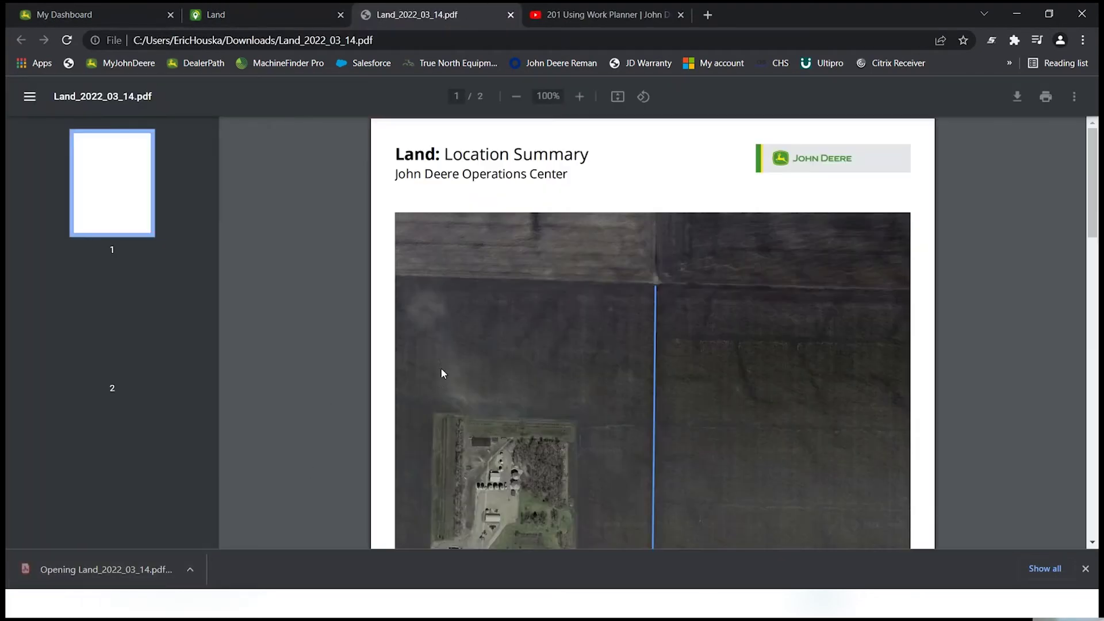
scroll(441, 371, "down", 5)
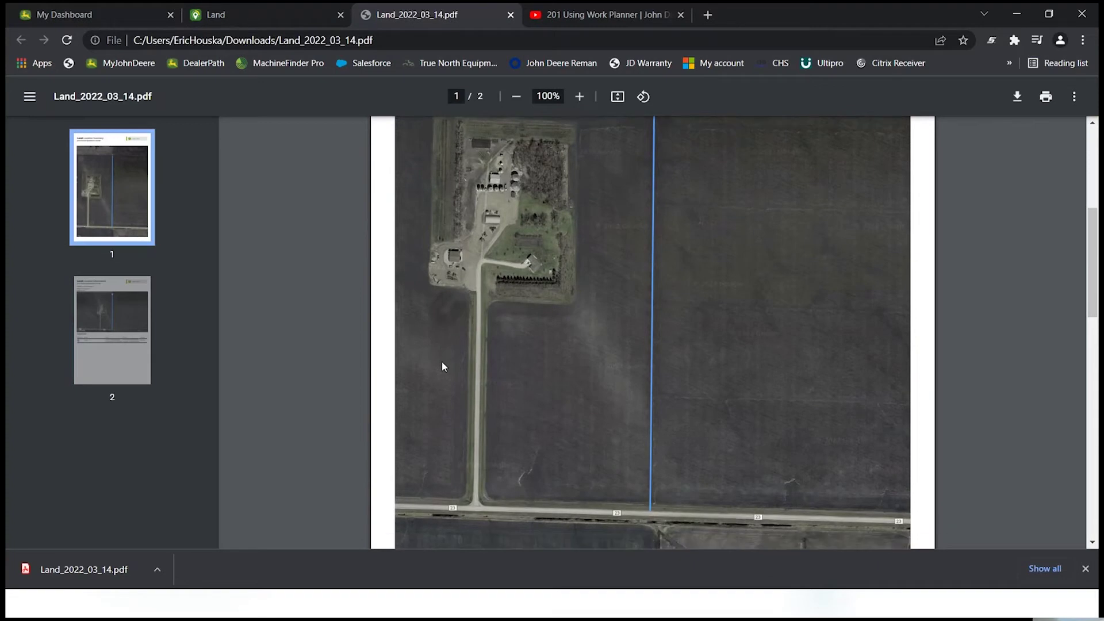
scroll(442, 367, "down", 12)
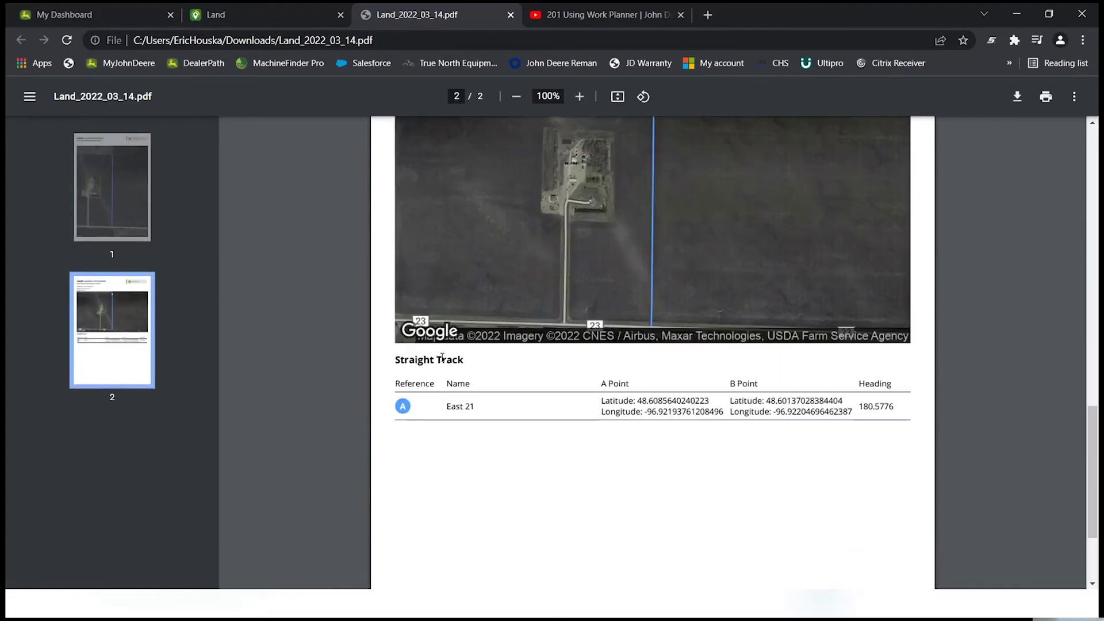
scroll(442, 357, "up", 12)
scroll(445, 359, "down", 13)
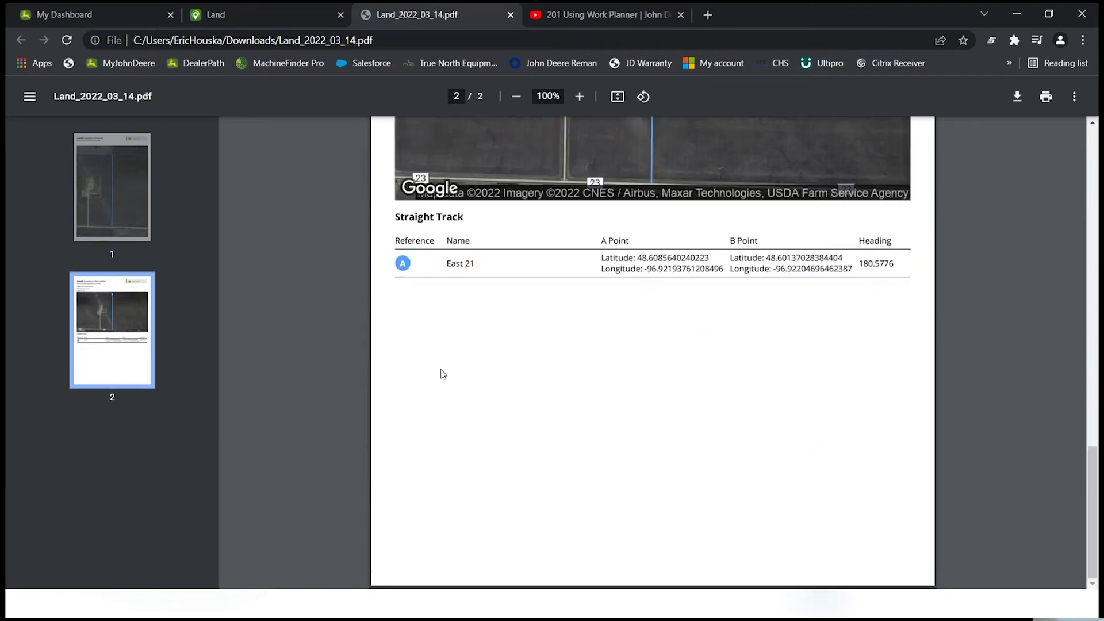
scroll(443, 371, "up", 14)
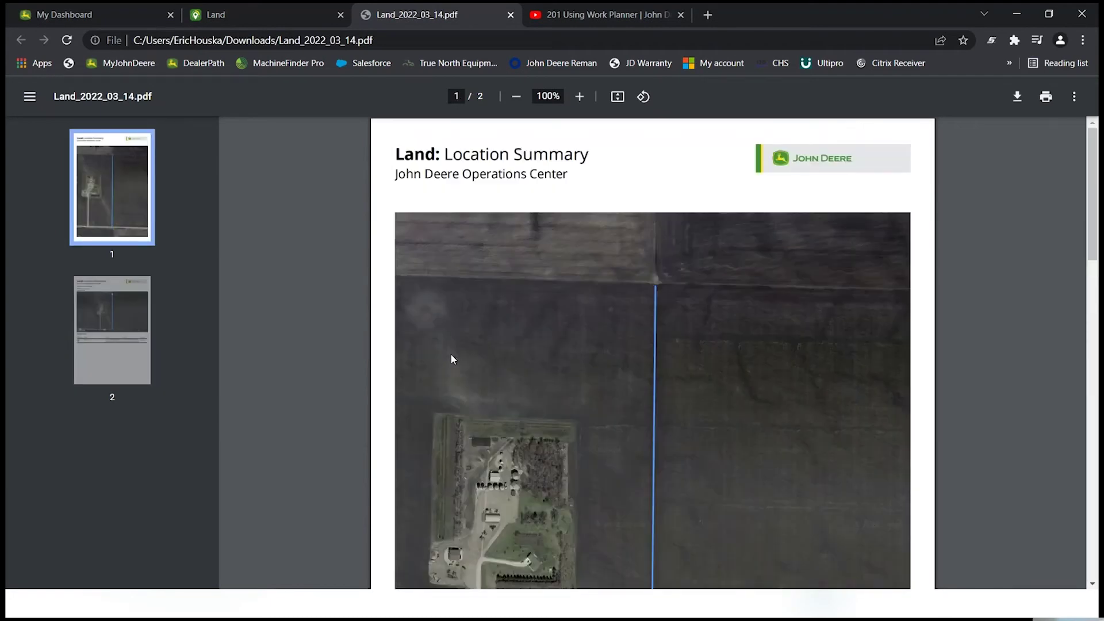
left_click(510, 15)
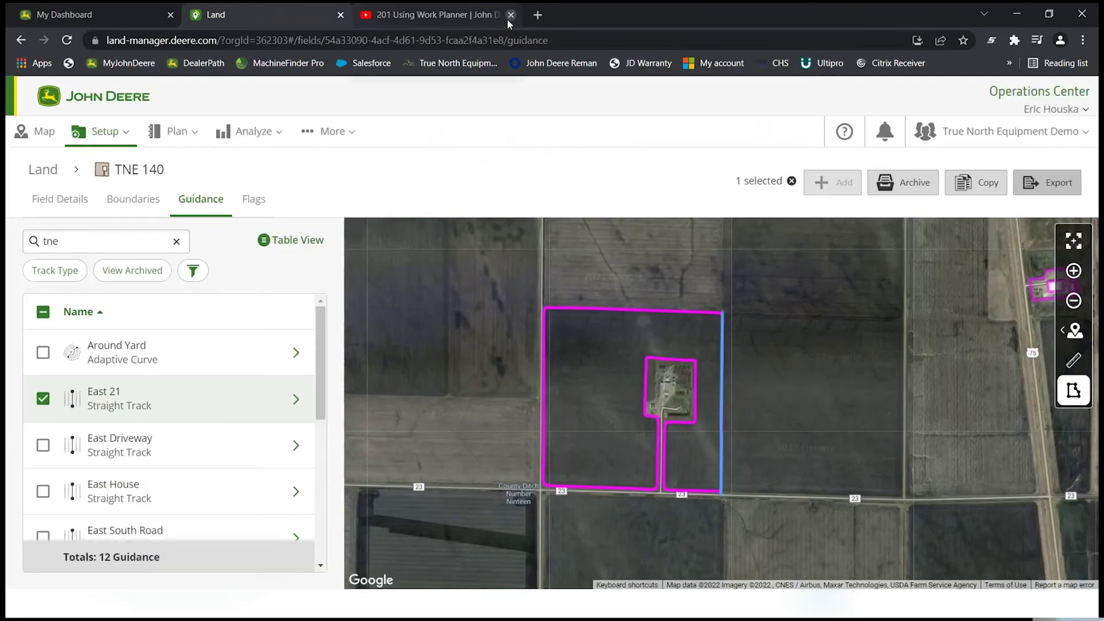
Search the organizations for "true" and switch to True North Integrated Solutions Team
left_click(1011, 131)
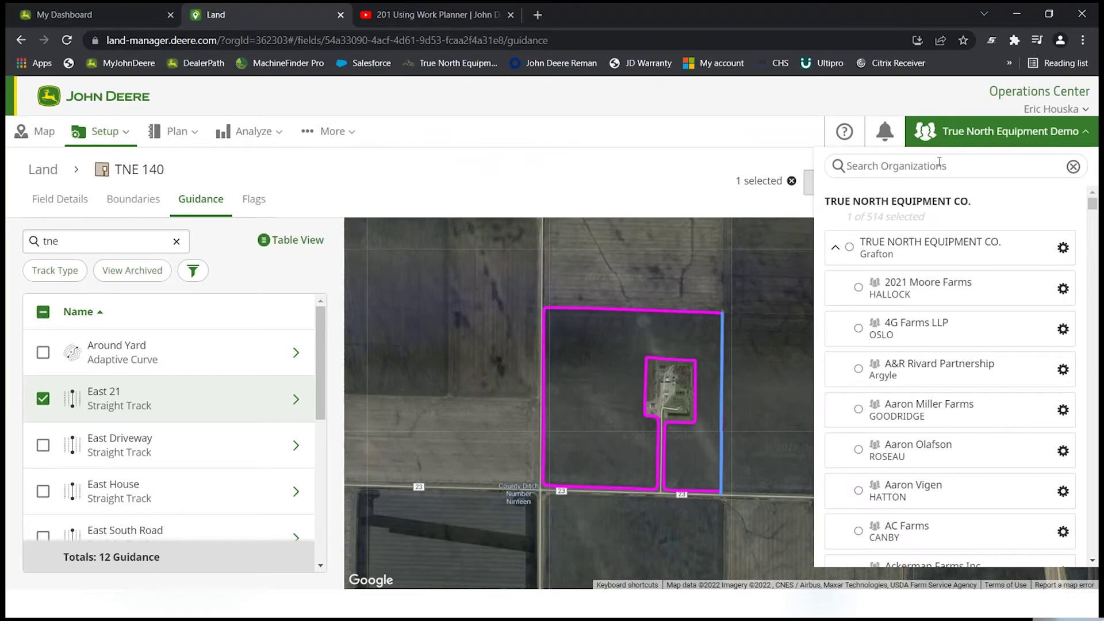
type("true")
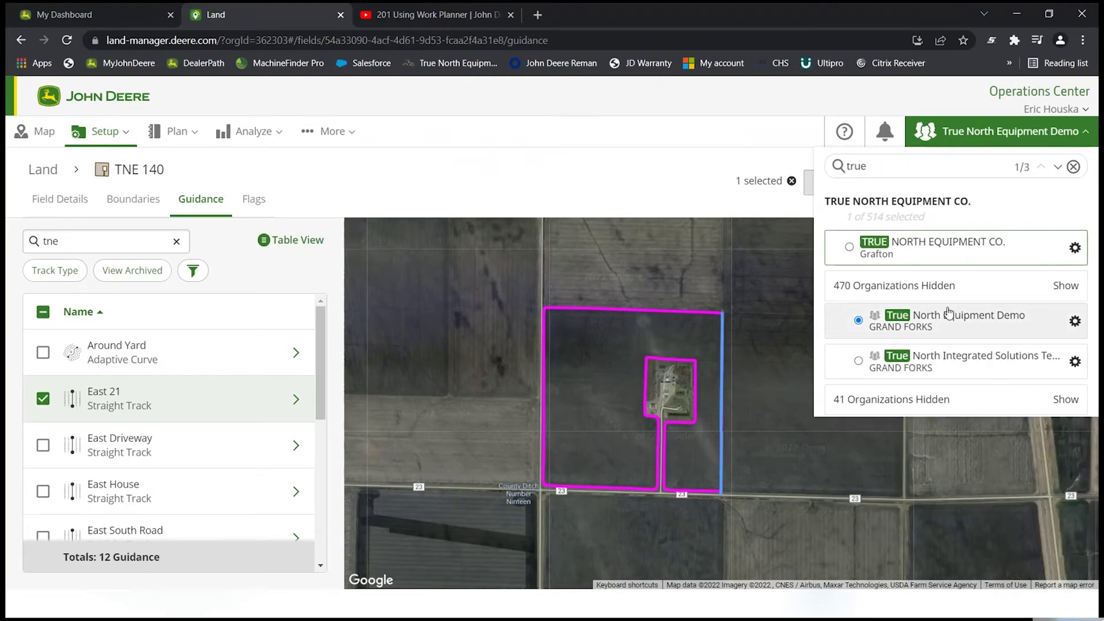
left_click(987, 364)
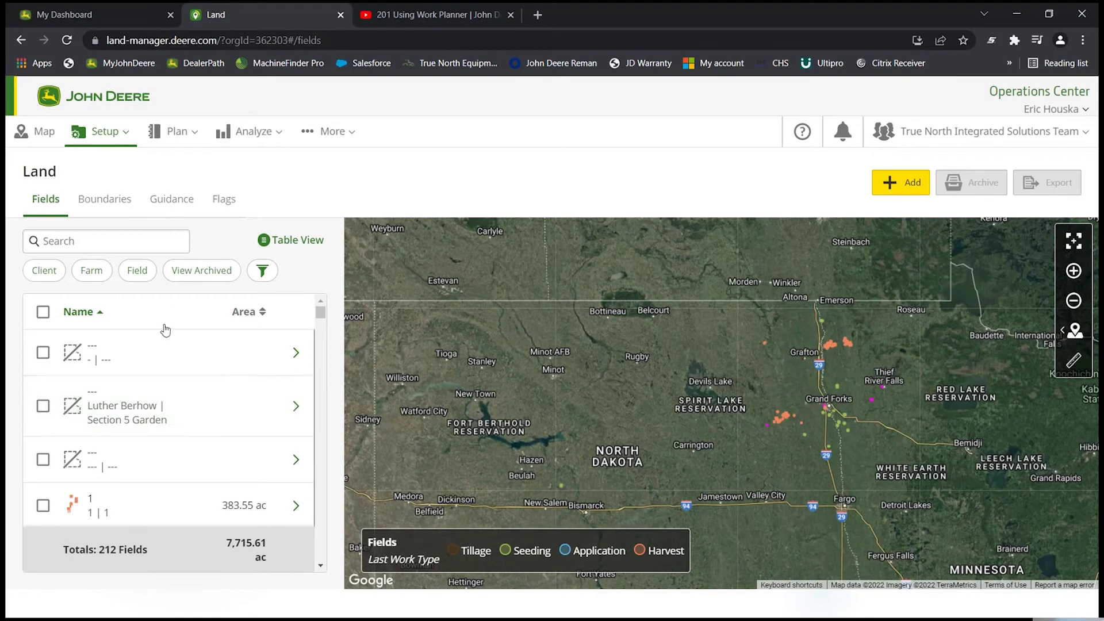
Show the organization's flags and start creating a new flag of type Point
left_click(225, 201)
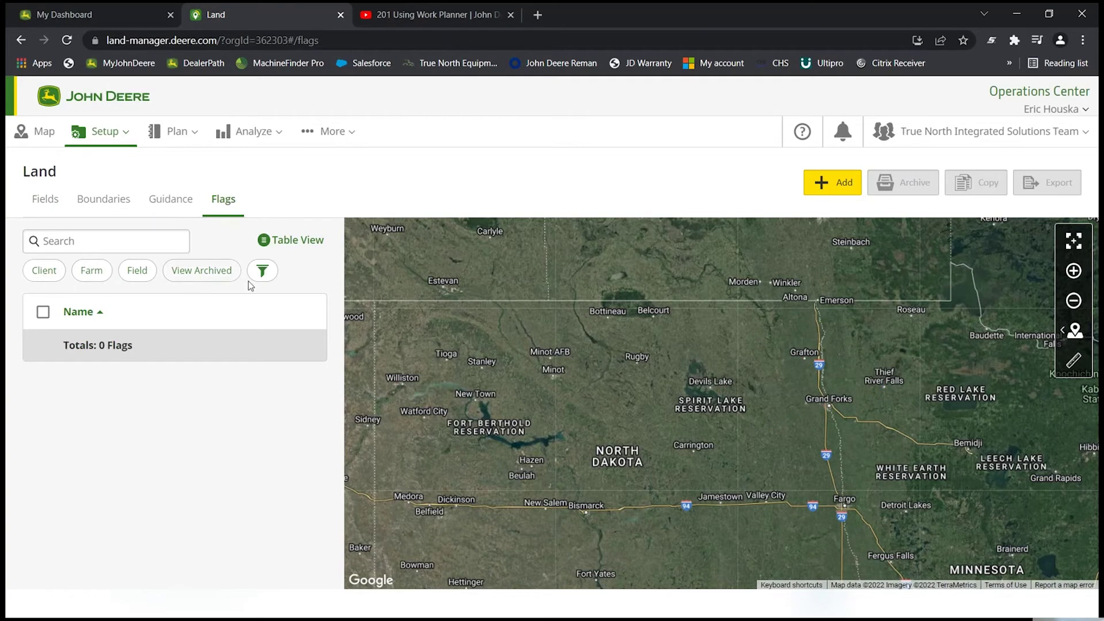
scroll(921, 408, "up", 1)
scroll(895, 397, "down", 1)
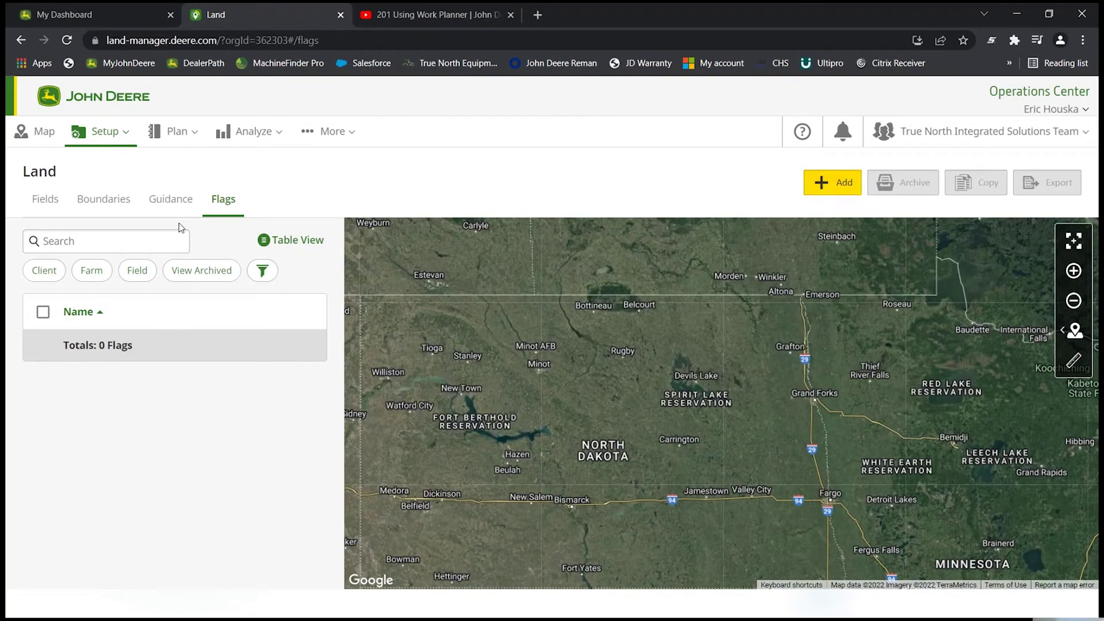
left_click(848, 184)
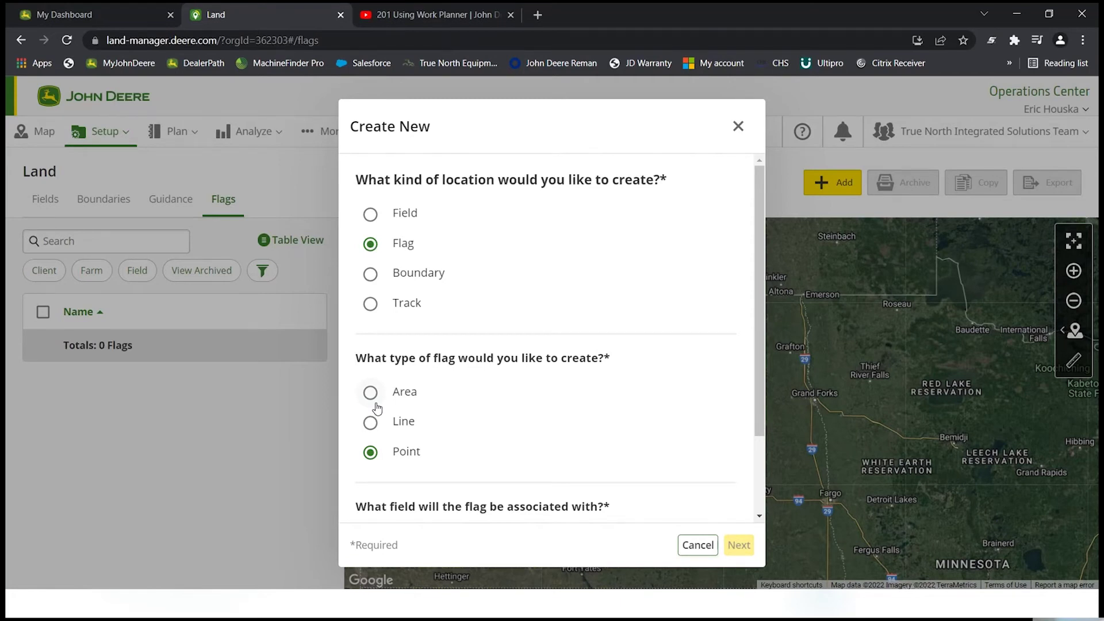
scroll(377, 407, "down", 3)
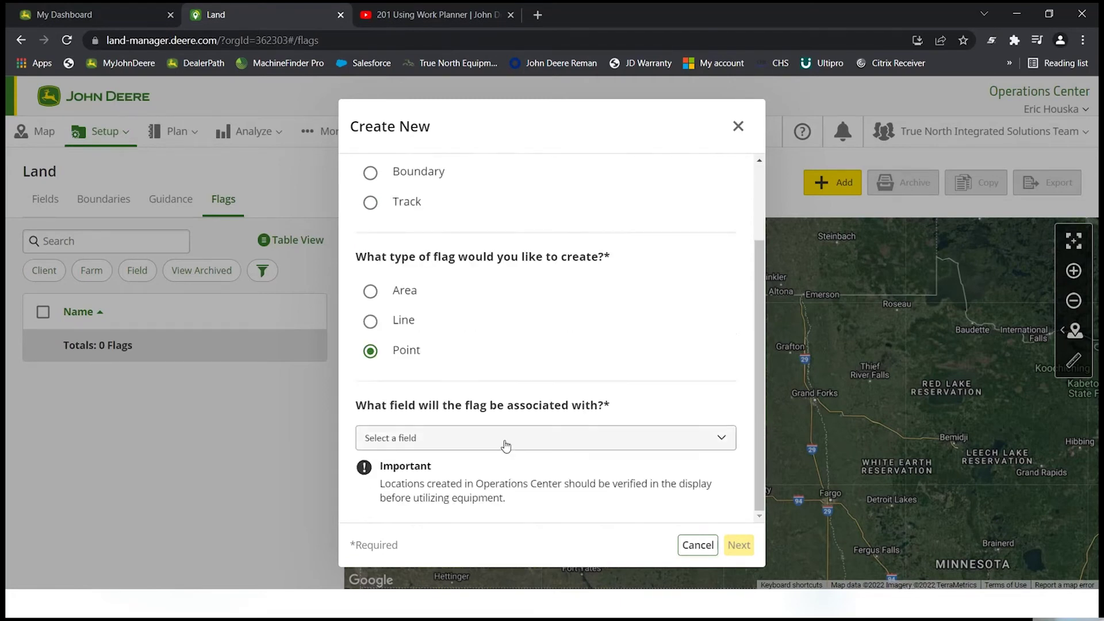
Associate the new flag with the first unnamed field in the list and continue to its details
left_click(507, 439)
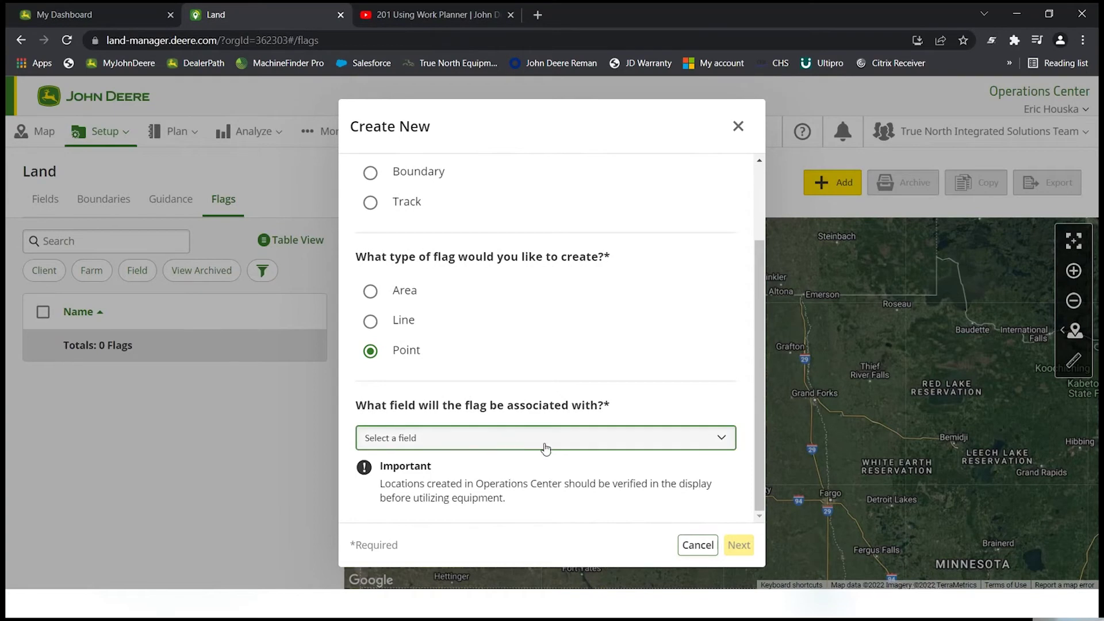
left_click(722, 442)
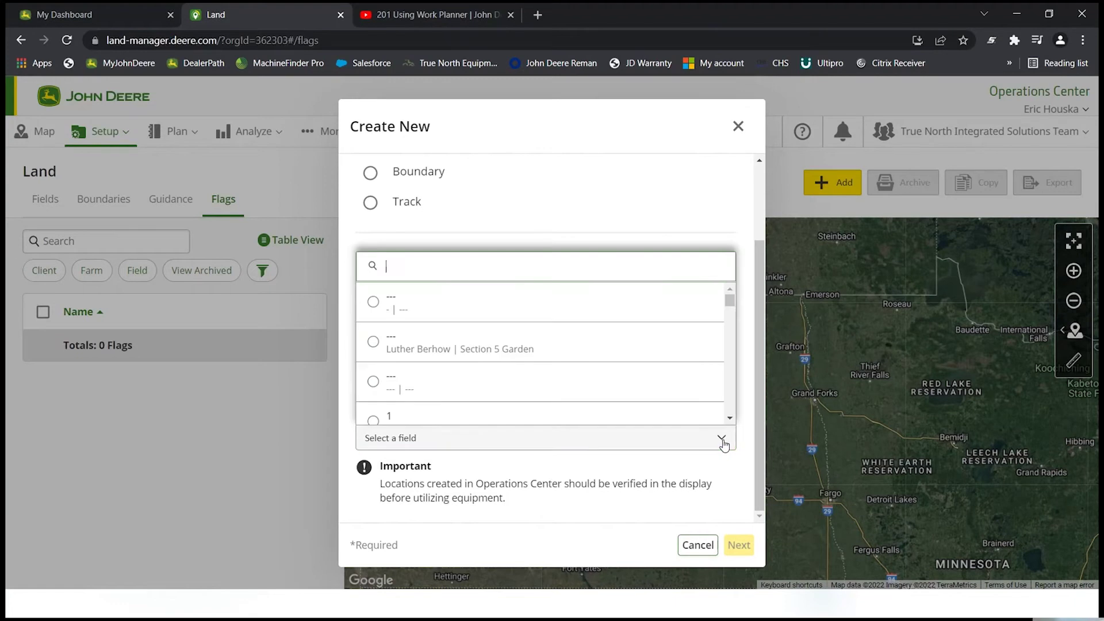
scroll(500, 319, "down", 10)
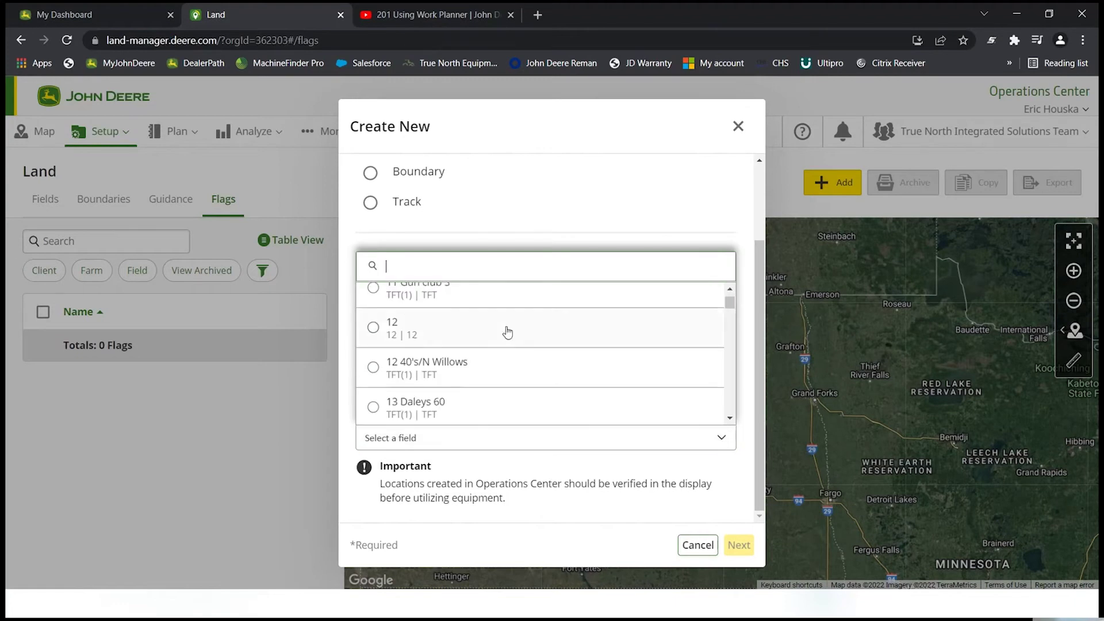
scroll(523, 364, "up", 8)
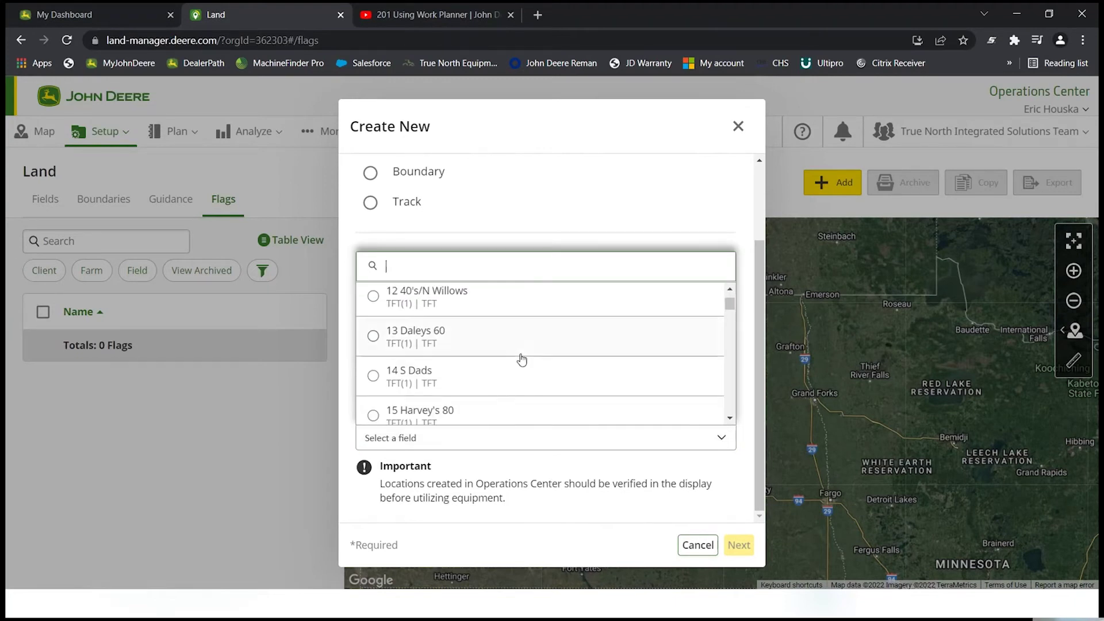
left_click(480, 312)
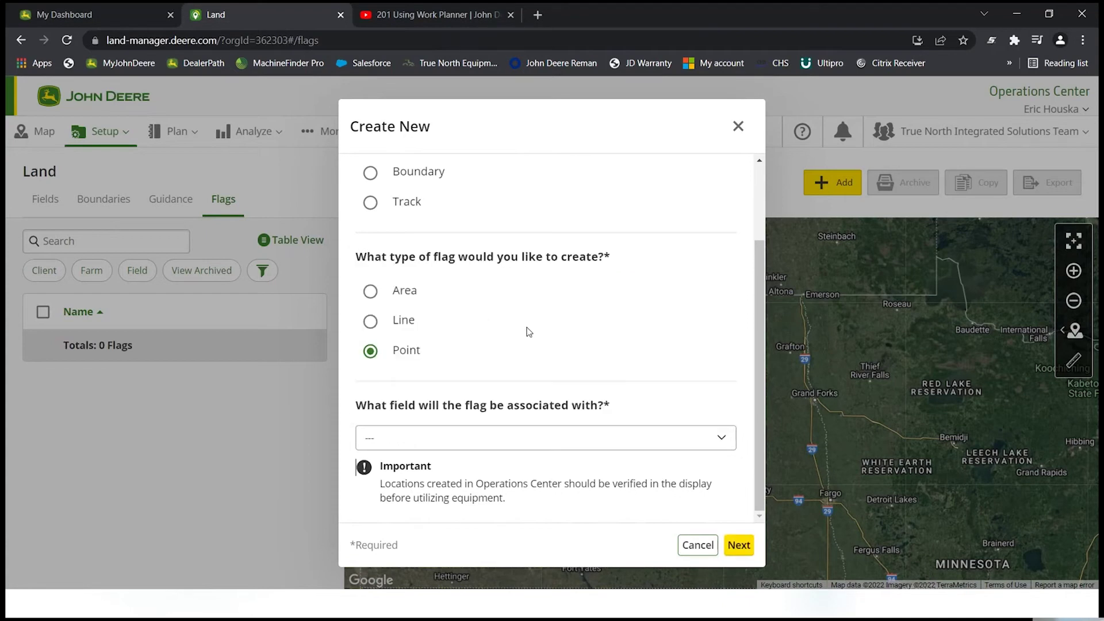
left_click(739, 547)
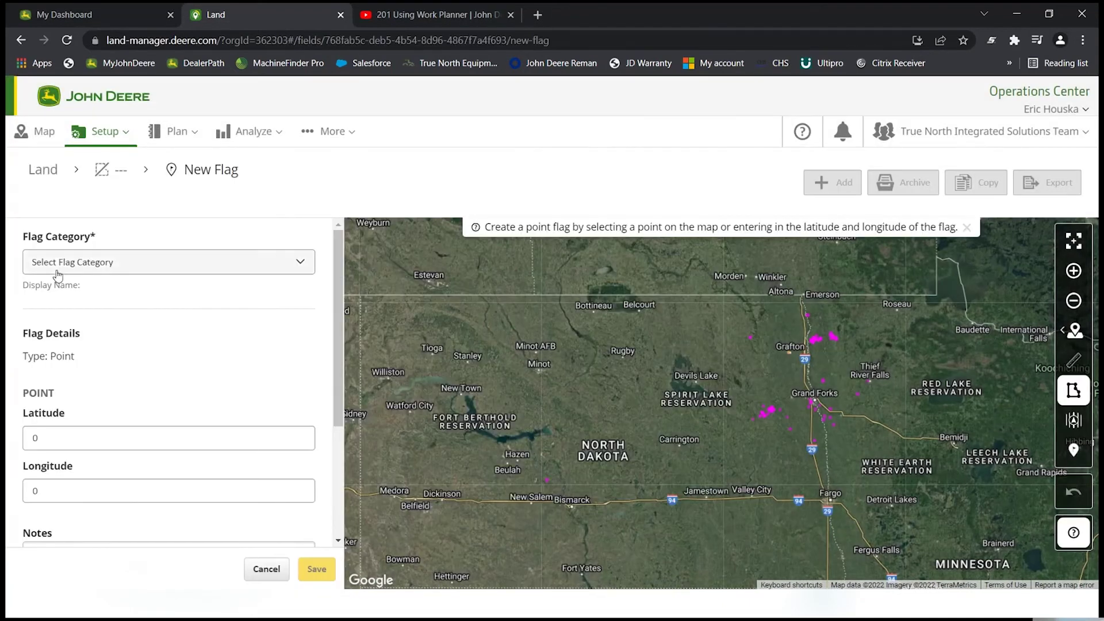
Place the point flag on the larger white-roofed building beside Highway 59 in Mahnomen, at the west end of its roof
scroll(898, 373, "up", 1)
scroll(755, 291, "up", 3)
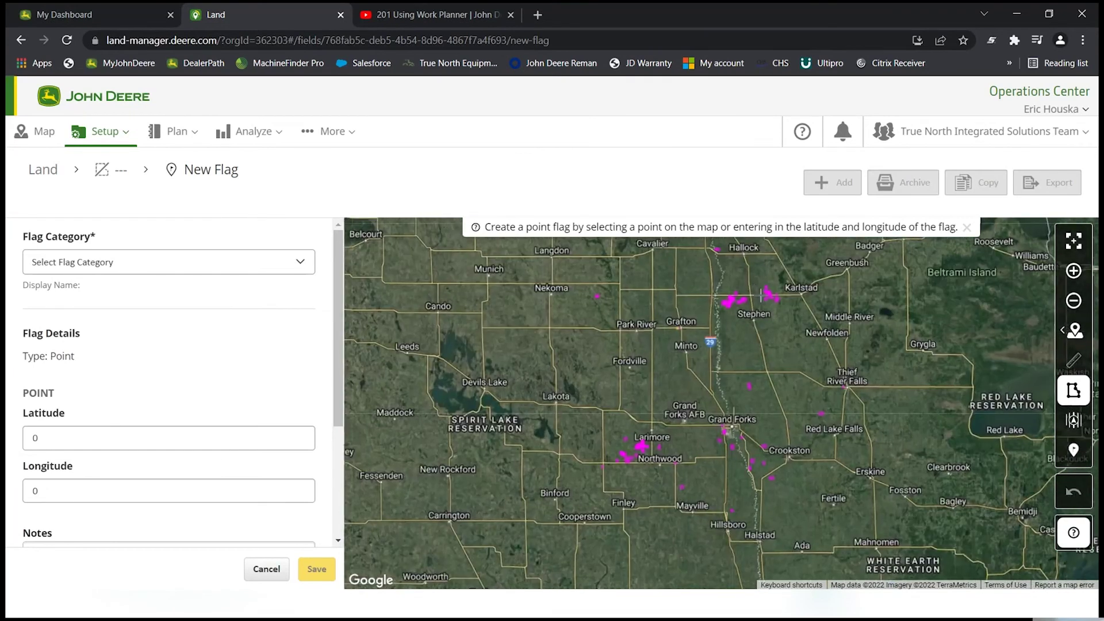
scroll(741, 380, "down", 3)
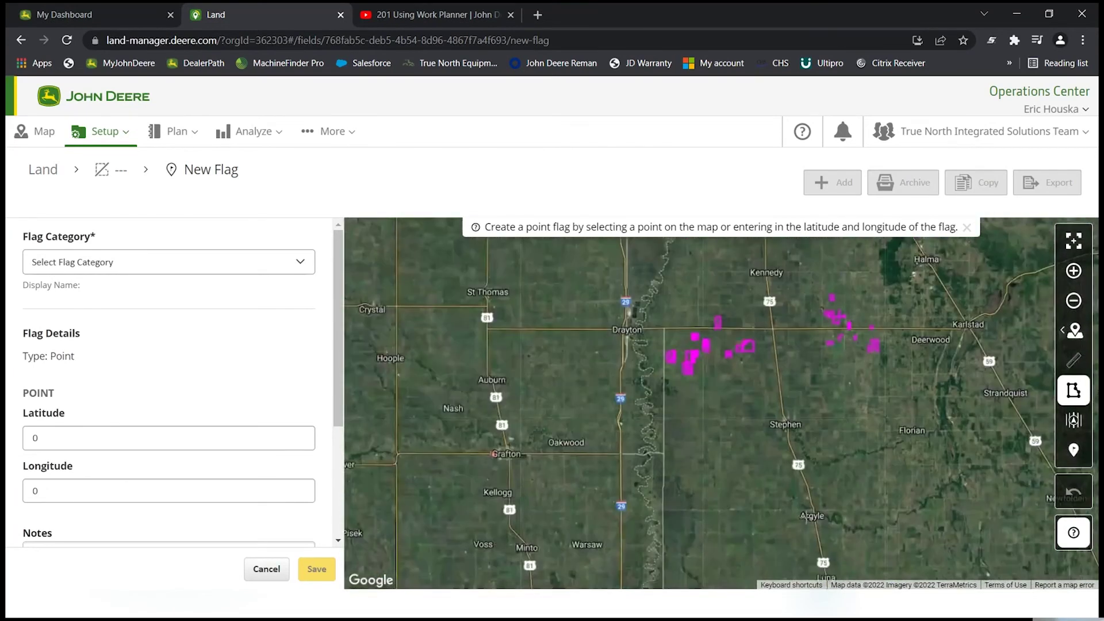
scroll(680, 364, "down", 1)
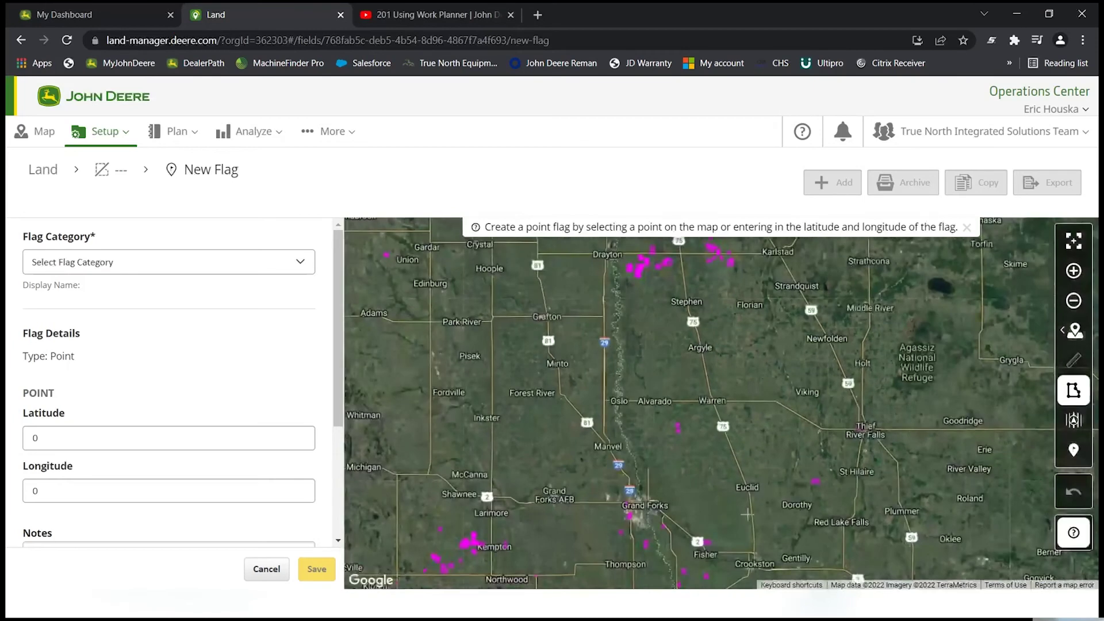
left_click_drag(659, 434, 626, 340)
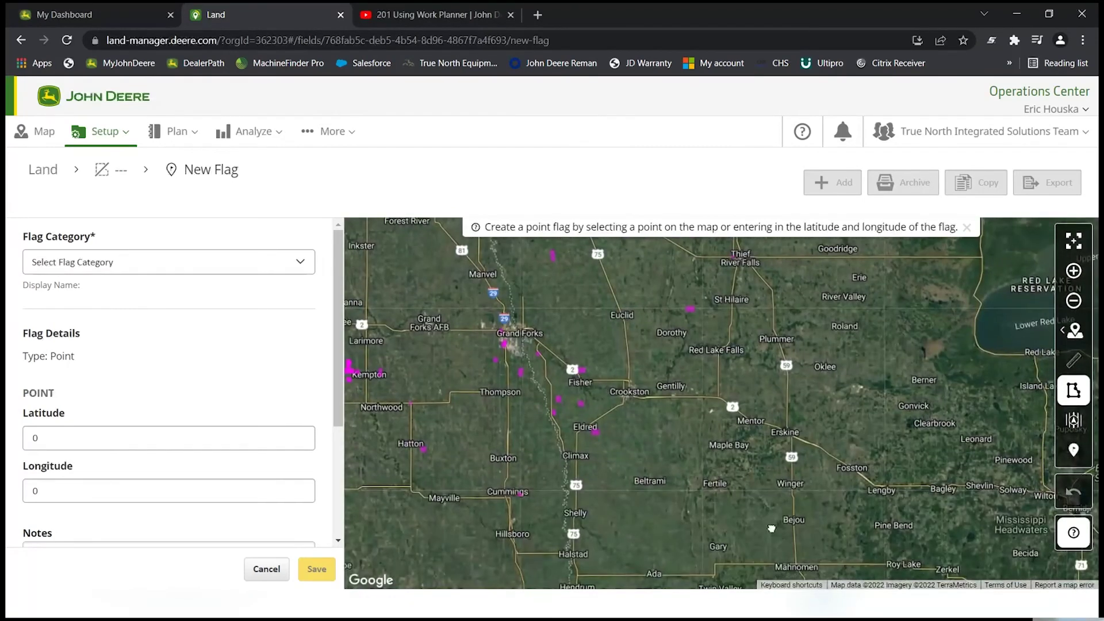
left_click_drag(779, 532, 554, 430)
scroll(554, 429, "up", 2)
scroll(656, 403, "up", 2)
left_click_drag(684, 494, 656, 361)
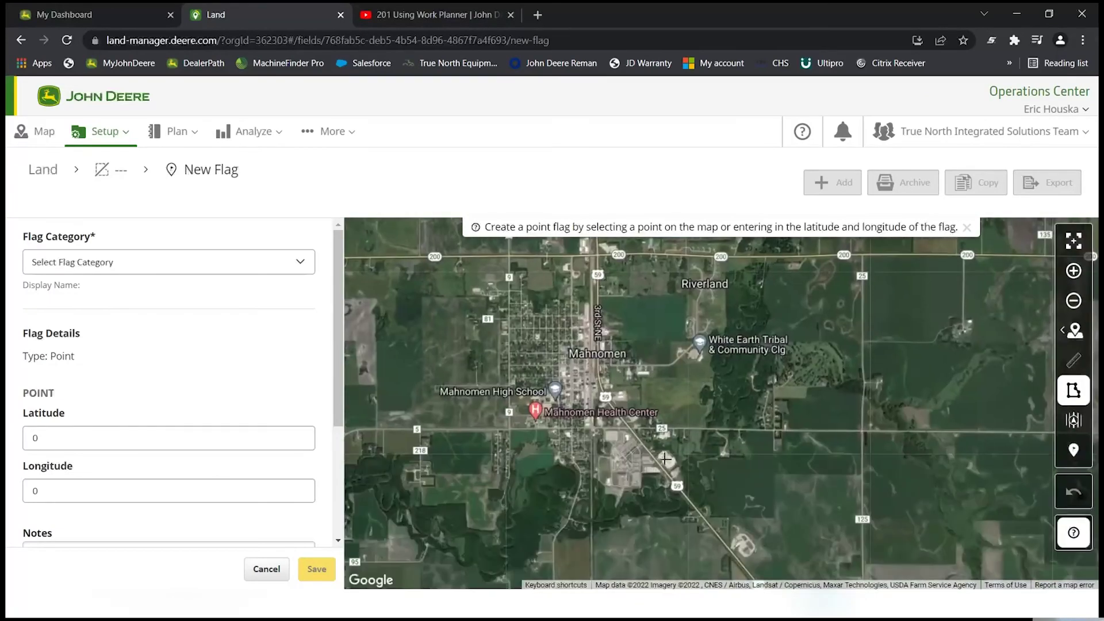
scroll(666, 459, "up", 1)
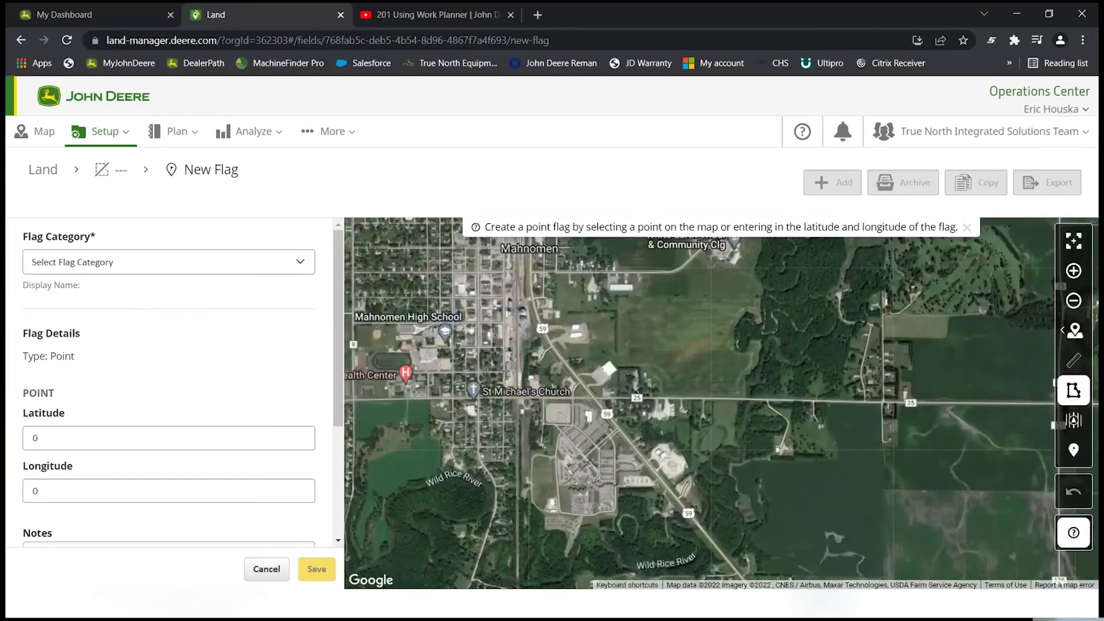
scroll(541, 352, "up", 3)
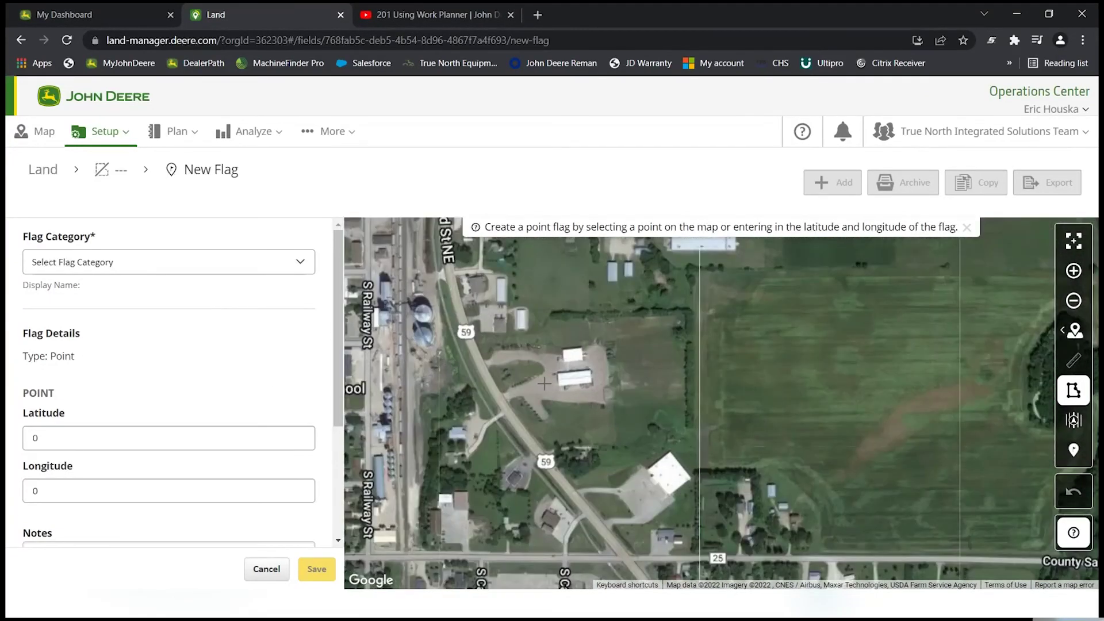
scroll(575, 397, "up", 1)
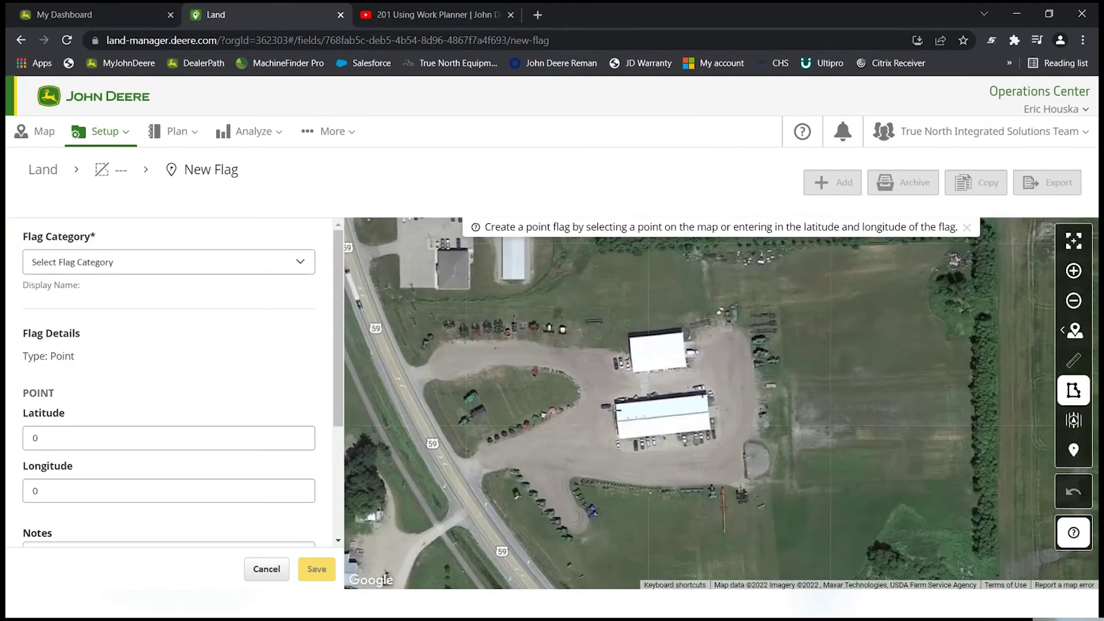
left_click(621, 414)
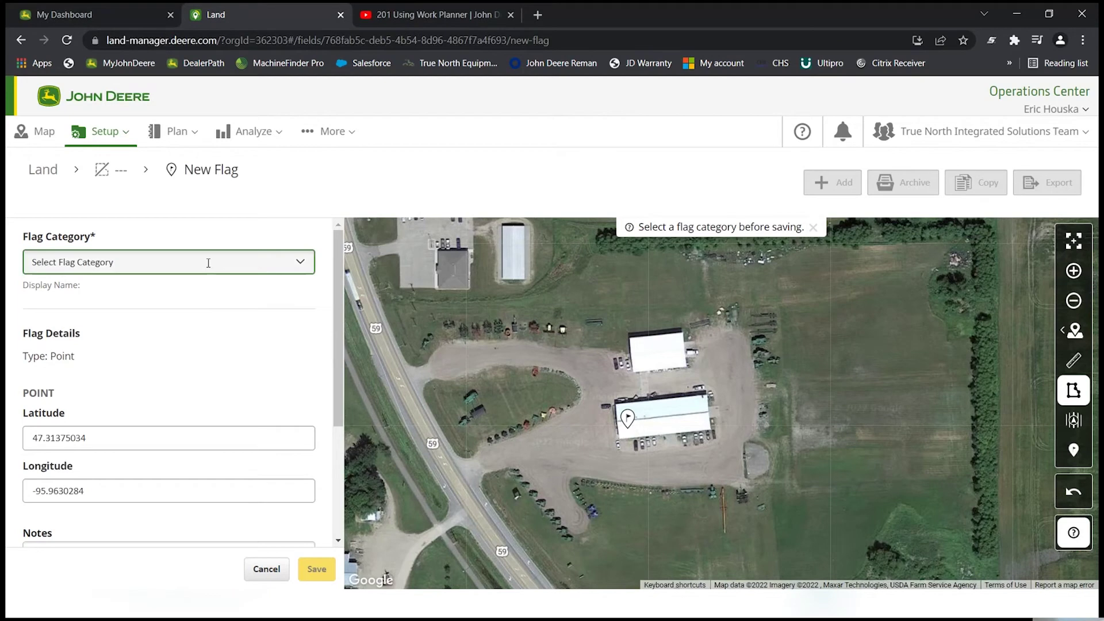
Set the new flag's category to Weeds
left_click(303, 264)
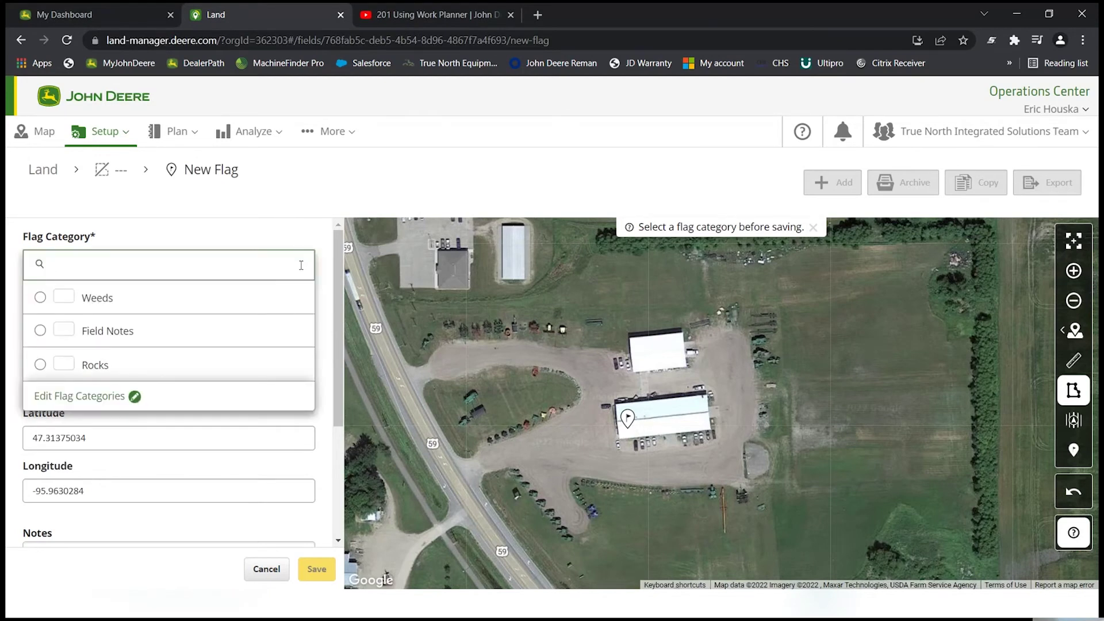
scroll(284, 317, "down", 3)
scroll(281, 313, "up", 3)
left_click(45, 301)
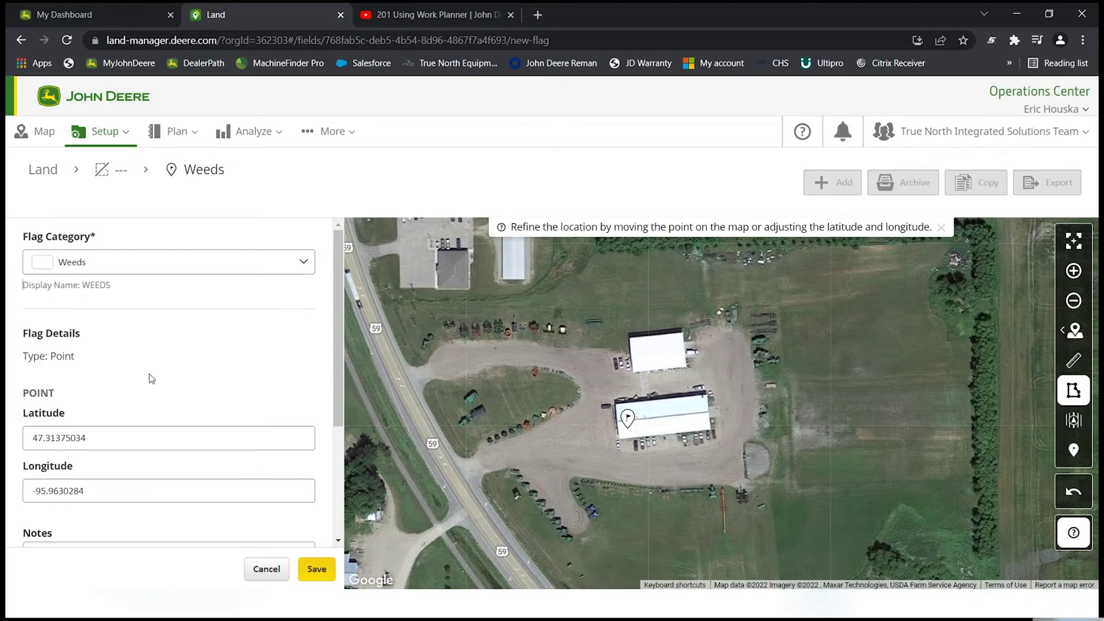
Add the note "Round up" to the Weeds flag and save the flag
scroll(152, 379, "down", 1)
scroll(151, 374, "down", 1)
left_click(106, 433)
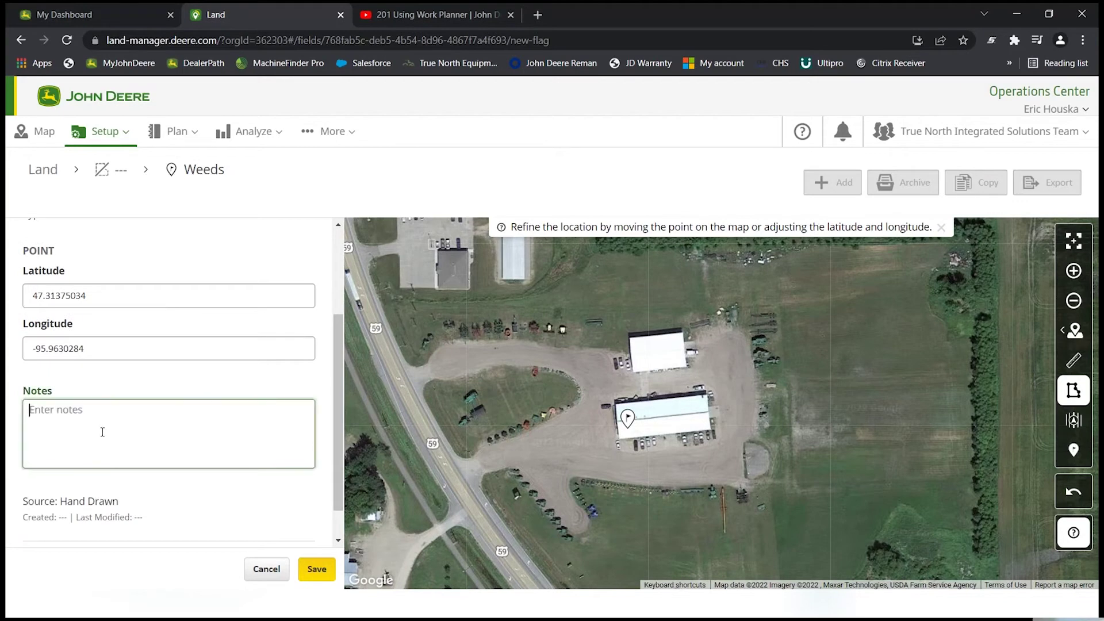
type("Round up")
left_click(307, 568)
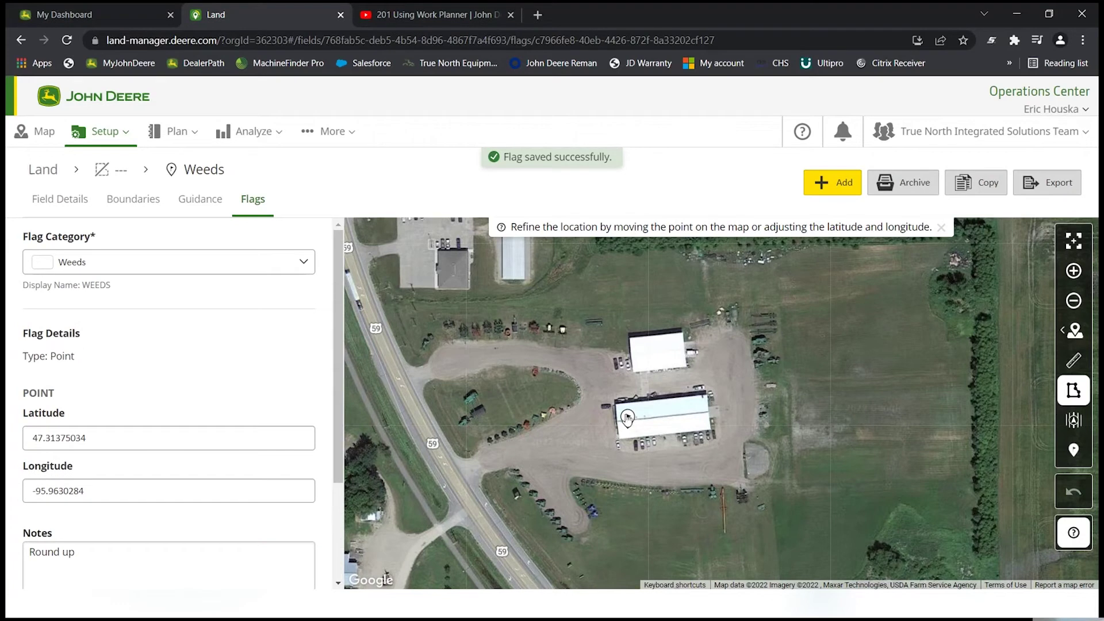
scroll(621, 418, "up", 2)
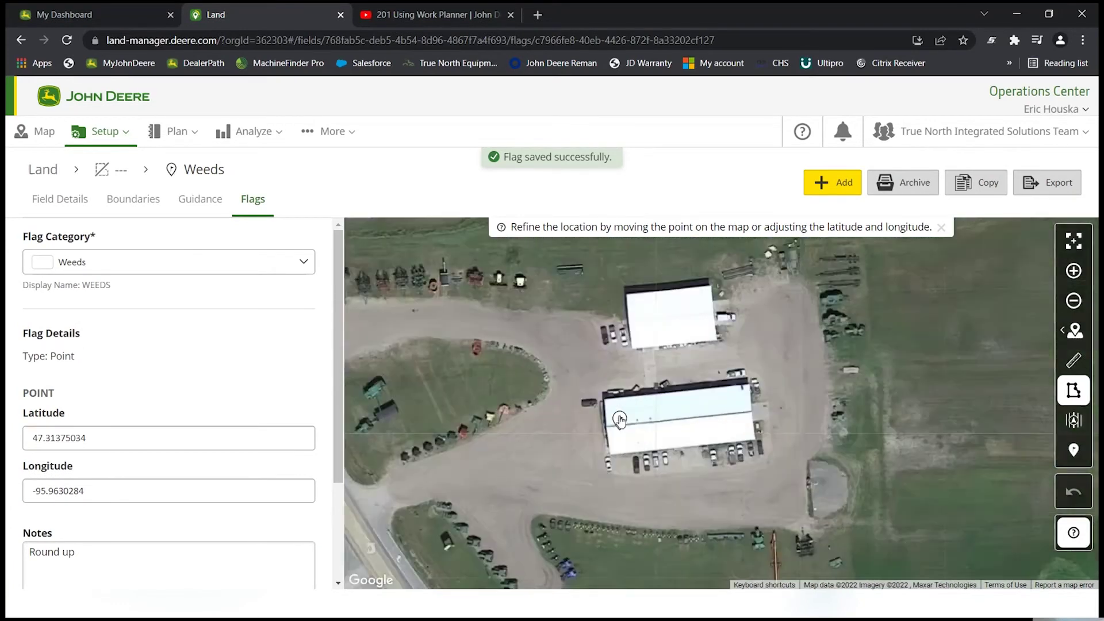
scroll(622, 418, "down", 3)
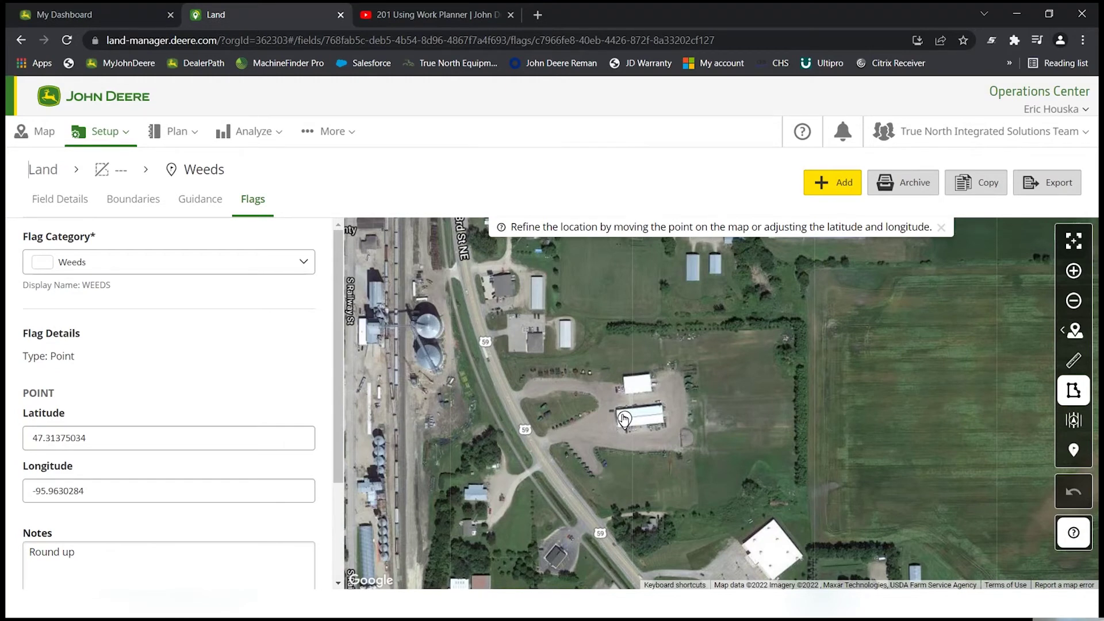
scroll(593, 469, "down", 1)
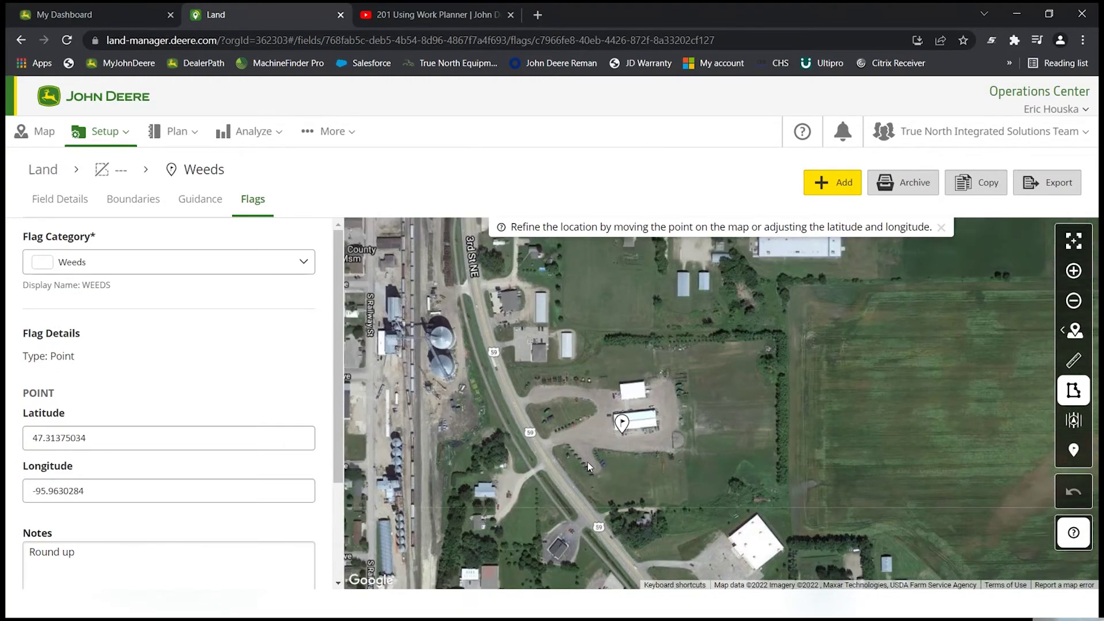
scroll(120, 426, "down", 3)
scroll(133, 420, "up", 3)
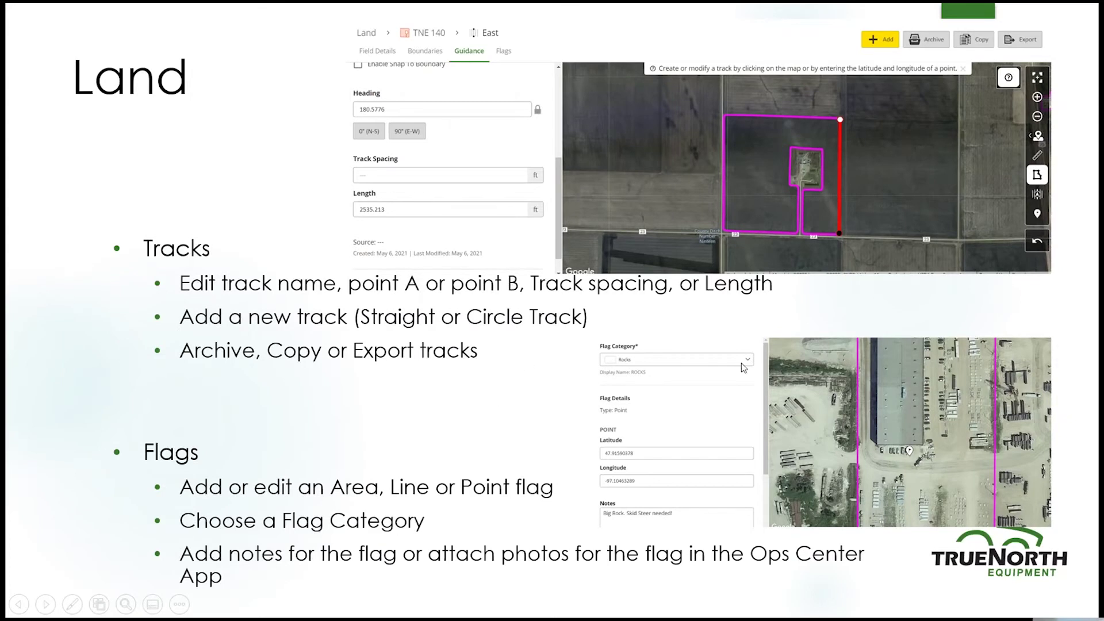
left_click(829, 339)
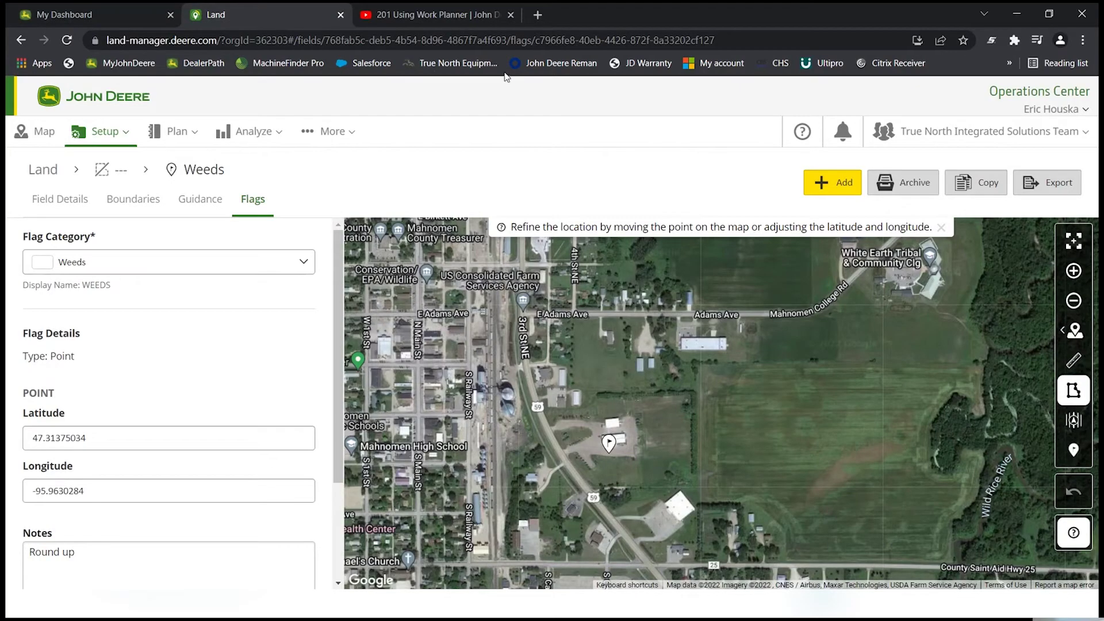
Switch to the YouTube video "201 Using Work Planner" and play it in full screen
left_click(465, 16)
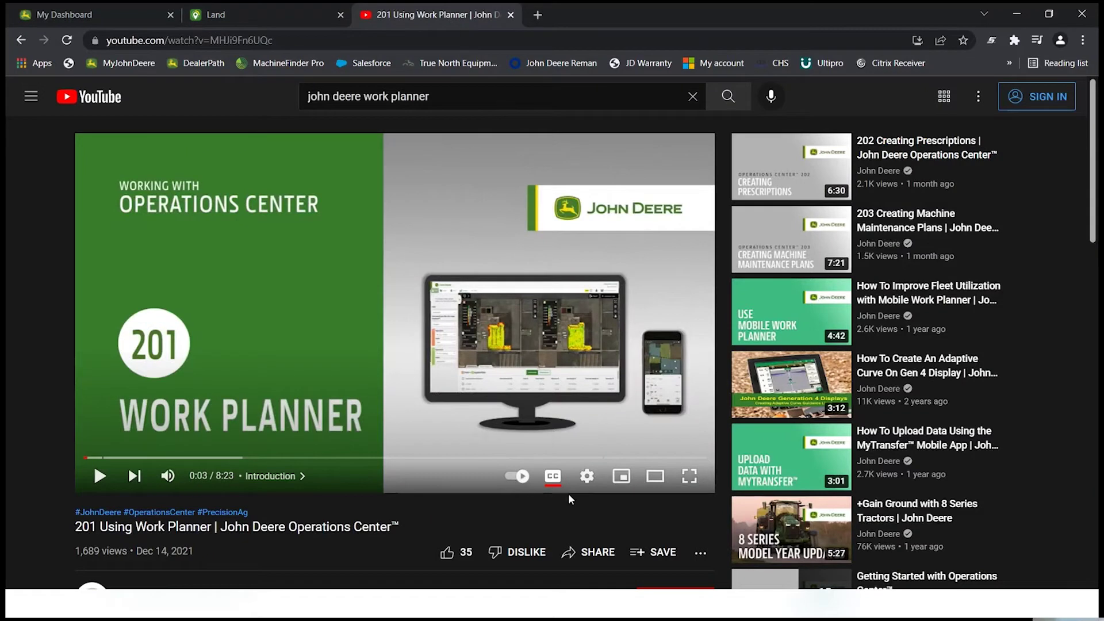
left_click(689, 477)
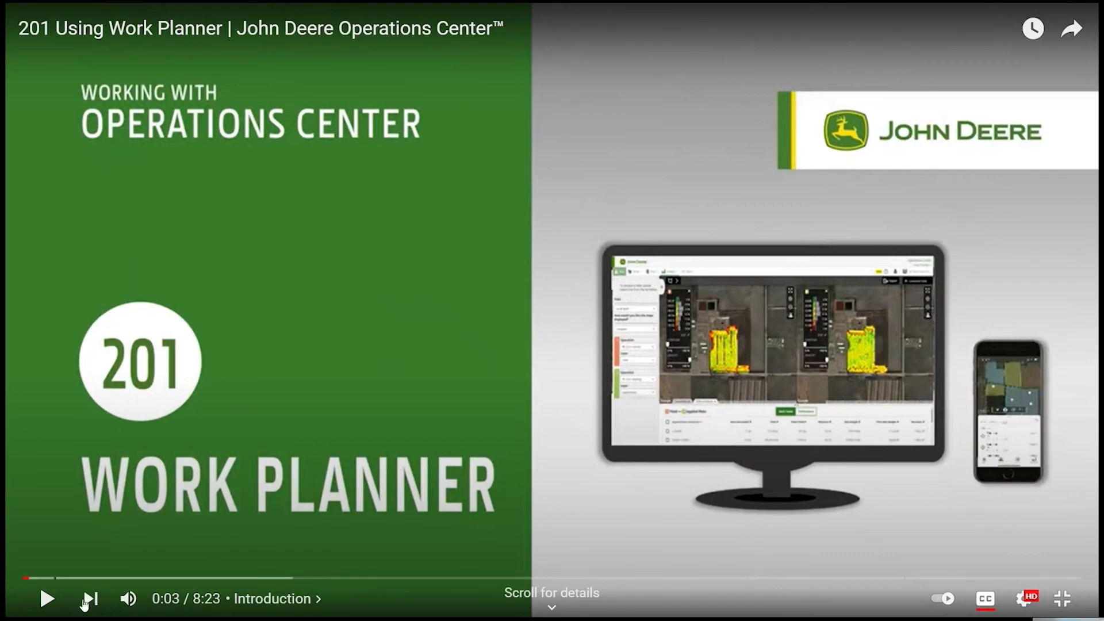
left_click(48, 600)
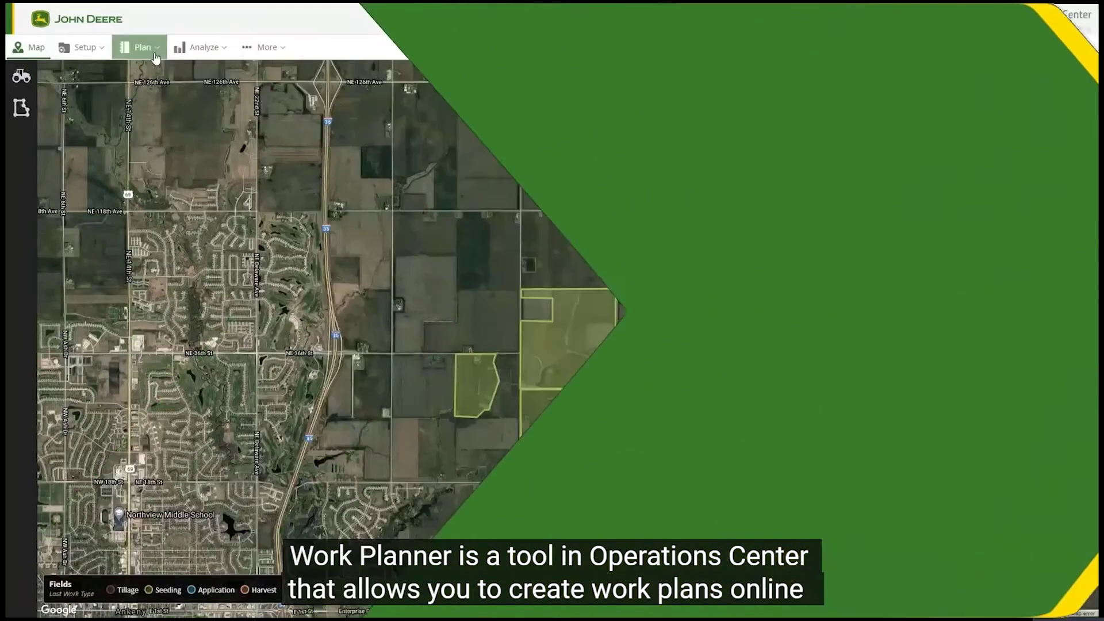
Open Work Planner and view the work details of the planned North Field planting in the display's Work List
left_click(139, 47)
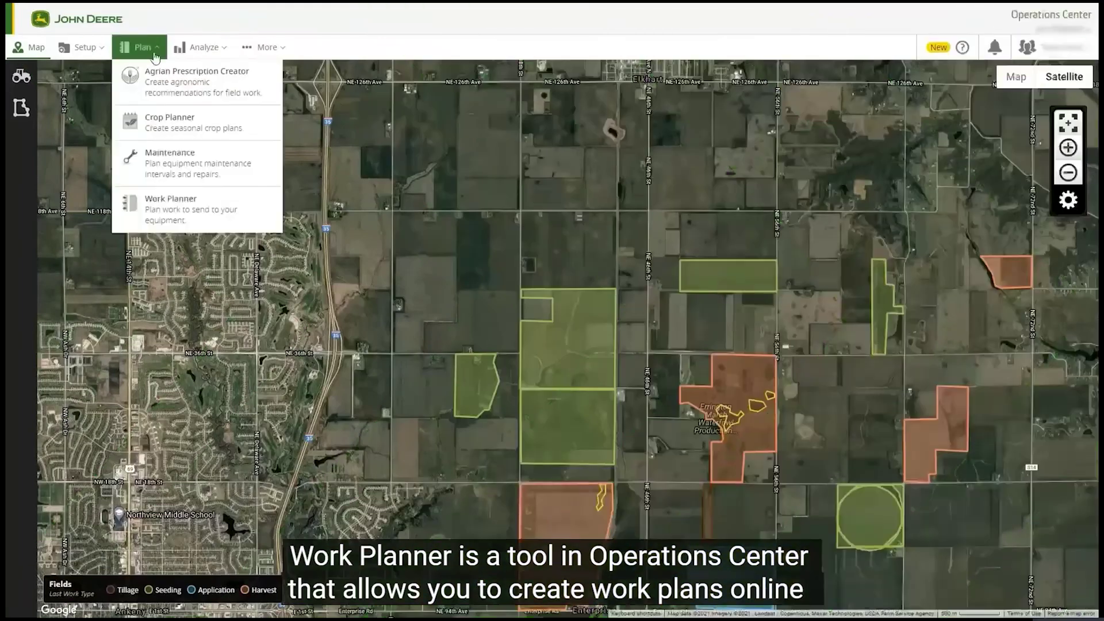
left_click(180, 219)
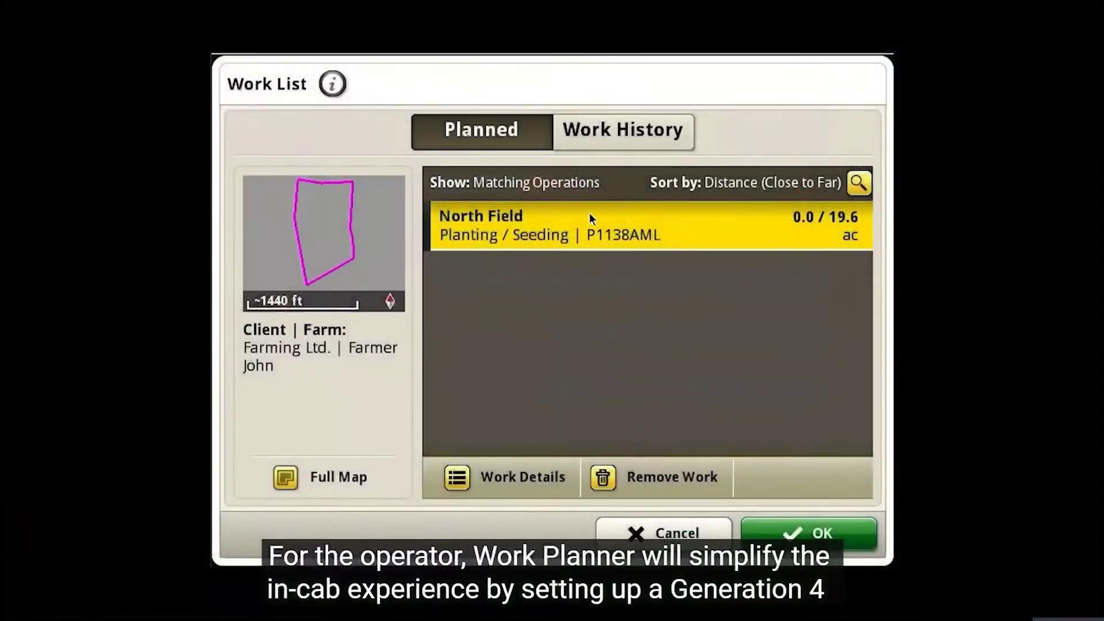
left_click(515, 477)
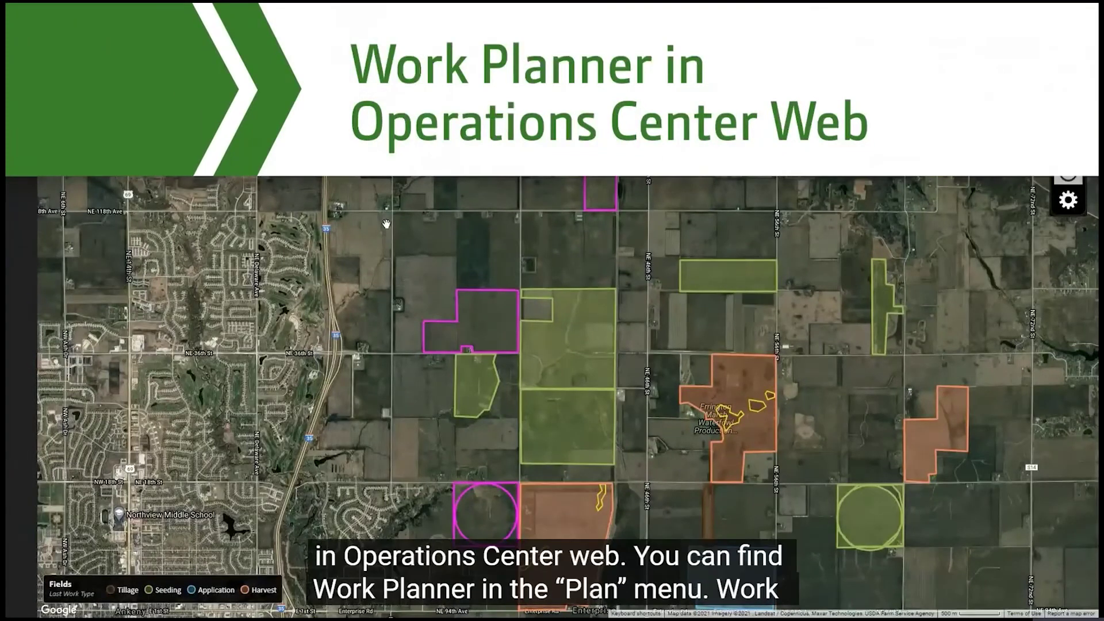
Open Work Planner from the Operations Center map and show the seeding plans for 2022
left_click(141, 57)
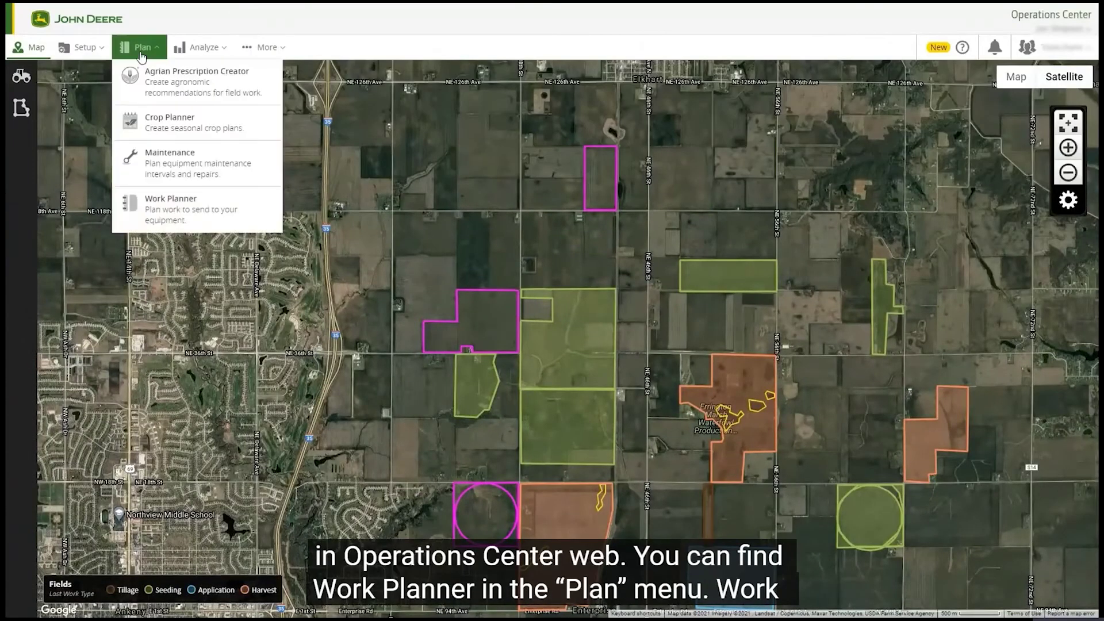
left_click(155, 223)
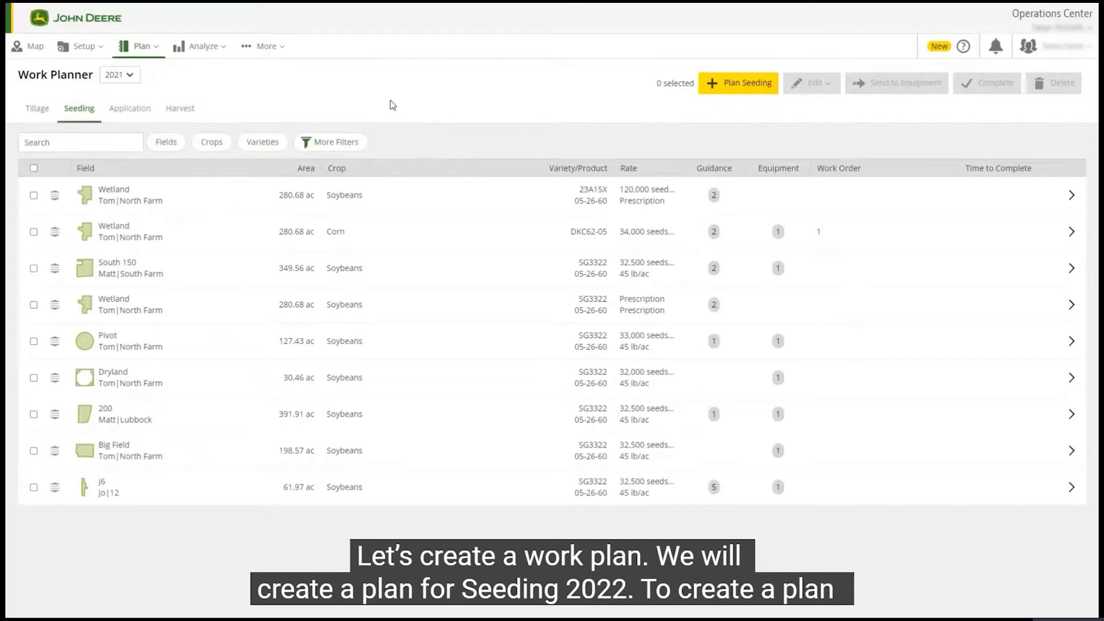
left_click(124, 75)
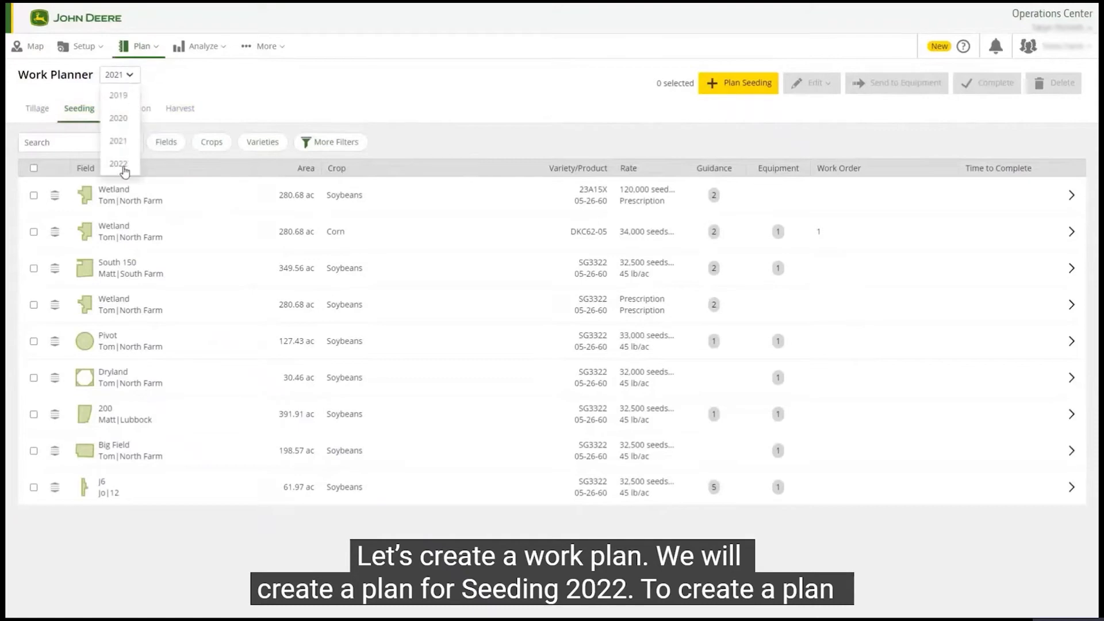
left_click(125, 165)
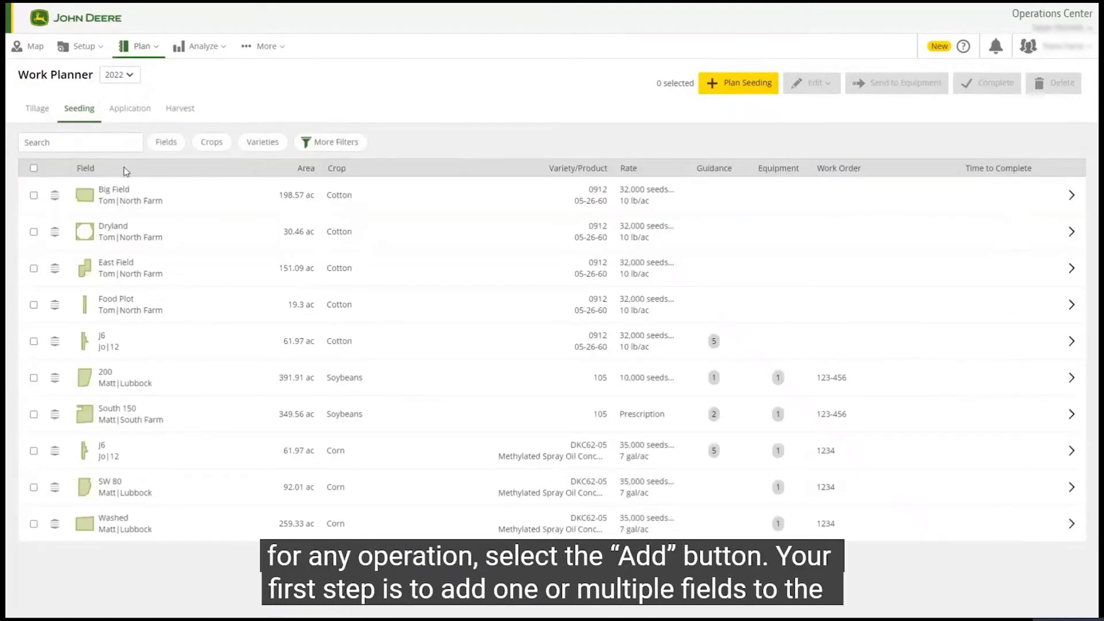
Start a new seeding plan for 2022 and filter the field list by the crop Corn (2021)
left_click(729, 86)
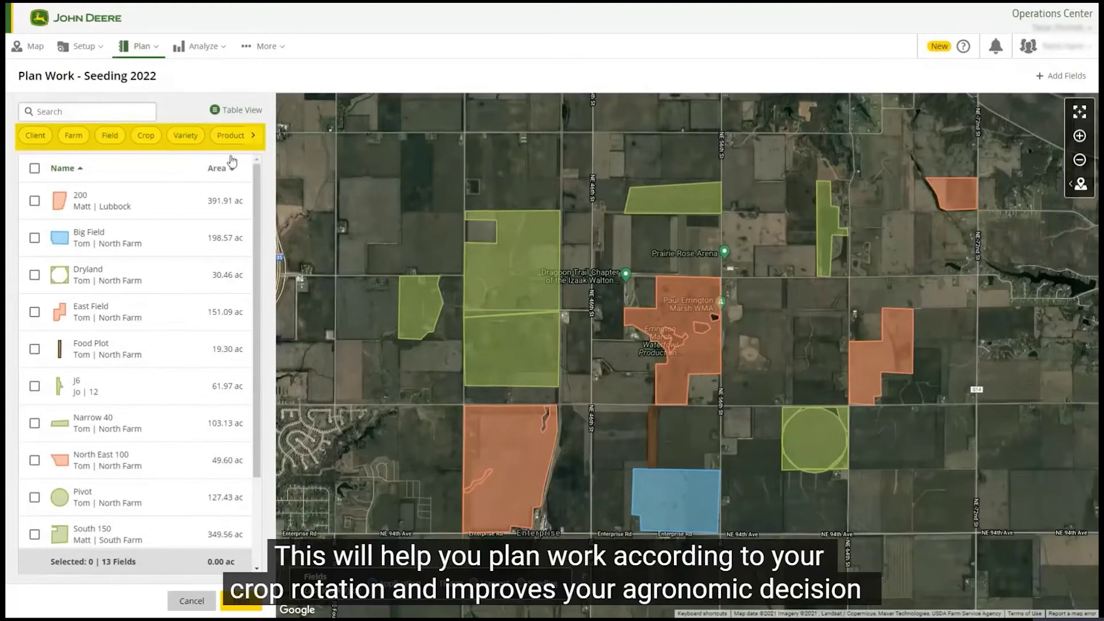
left_click(147, 136)
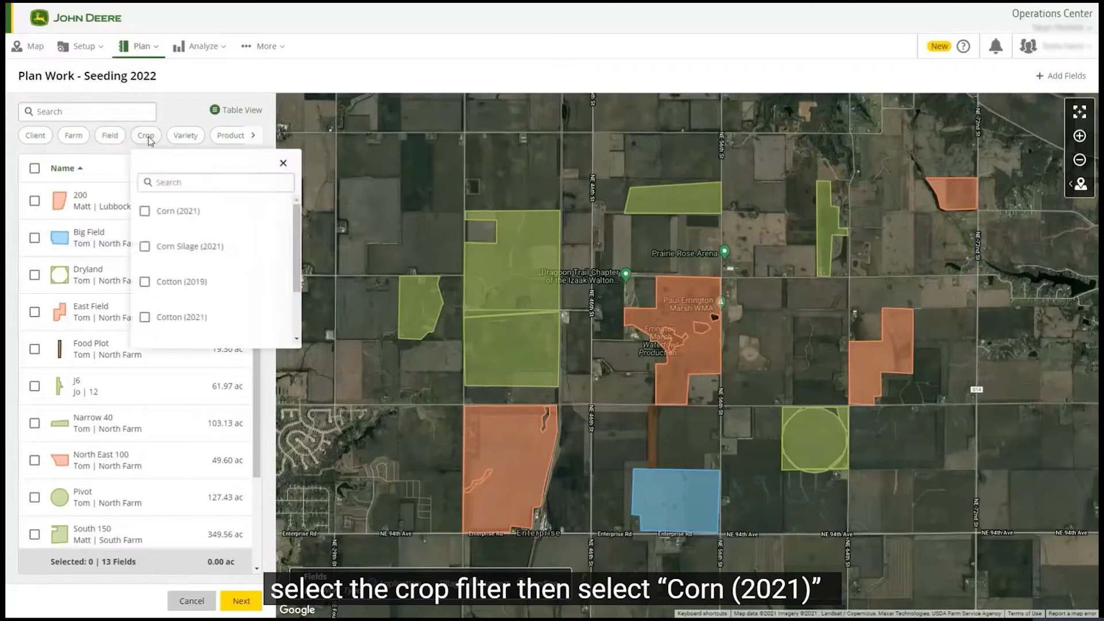
left_click(145, 212)
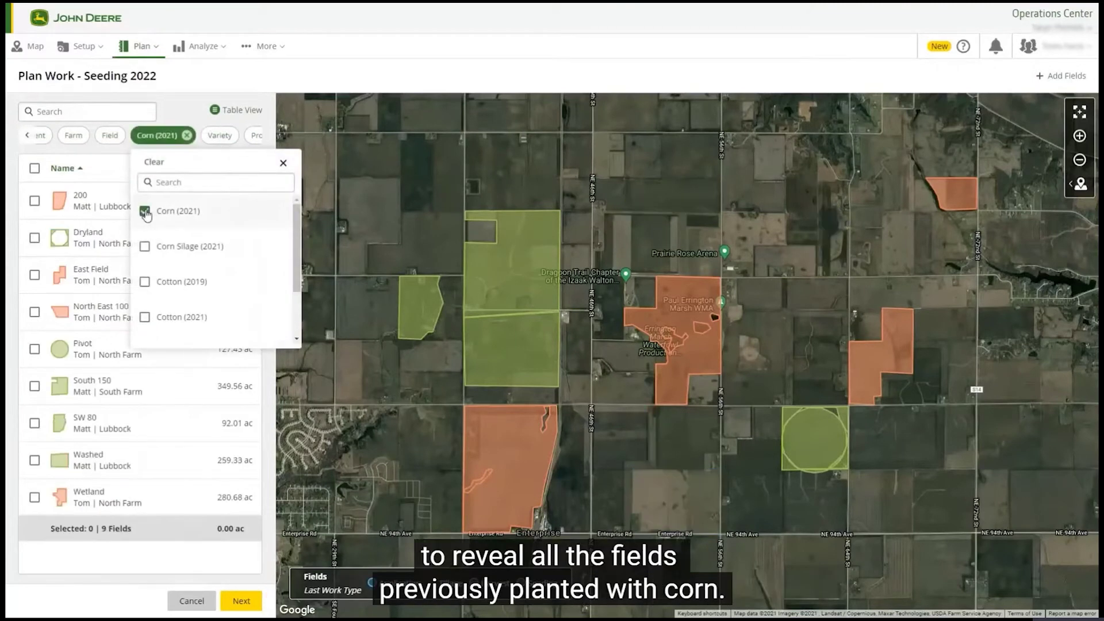
left_click(284, 163)
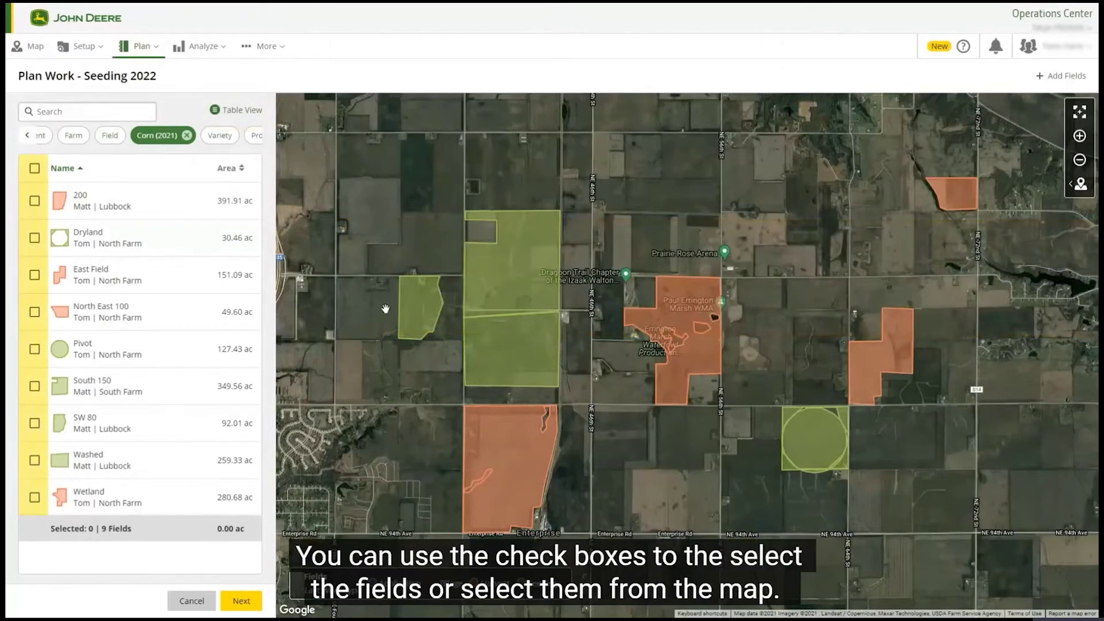
Select the fields 200 and South 150 on the map for the seeding plan and continue to its details
left_click(500, 457)
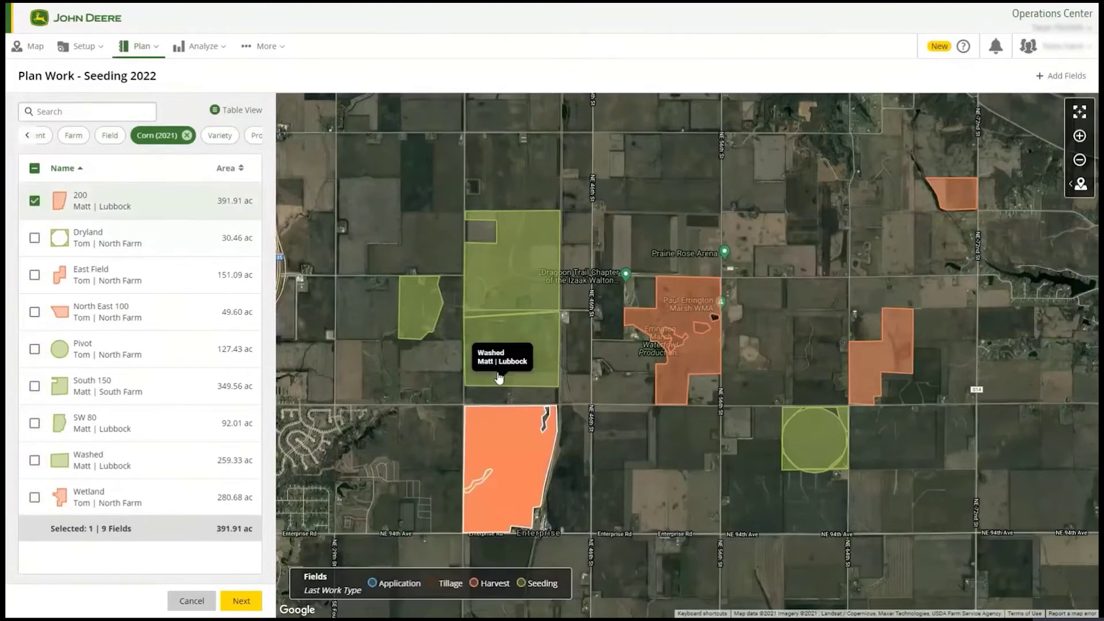
left_click(500, 296)
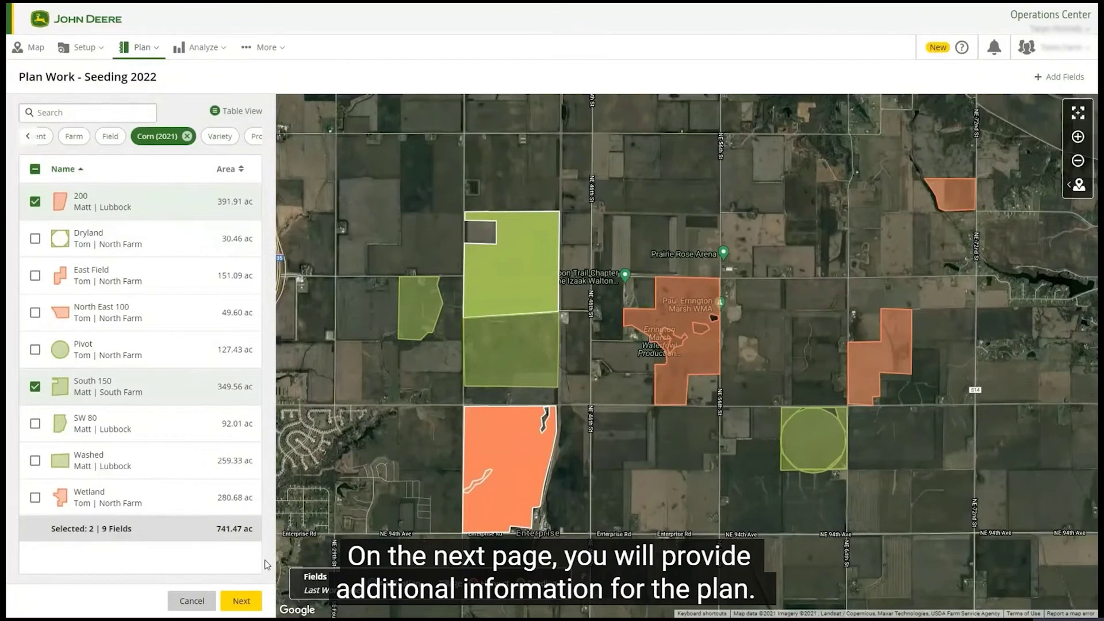
left_click(242, 601)
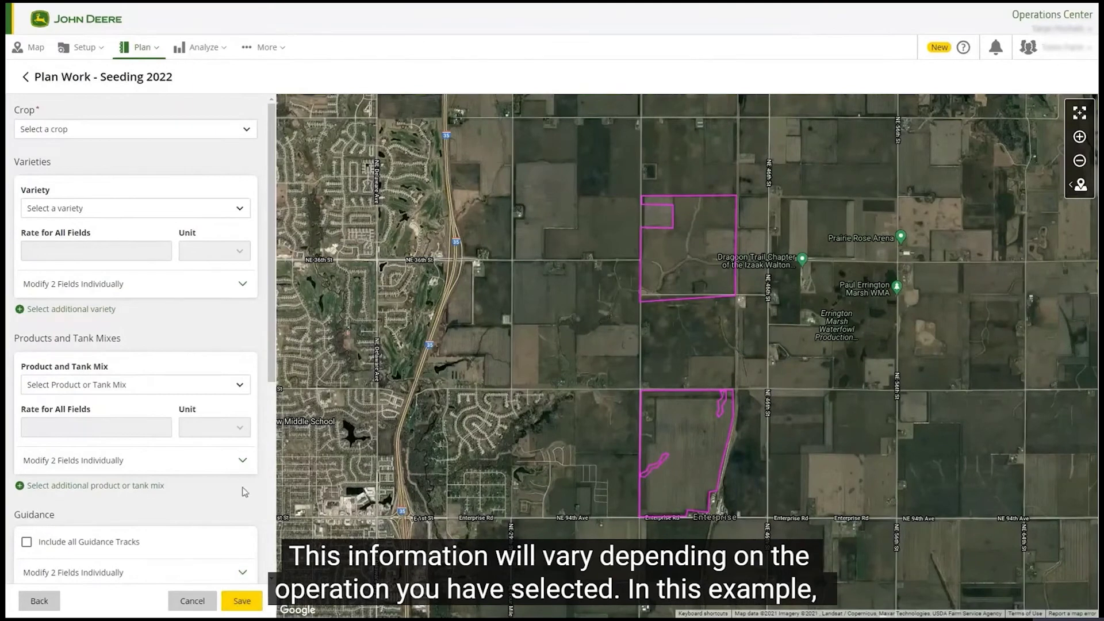
Set the seeding plan's crop to Soybeans and choose 105 as its variety
left_click(218, 141)
type("soy")
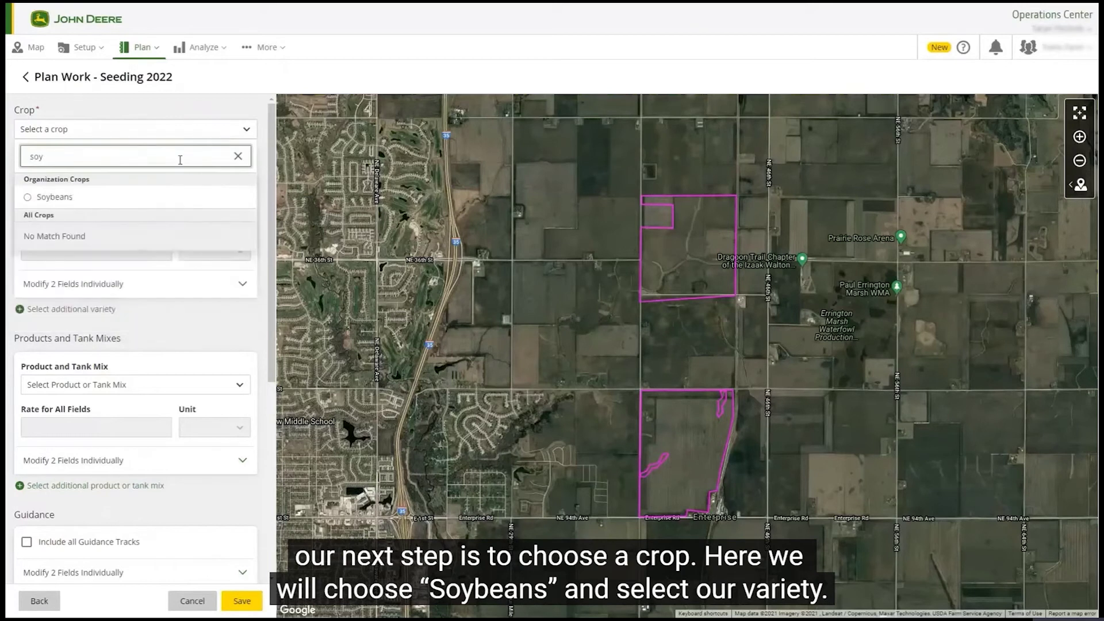
left_click(108, 197)
left_click(105, 213)
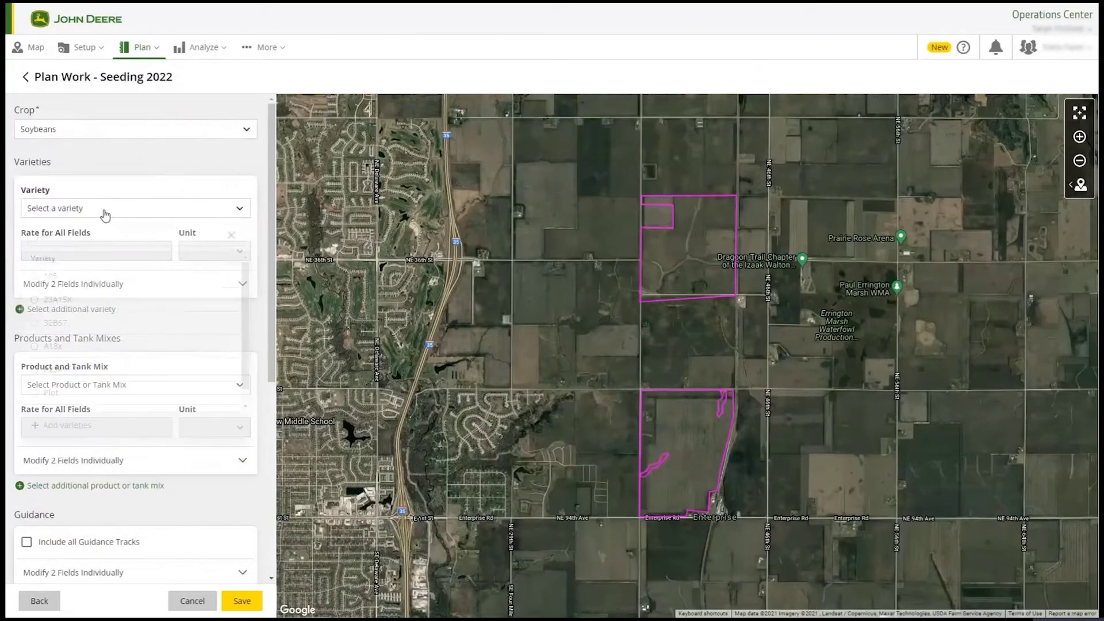
left_click(55, 284)
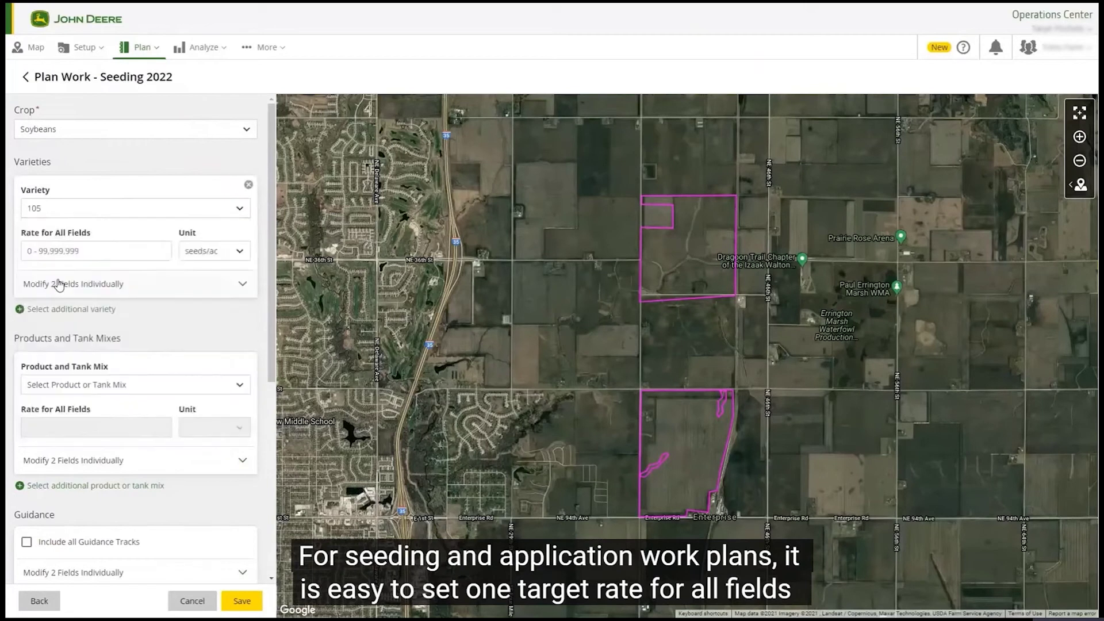
Set the variety's rate for all fields to 10,000 seeds/ac and assign the prescription South_150_RX.zip to field South 150
left_click(80, 253)
type("1,000")
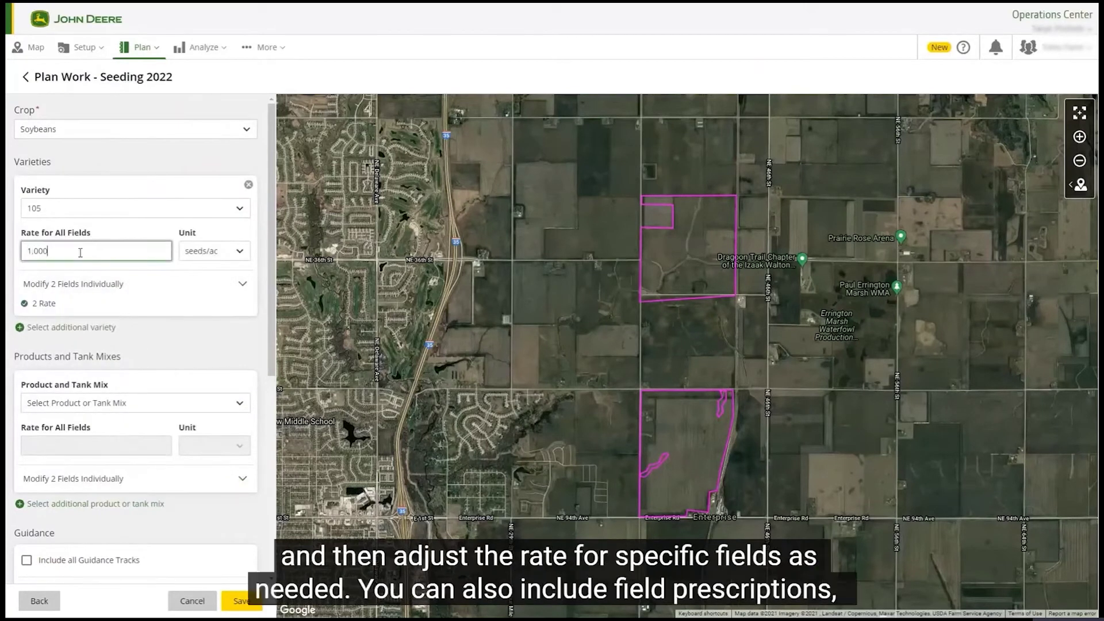
left_click(229, 294)
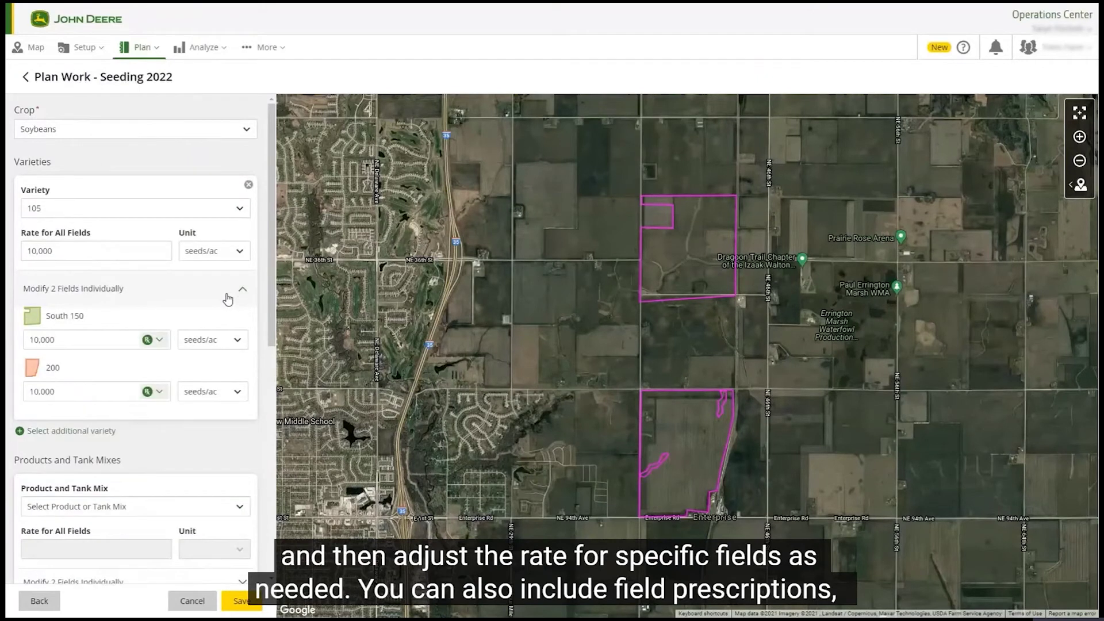
left_click(166, 345)
left_click(101, 406)
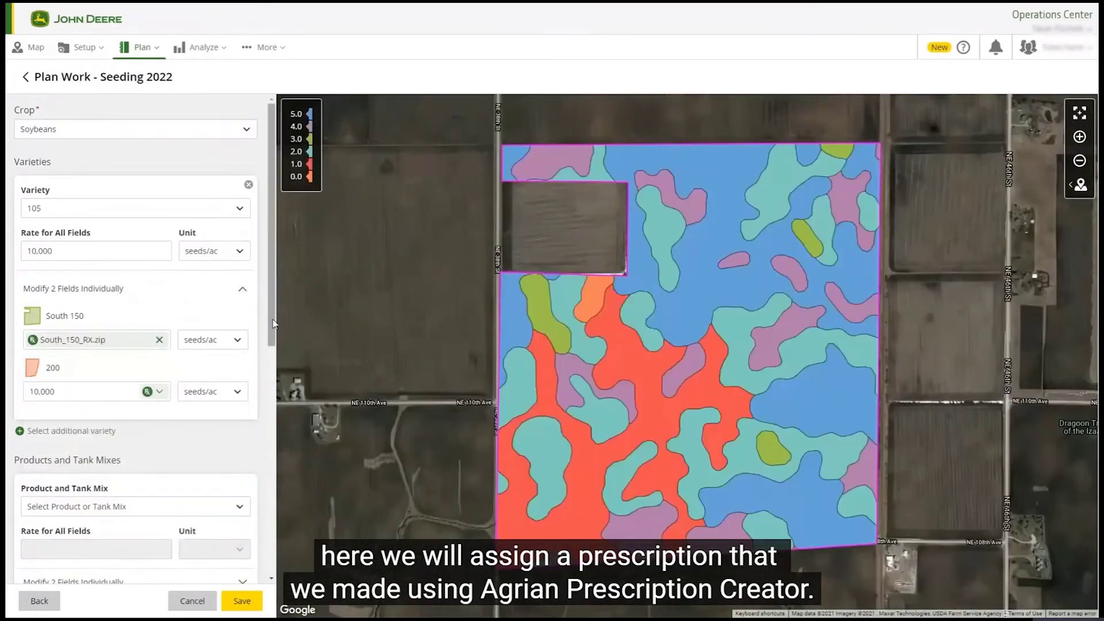
Assign Tractor 1 as the machine and Planter as the implement for the seeding plan
left_click_drag(271, 315, 278, 485)
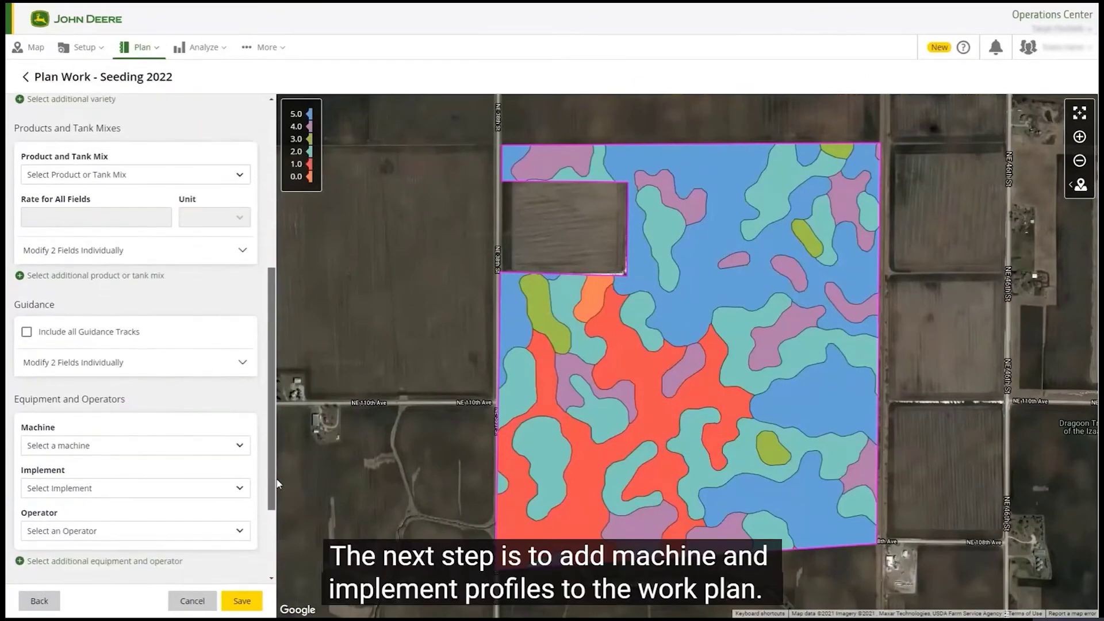
left_click(222, 452)
type("tra")
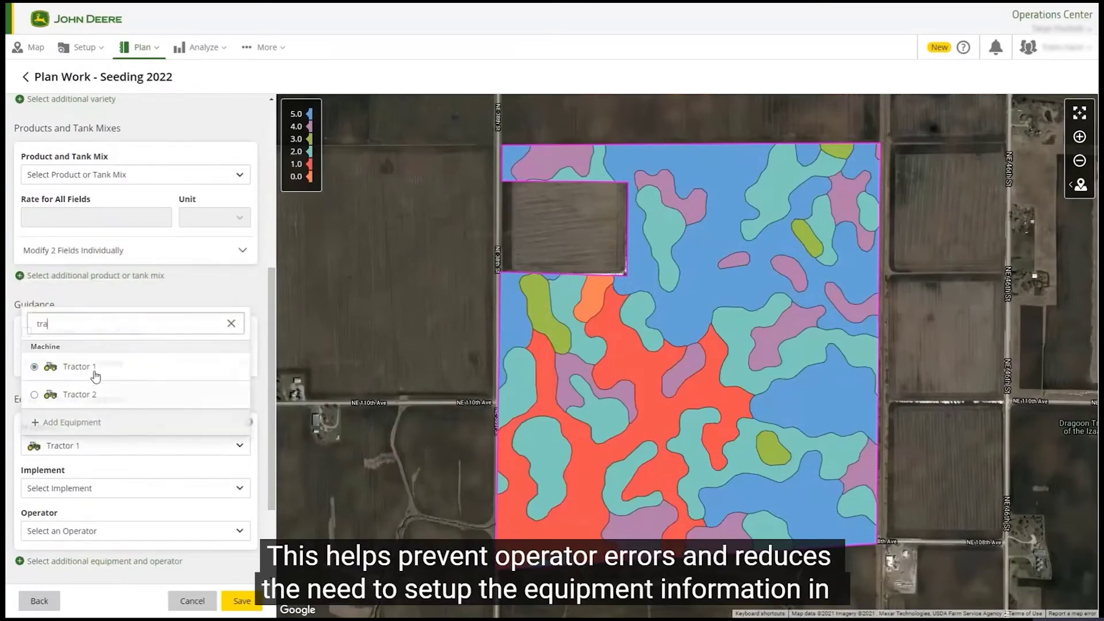
left_click(95, 373)
left_click(144, 486)
left_click(81, 430)
left_click(221, 506)
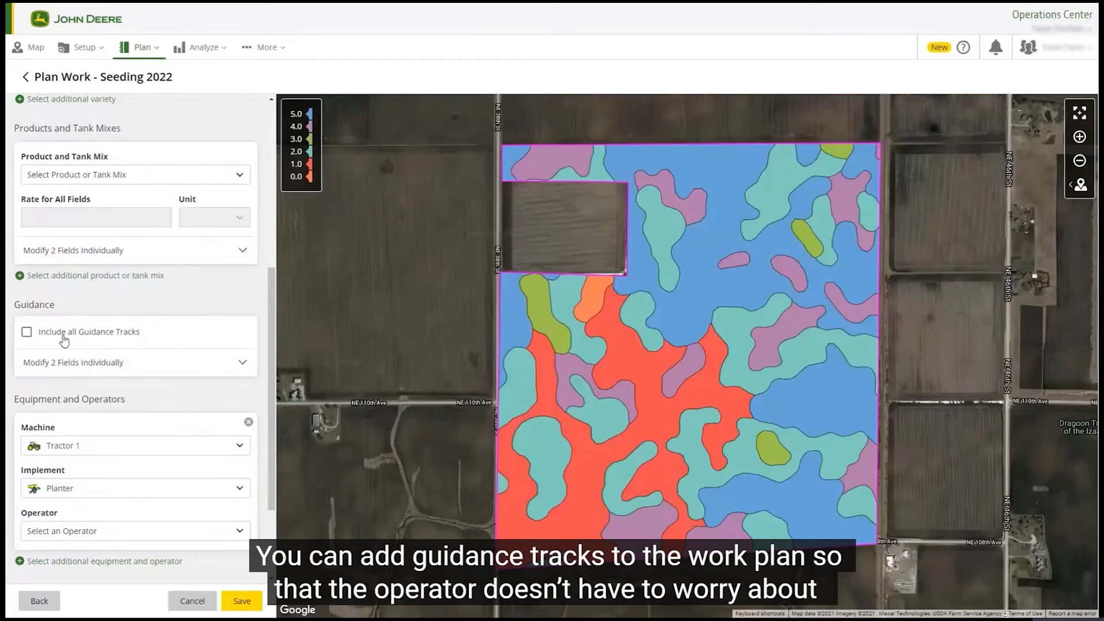
Include all guidance tracks for both fields in the plan and show the South 150 tracks on the map
left_click(95, 373)
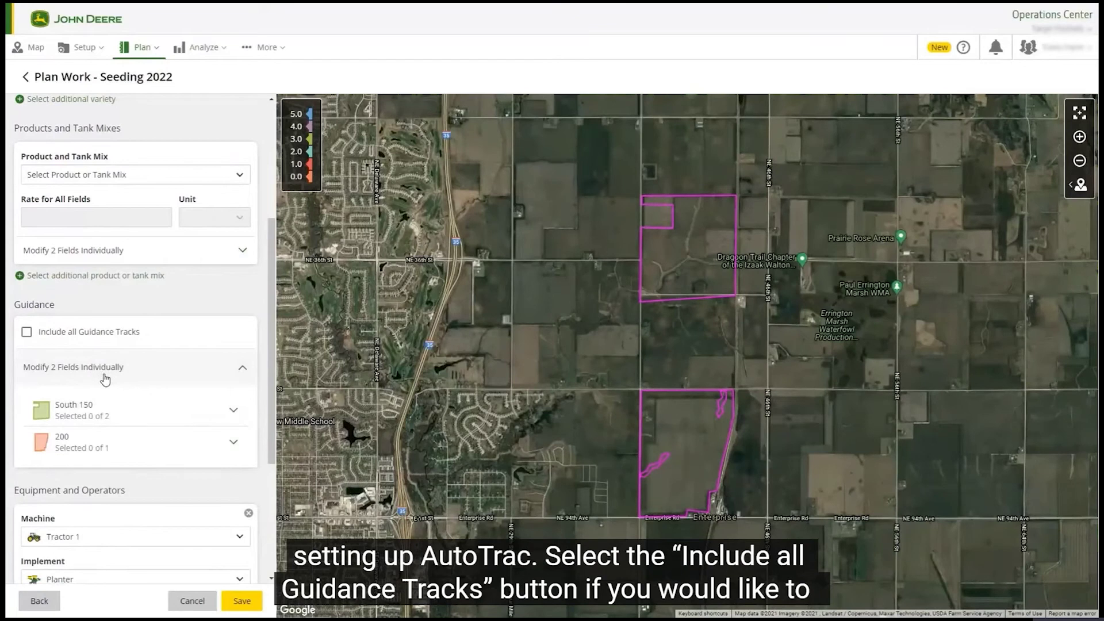
left_click(28, 334)
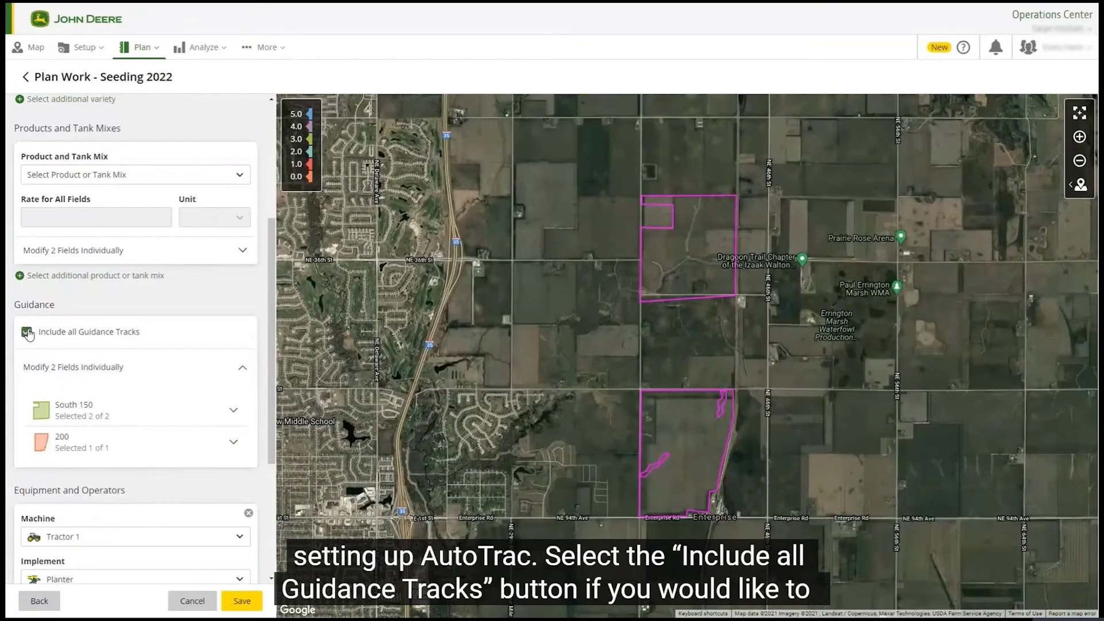
left_click(237, 412)
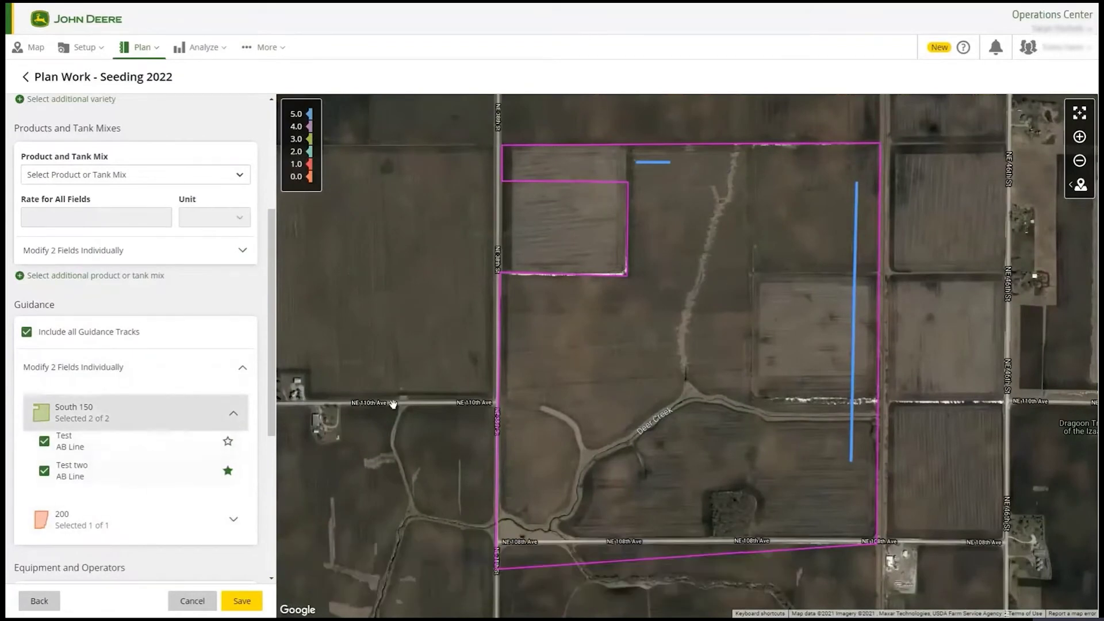
left_click_drag(659, 173, 660, 182)
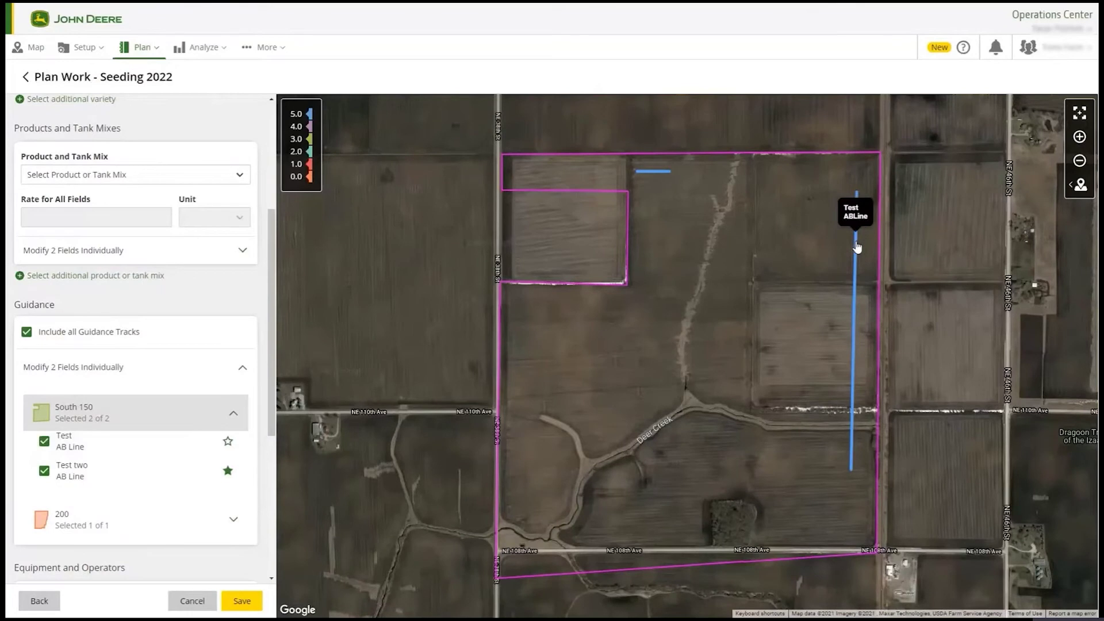
Assign an operator to the plan's Tractor 1 and Planter equipment
scroll(267, 374, "down", 4)
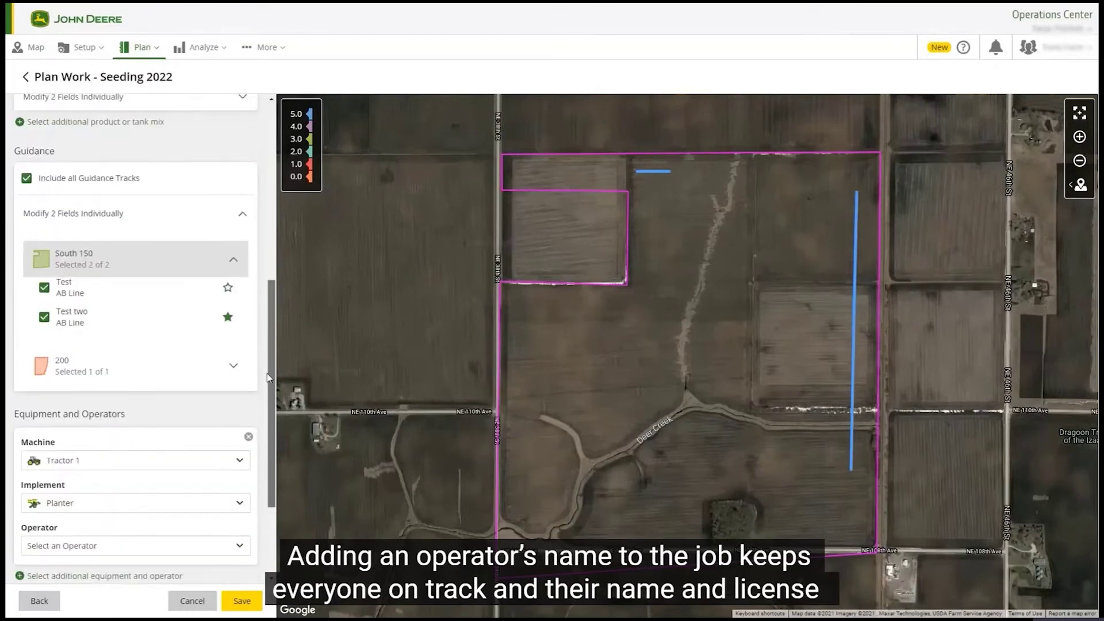
left_click(221, 473)
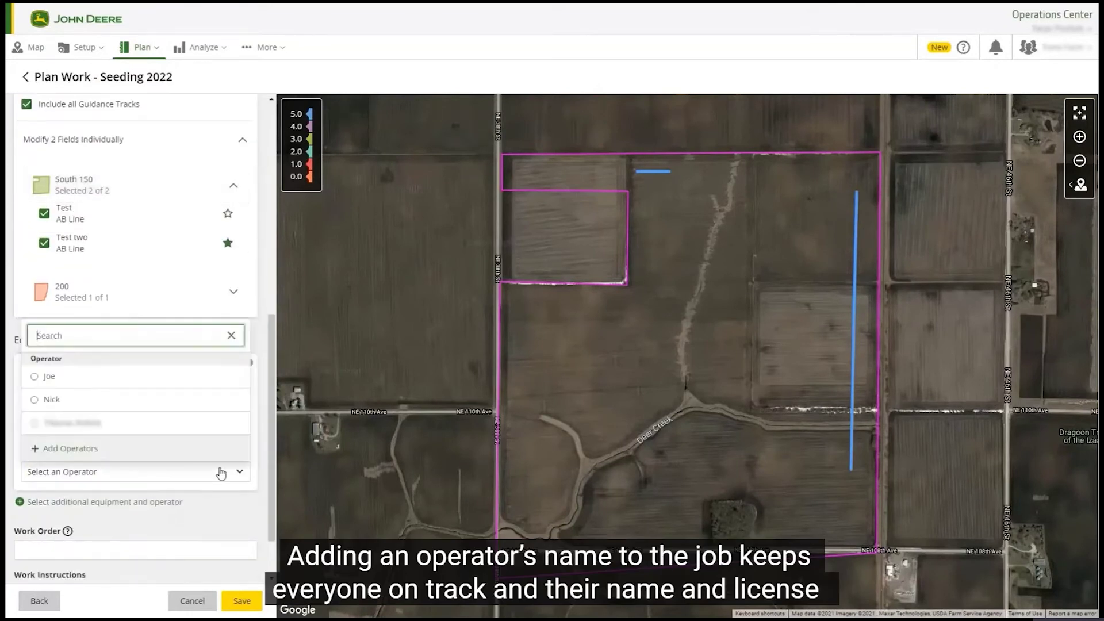
left_click(53, 402)
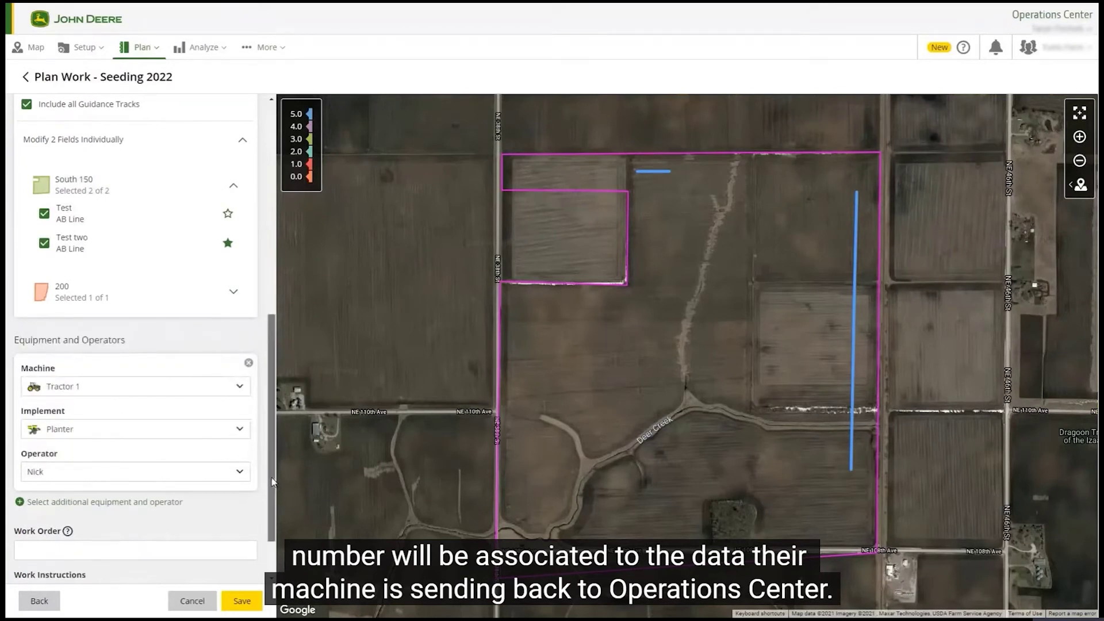
Enter the work order number and the work instructions "Look for rocks!", and save the seeding plan
left_click_drag(273, 482, 266, 515)
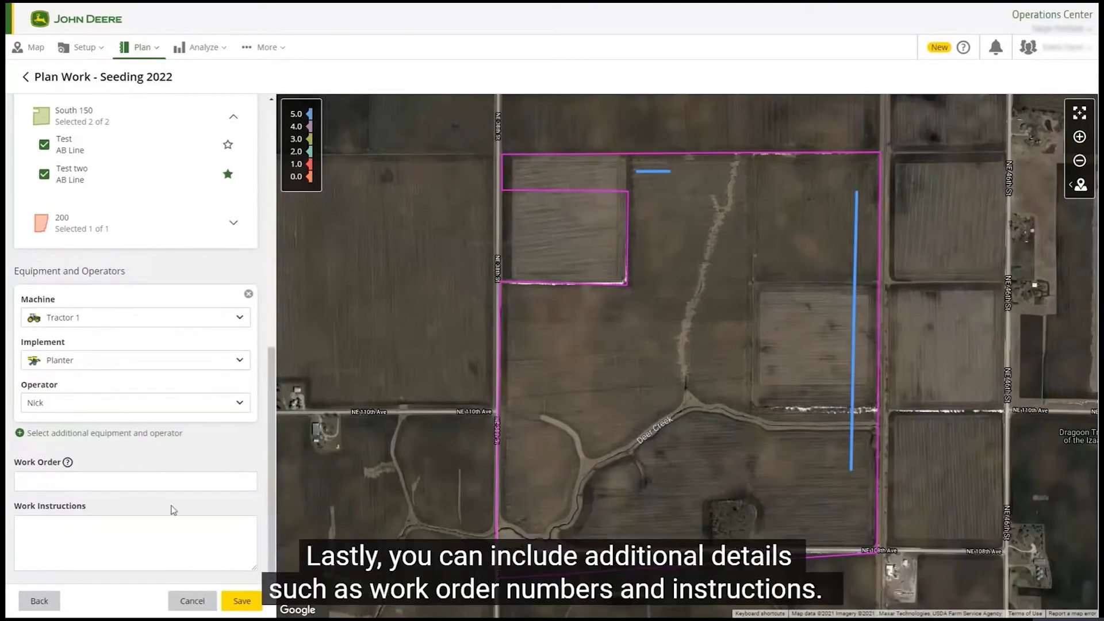
left_click(142, 482)
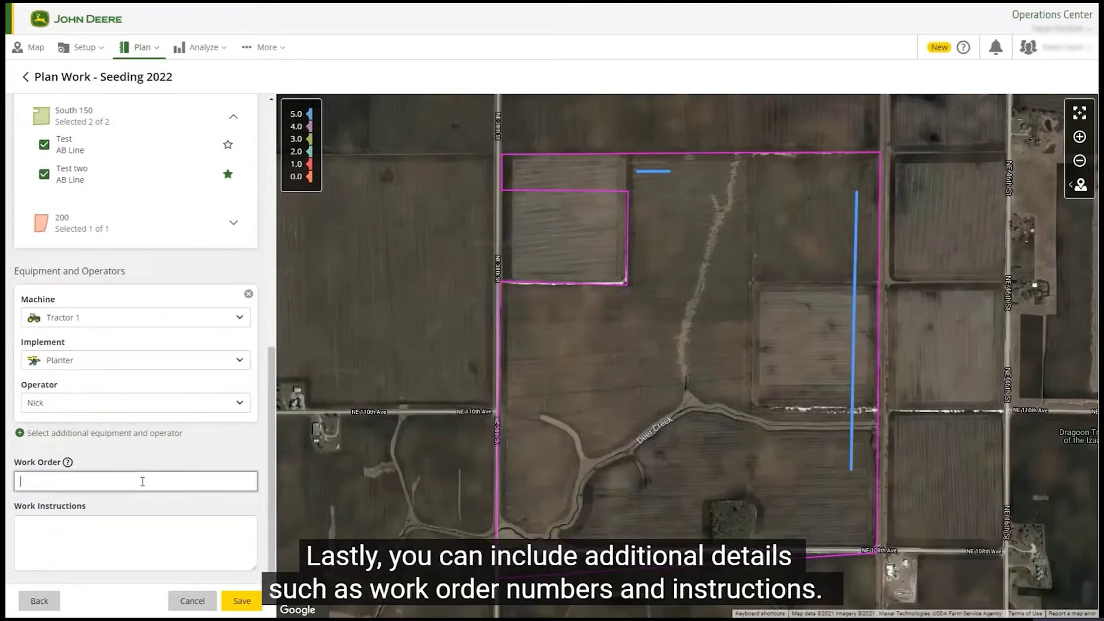
type("123-456")
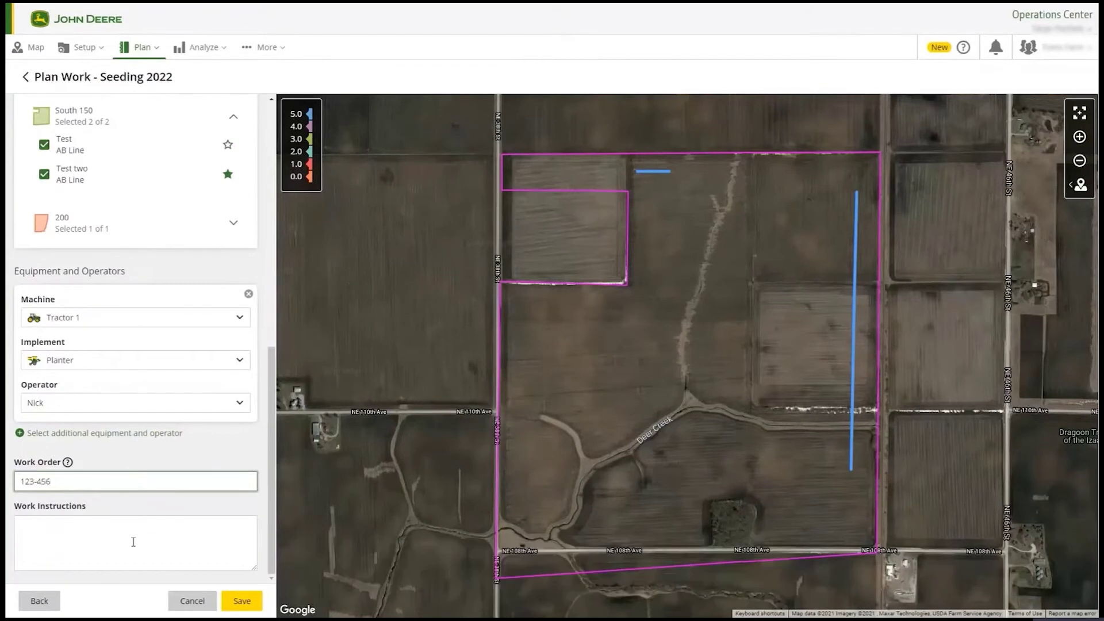
left_click(134, 542)
type("Look for rocks!")
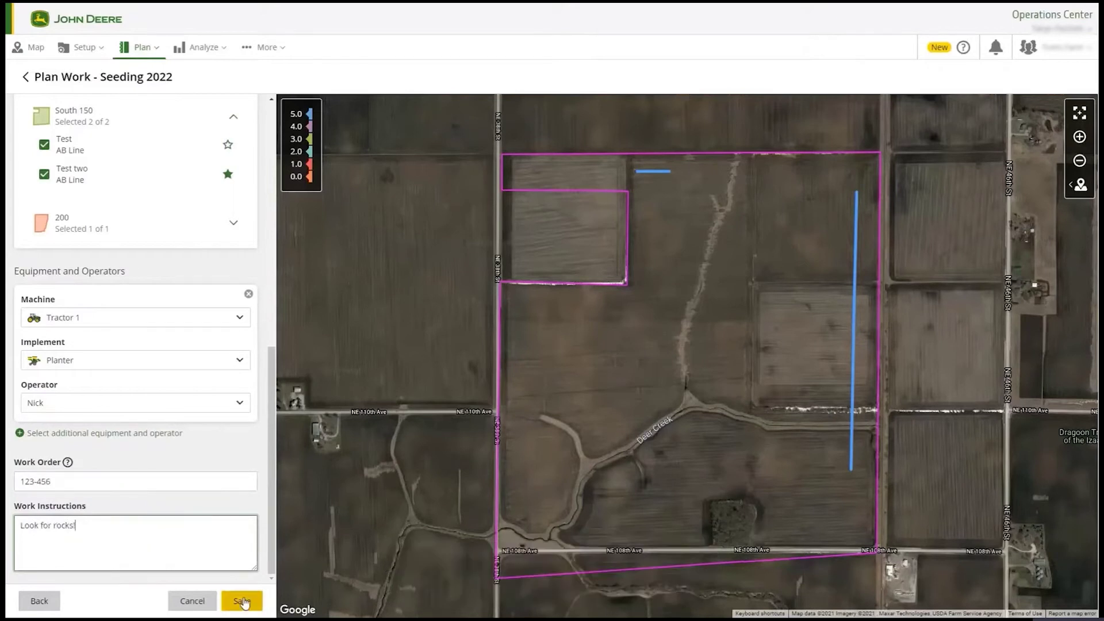
left_click(241, 601)
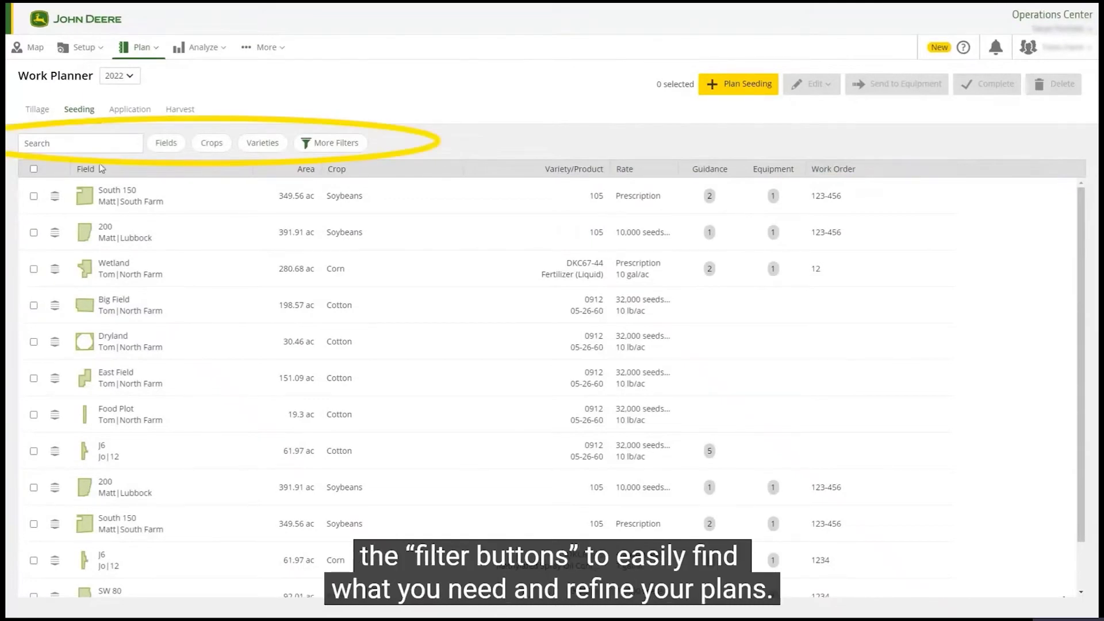
Filter the 2022 seeding plans by the crop Soybeans
left_click(175, 149)
left_click(222, 149)
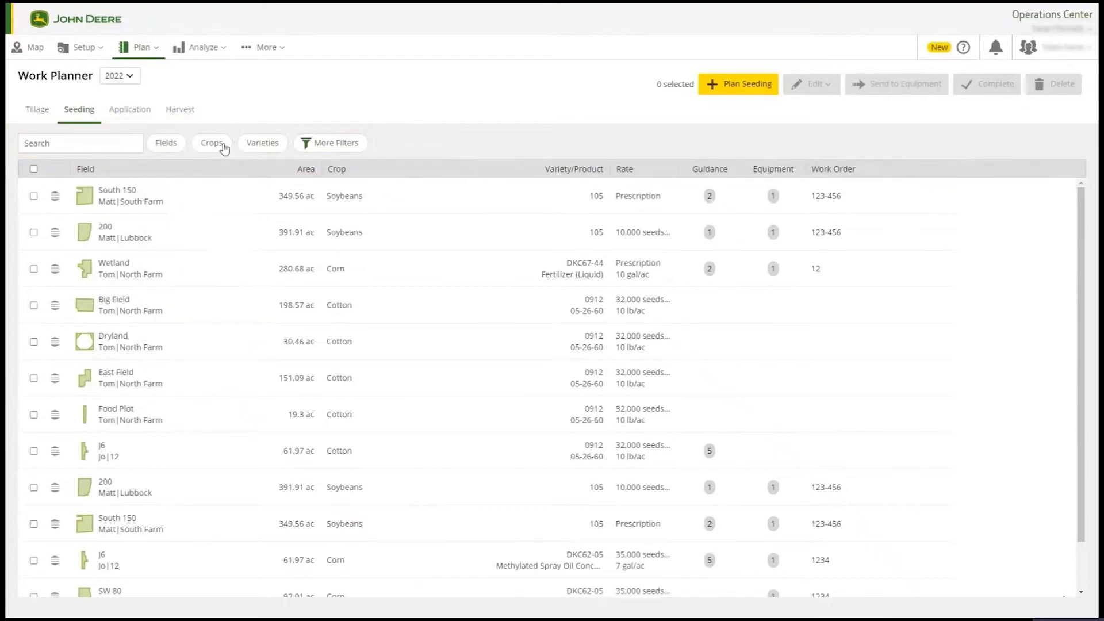
left_click(224, 292)
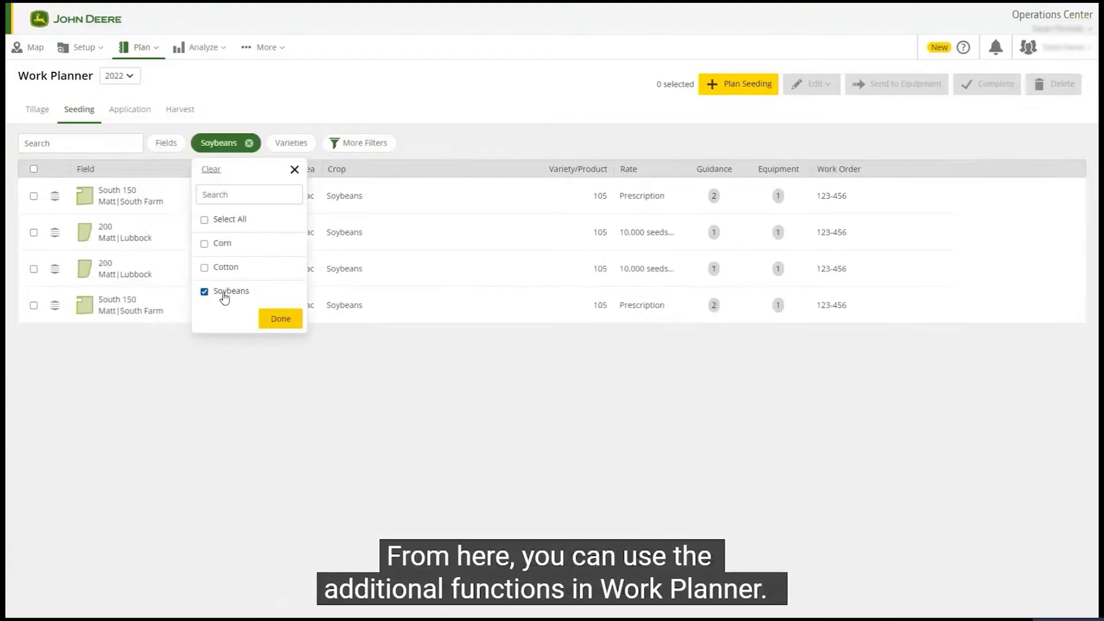
left_click(280, 319)
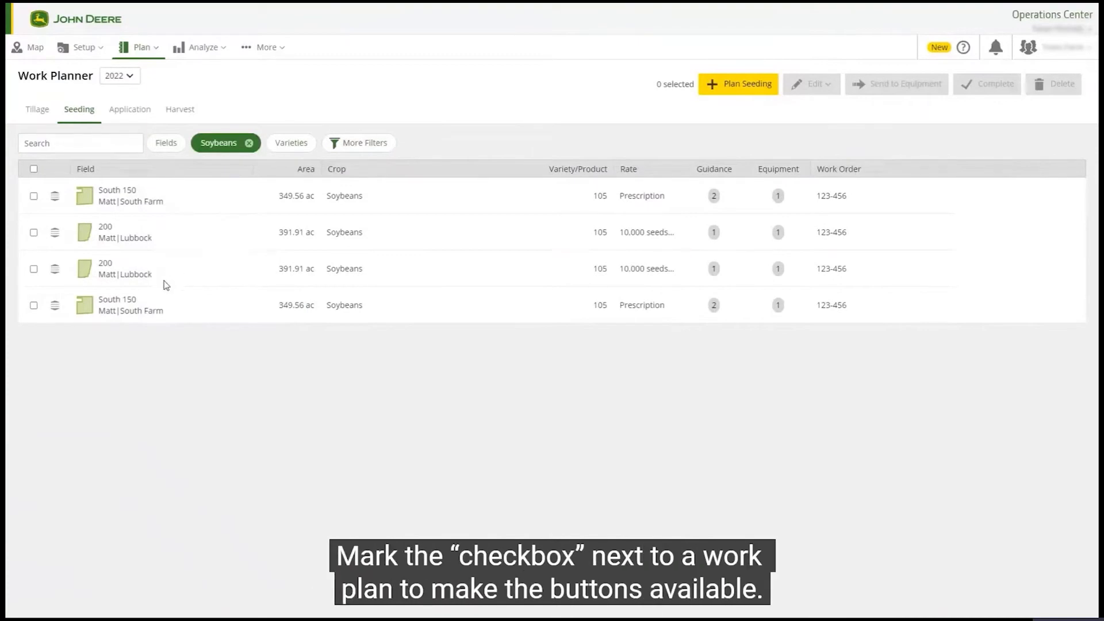
Change the implement and operator assigned to the first listed South 150 seeding plan and save the changes
left_click(34, 197)
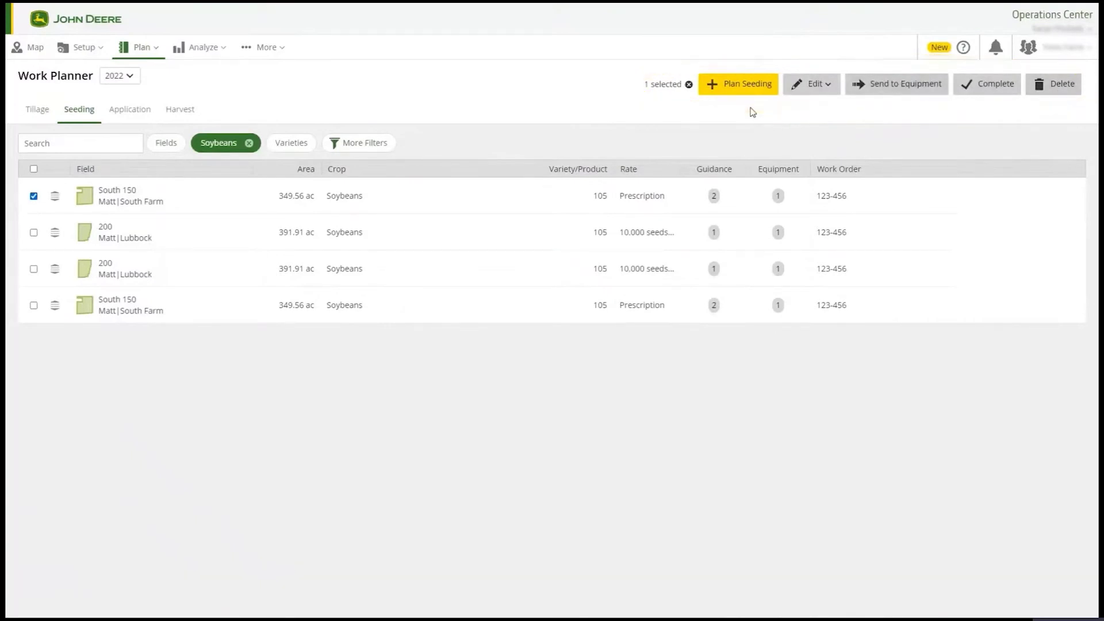
left_click(833, 94)
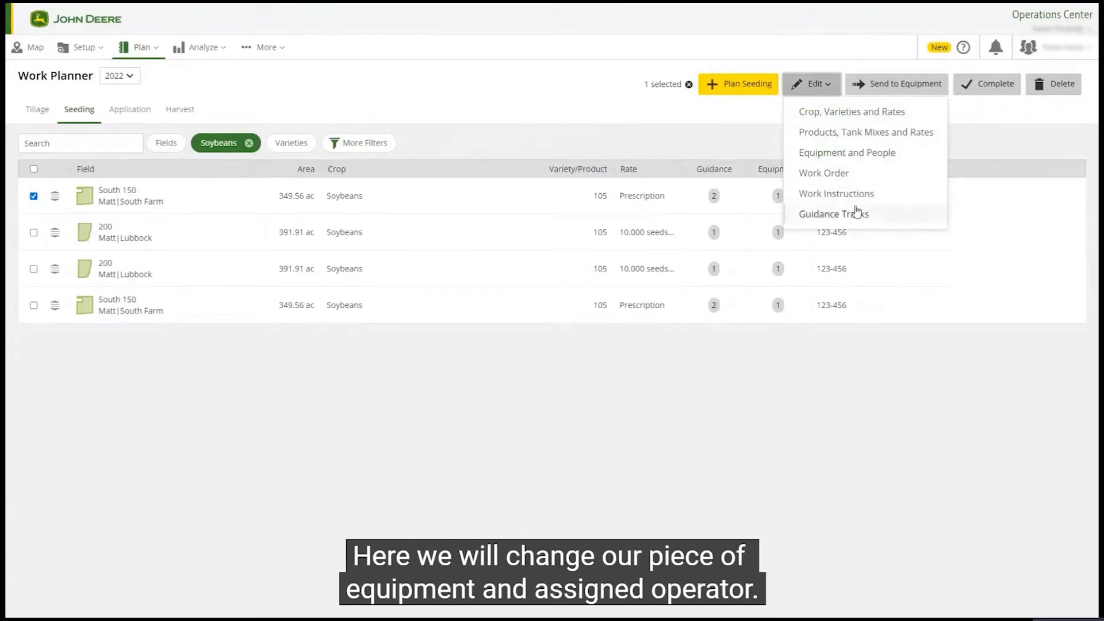
left_click(865, 154)
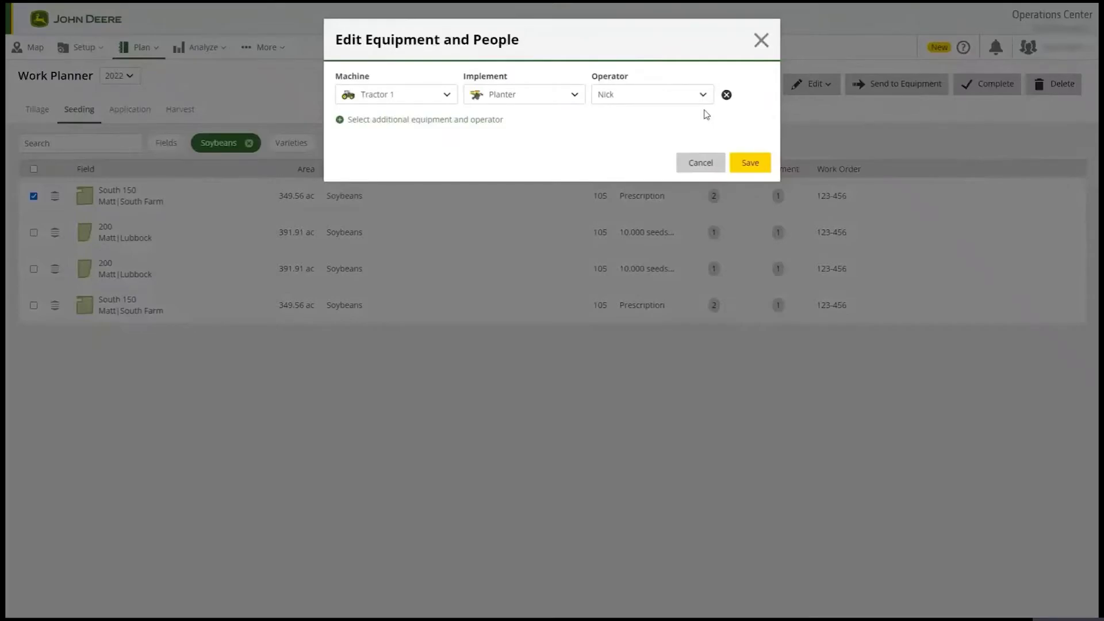
left_click(569, 95)
left_click(477, 276)
left_click(477, 220)
left_click(653, 96)
left_click(618, 165)
left_click(752, 167)
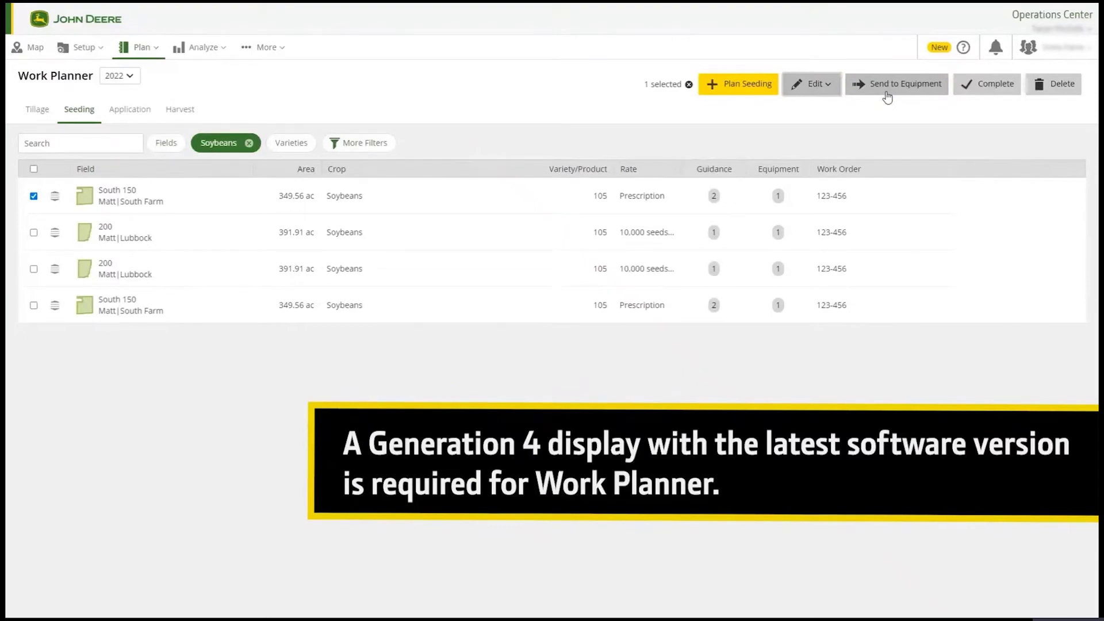
Start sending the selected South 150 seeding plan to equipment, and start deleting it
left_click(887, 94)
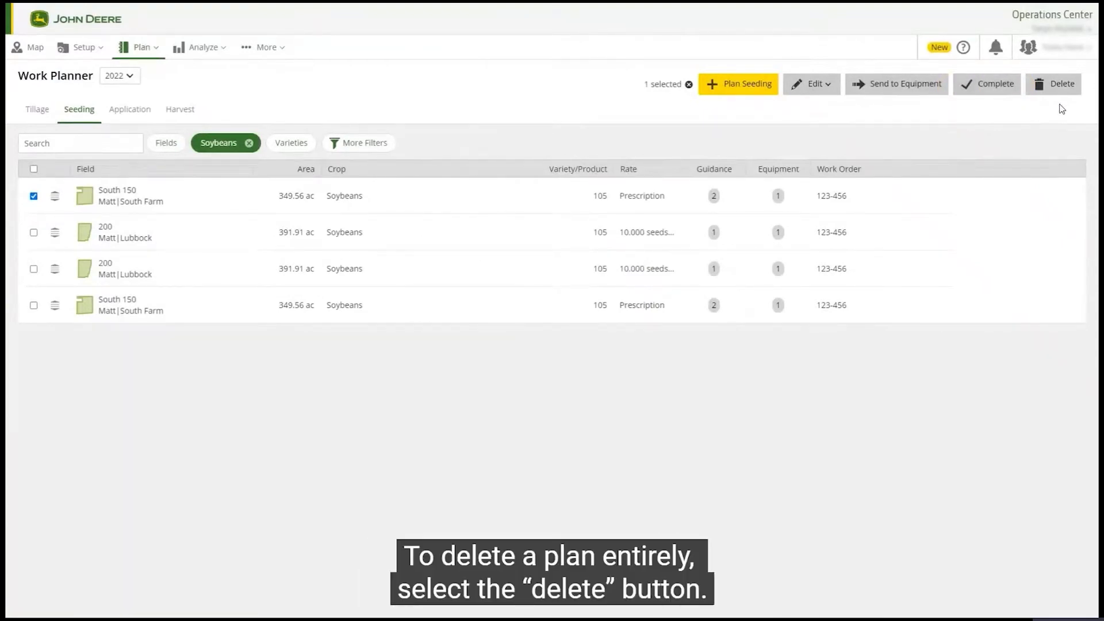
left_click(1068, 87)
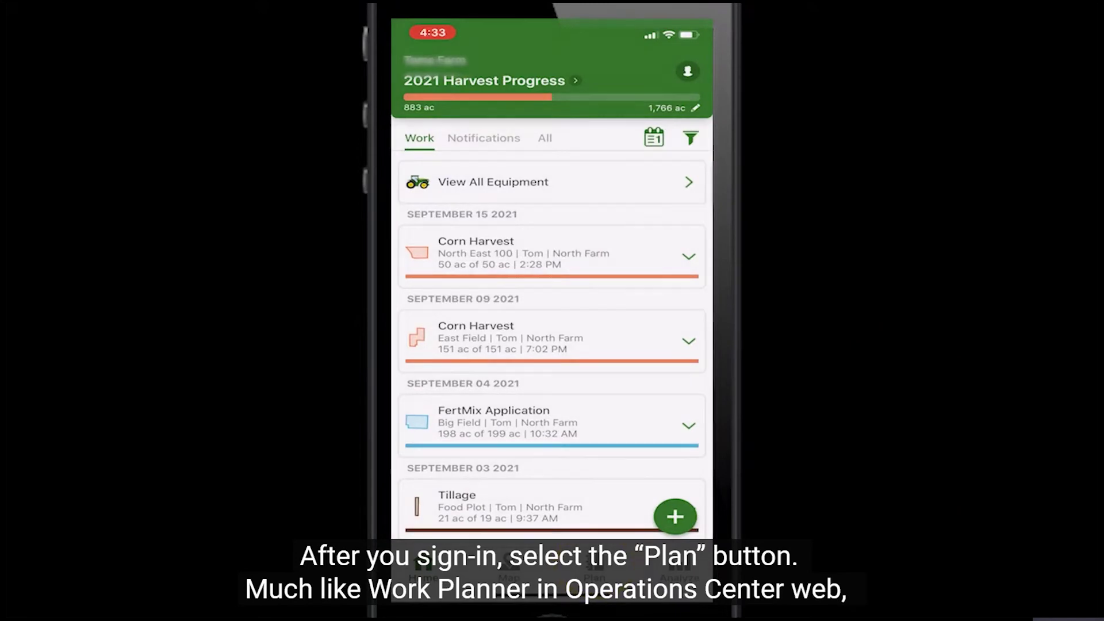
In the Operations Center mobile app, show the 2021 seeding work plans and start a new work plan
left_click(594, 566)
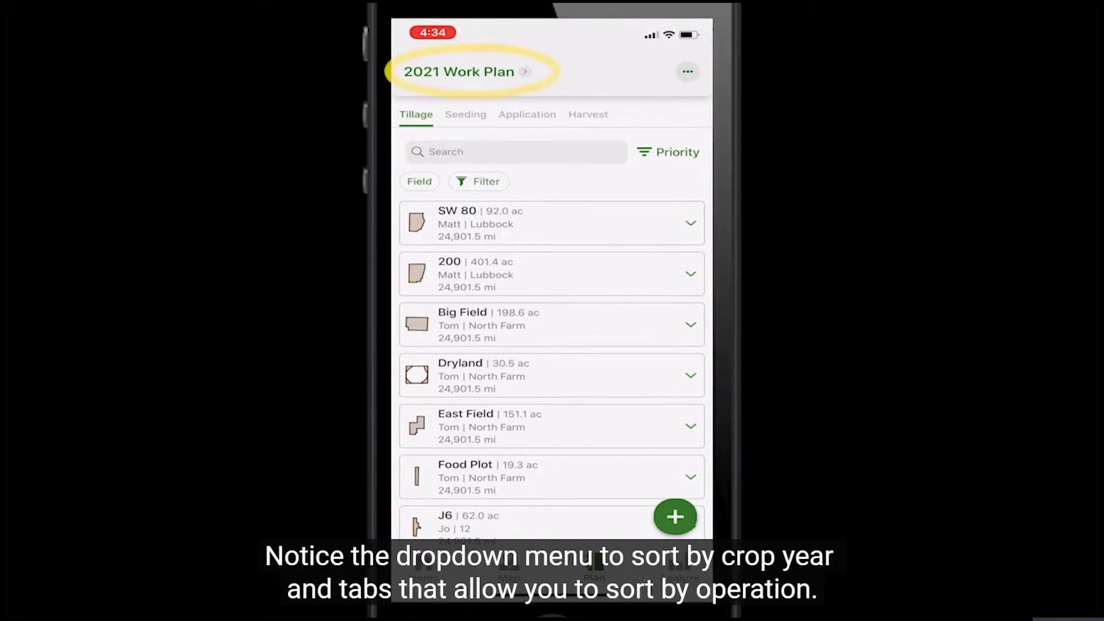
left_click(459, 71)
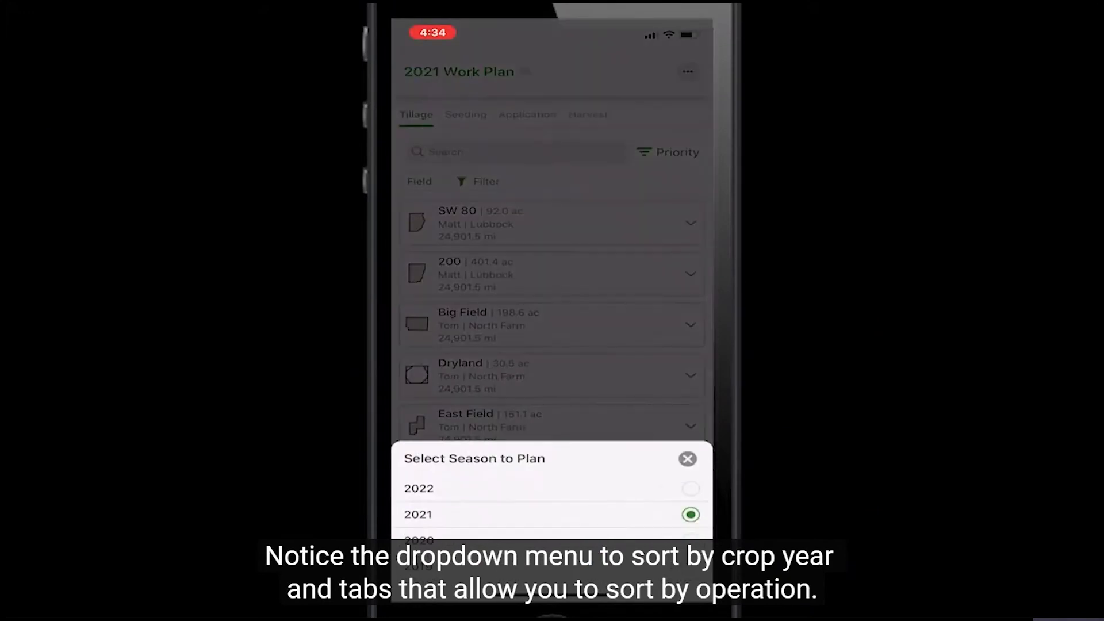
left_click(687, 459)
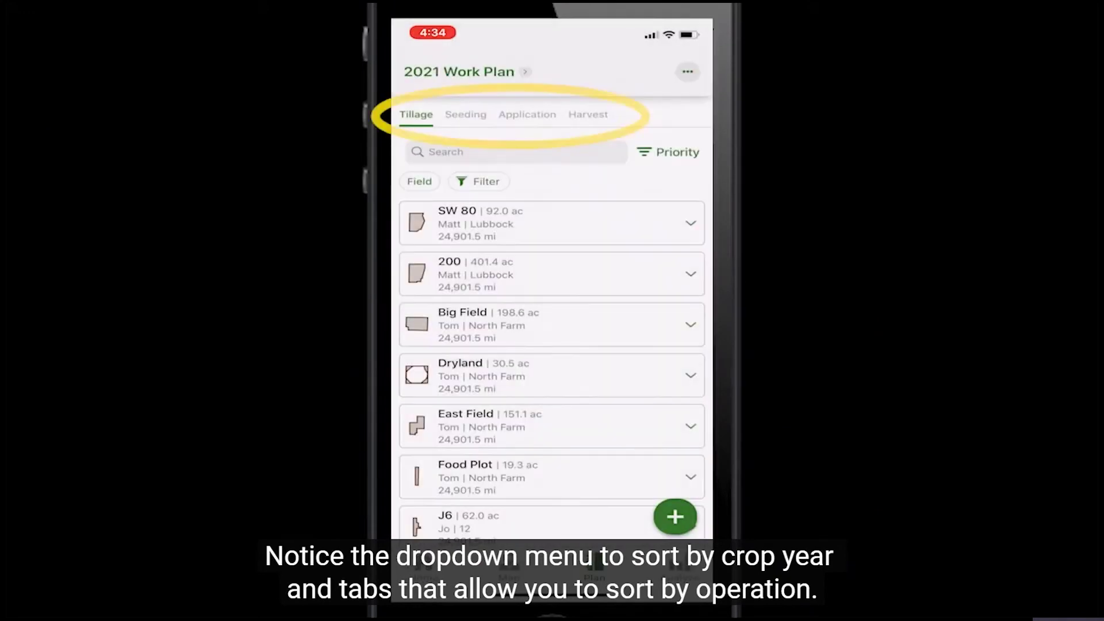
left_click(466, 115)
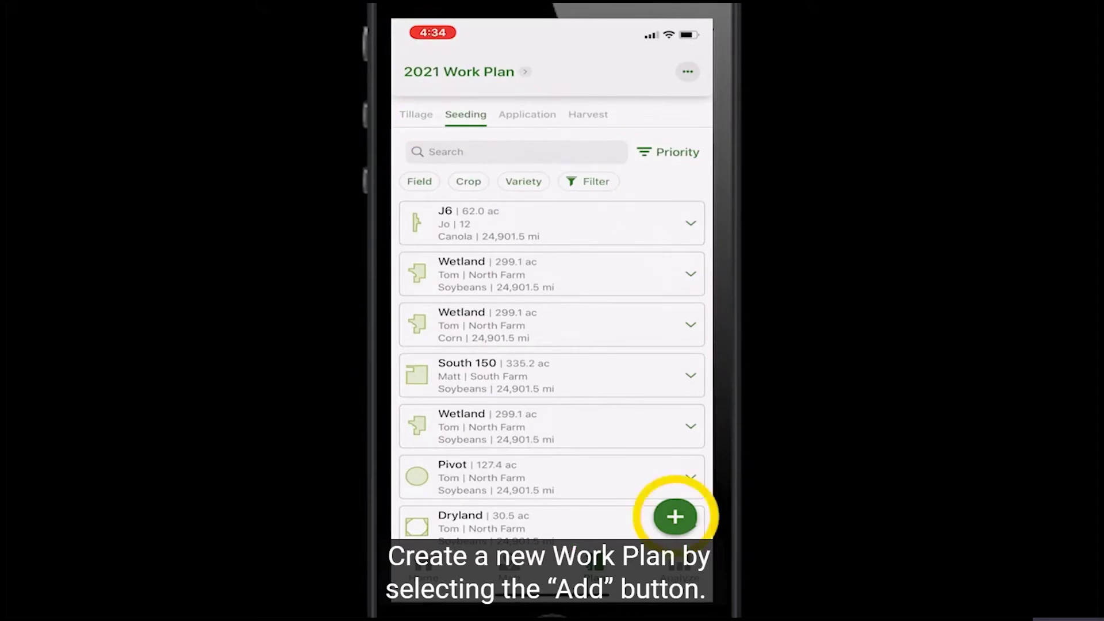
left_click(675, 516)
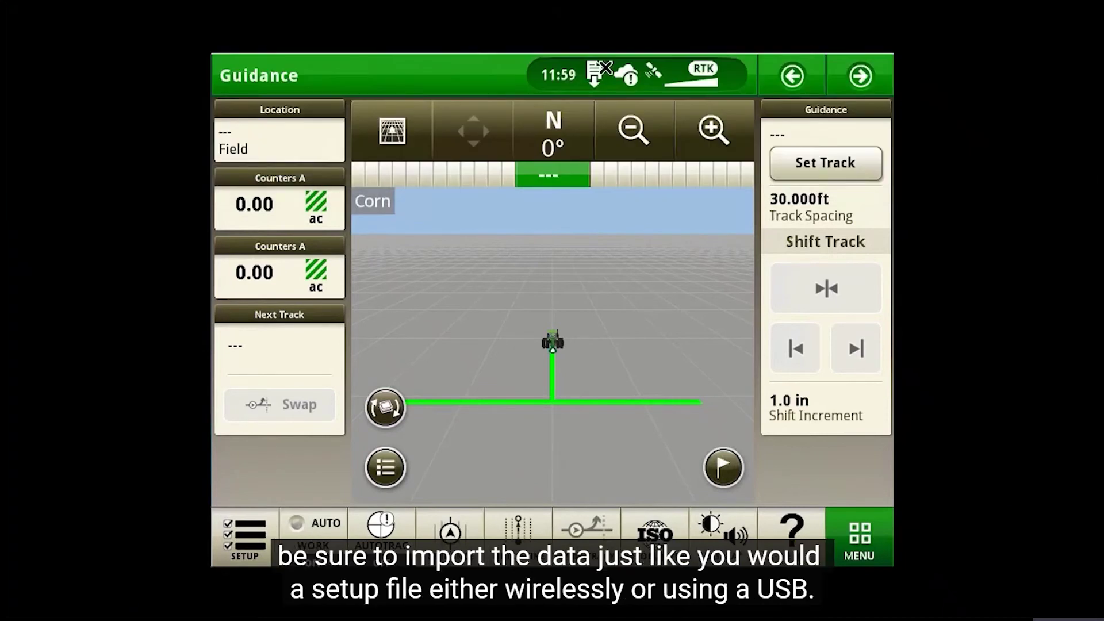
On the display, import the Setup Data from the most recently received Work_Setup_SEEDING file
left_click(598, 72)
left_click(864, 444)
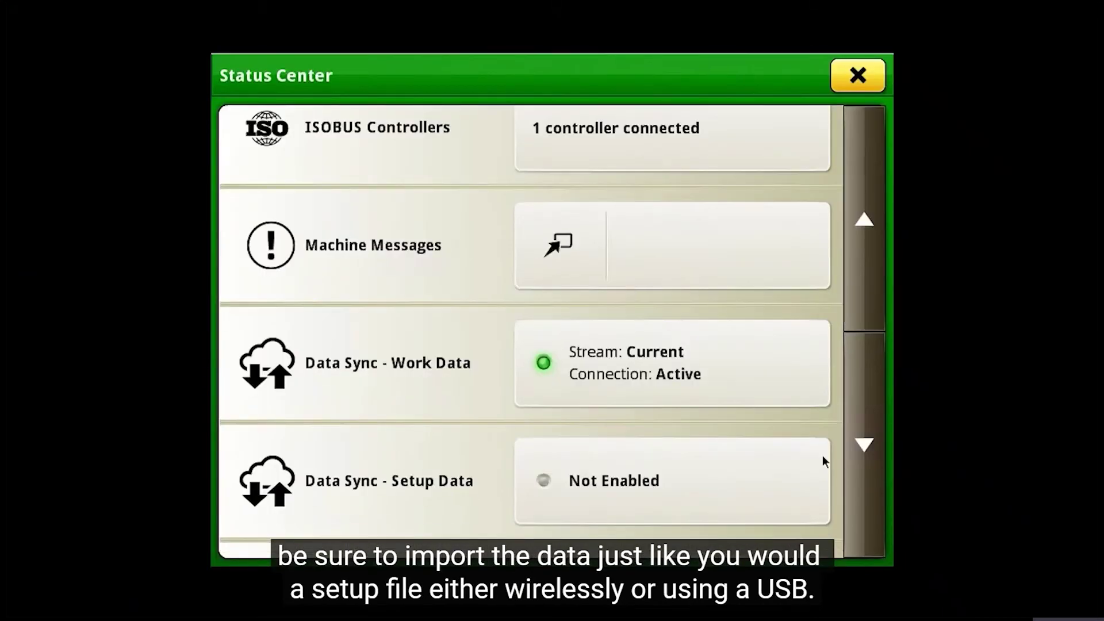
left_click(864, 444)
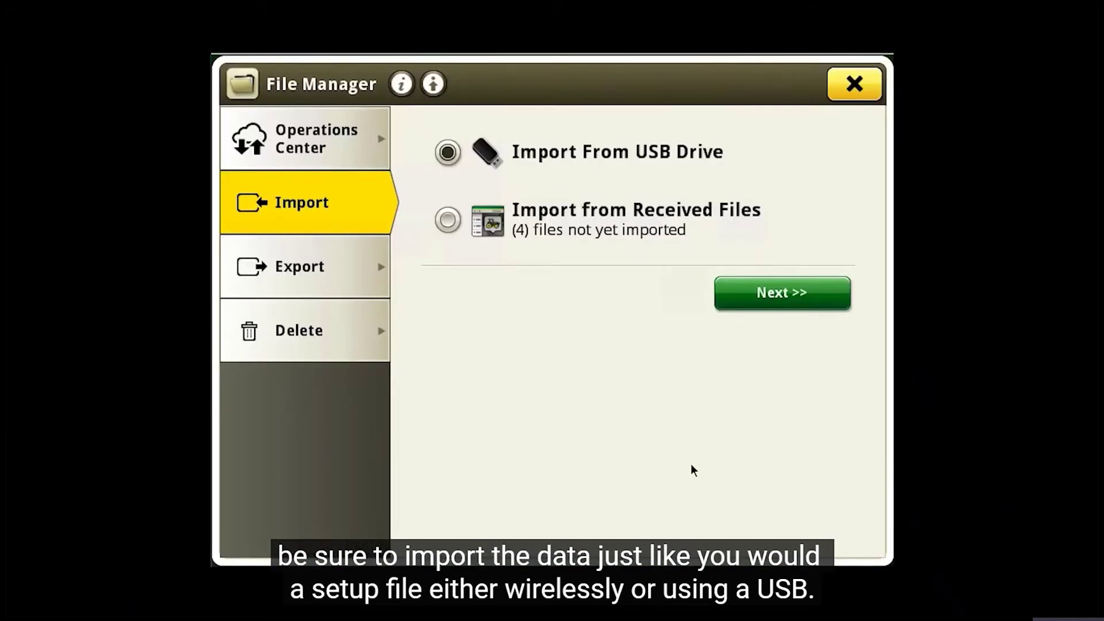
left_click(444, 221)
left_click(762, 295)
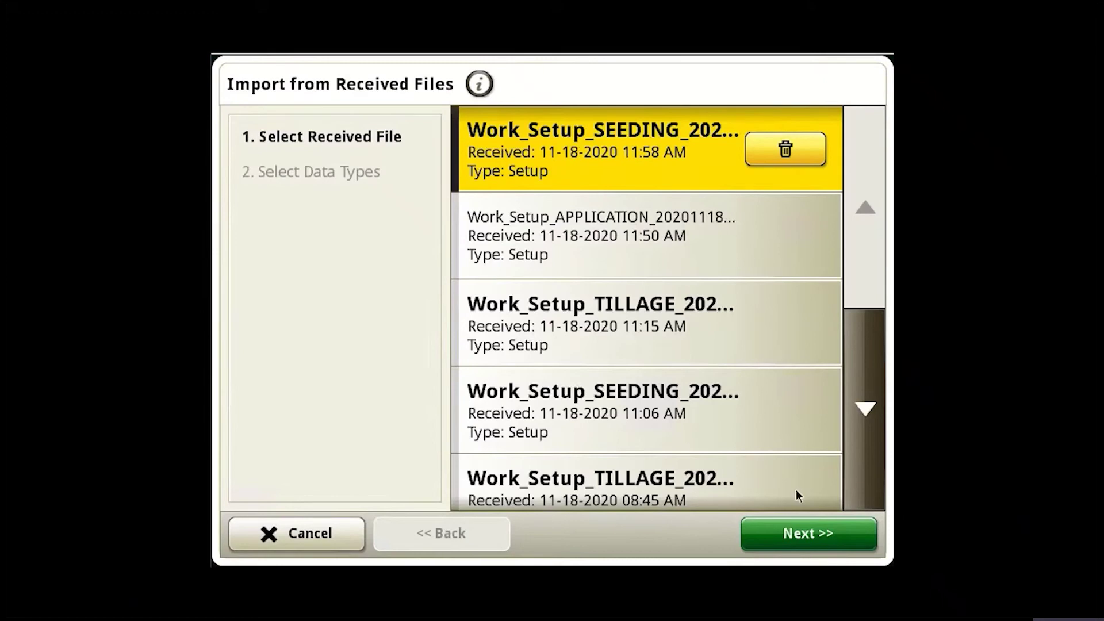
left_click(805, 536)
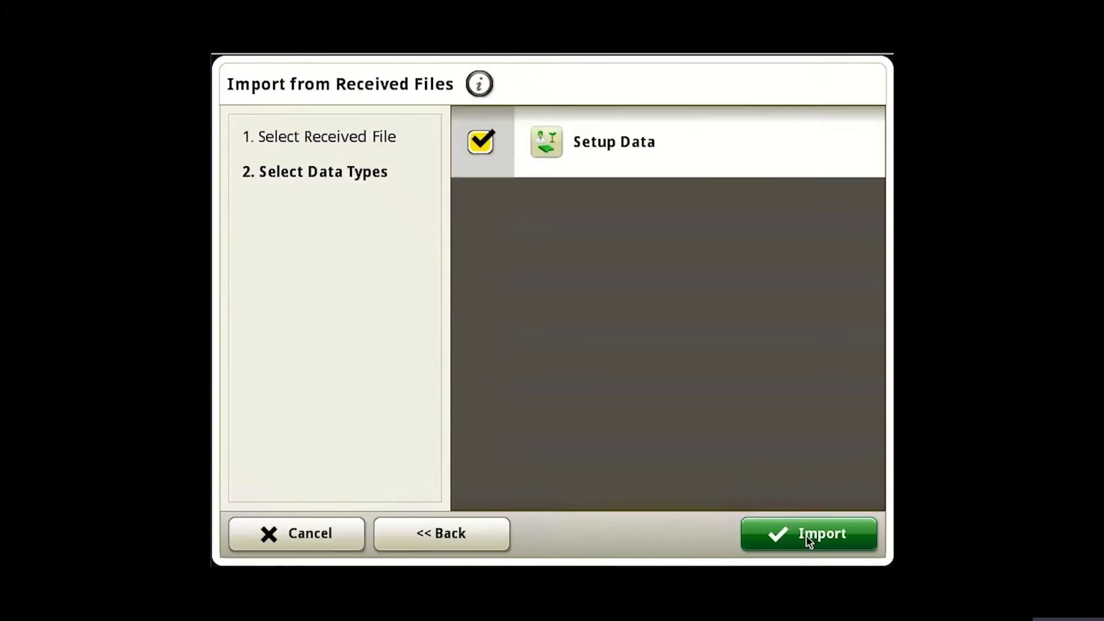
left_click(807, 537)
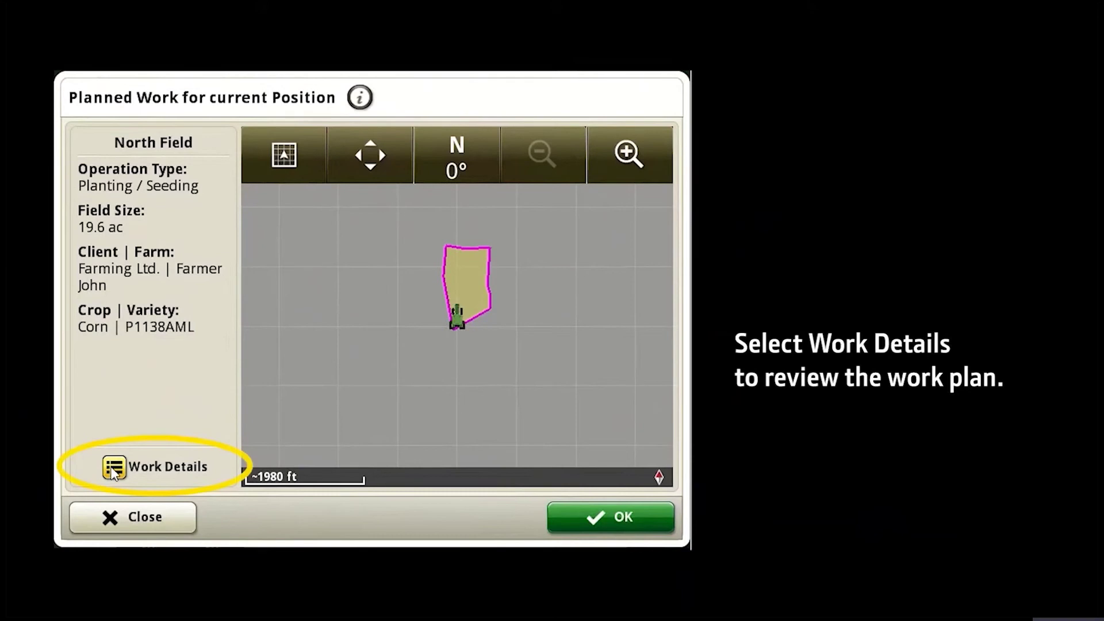
Review the work details of the planned seeding for North Field, and accept the plan and its work setup
left_click(114, 469)
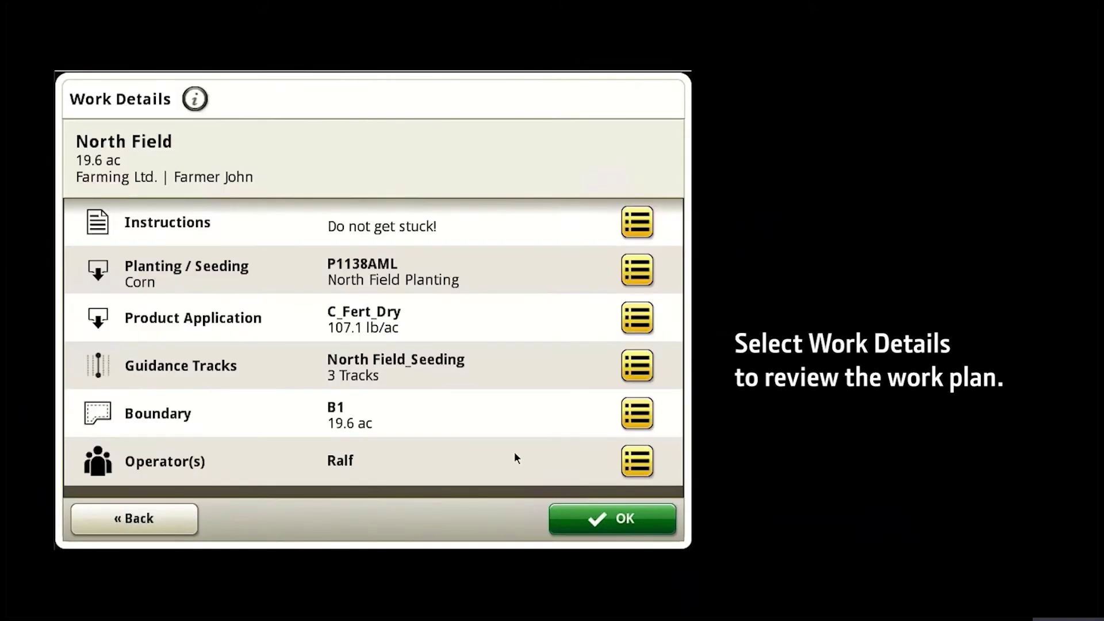
left_click(582, 522)
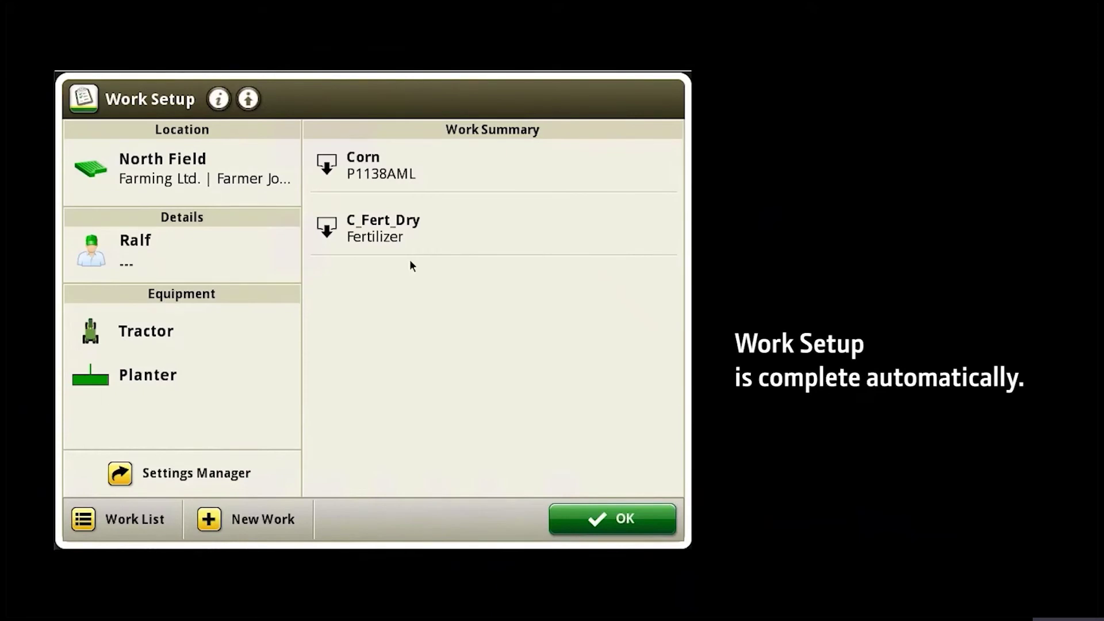
left_click(616, 520)
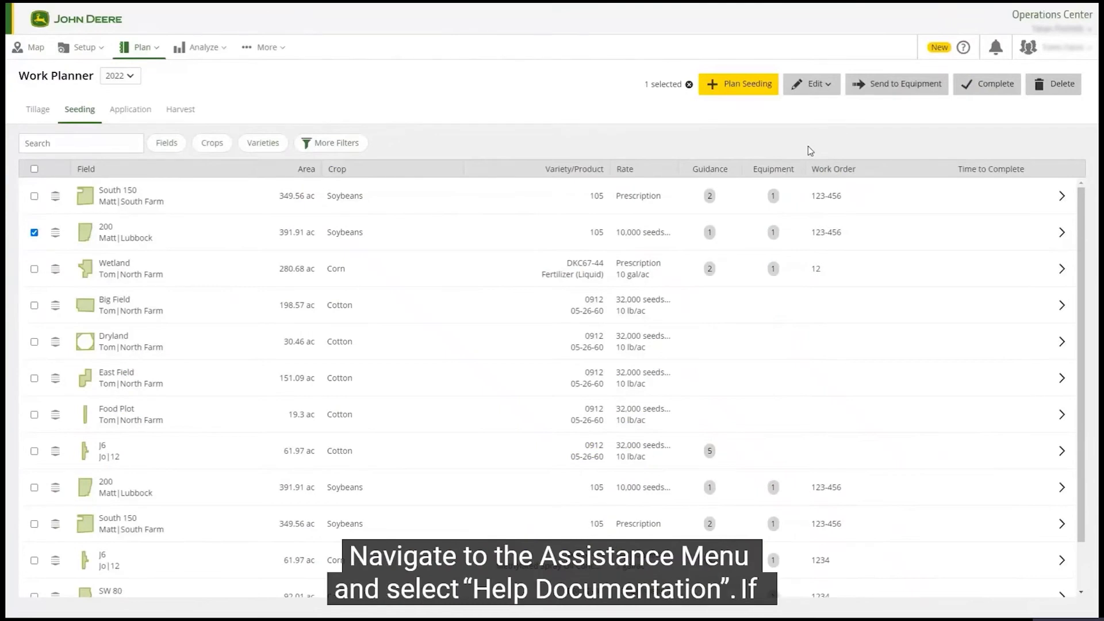
In Work Planner, show the assistance options and point out Help Documentation and Contact Support
left_click(963, 47)
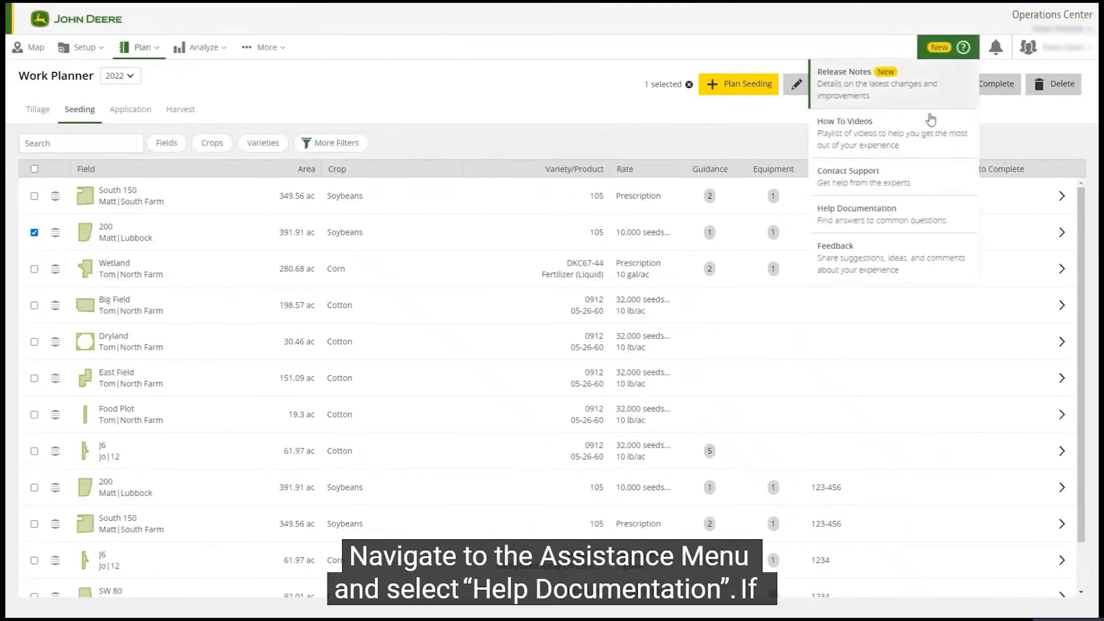
left_click(950, 230)
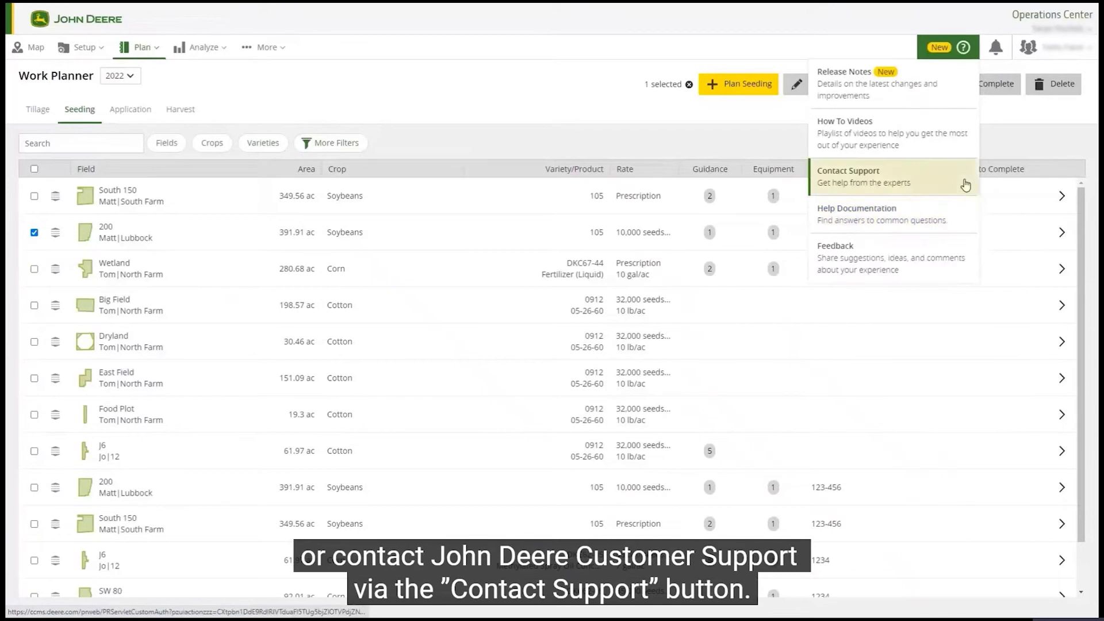
left_click(922, 185)
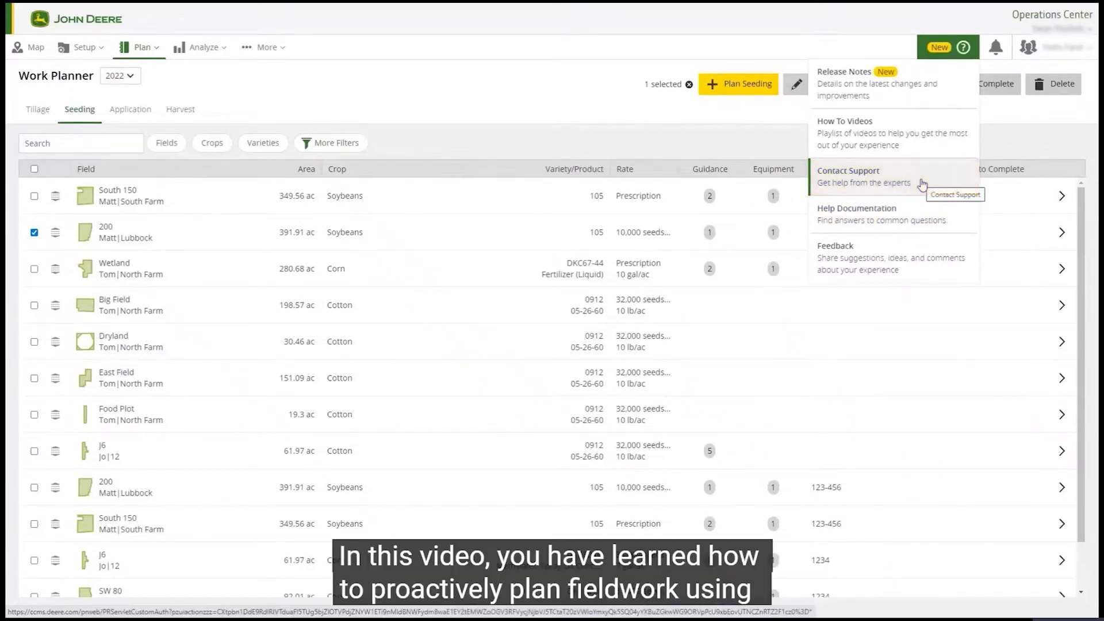
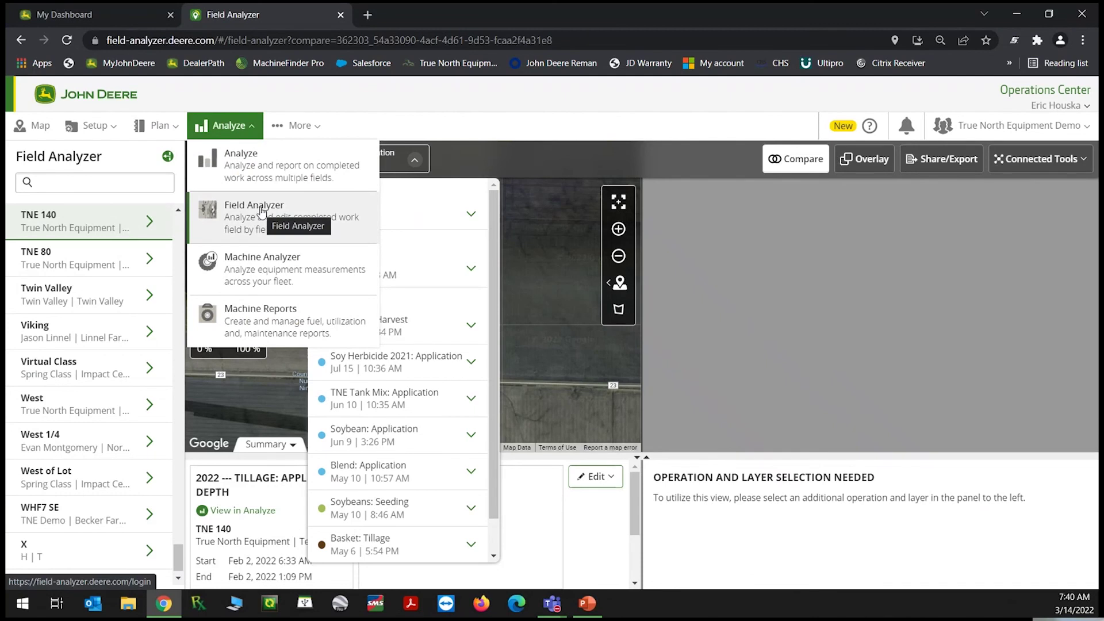
In Field Analyzer, find the field TNE 140 and show the yield layer of its 2021 soybean harvest
left_click(268, 217)
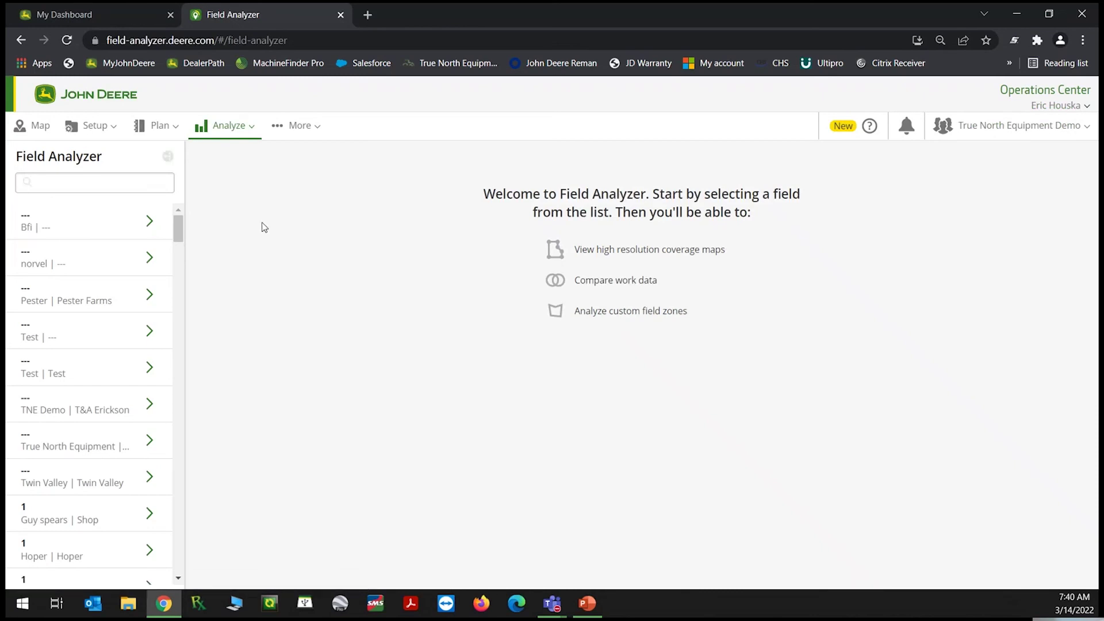
left_click(60, 184)
type("tne 1")
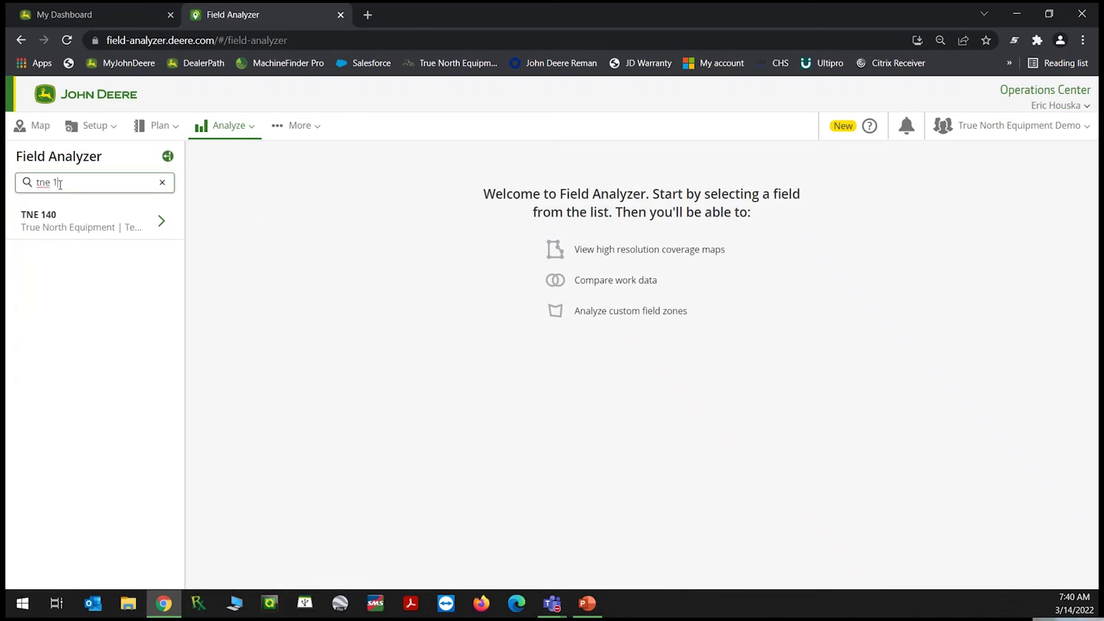
left_click(68, 211)
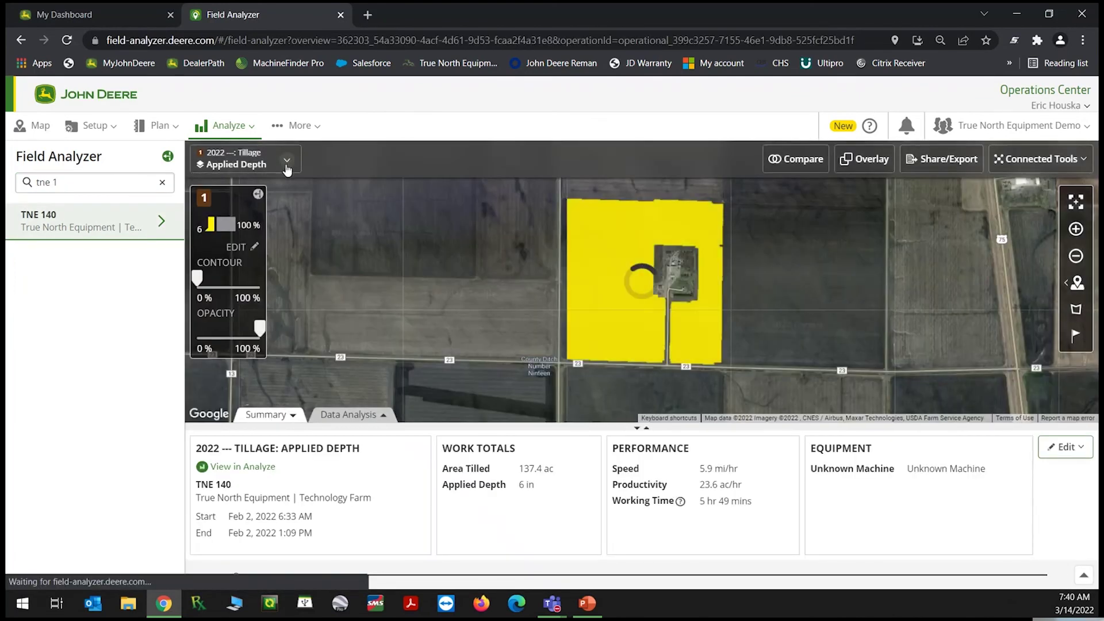
left_click(286, 163)
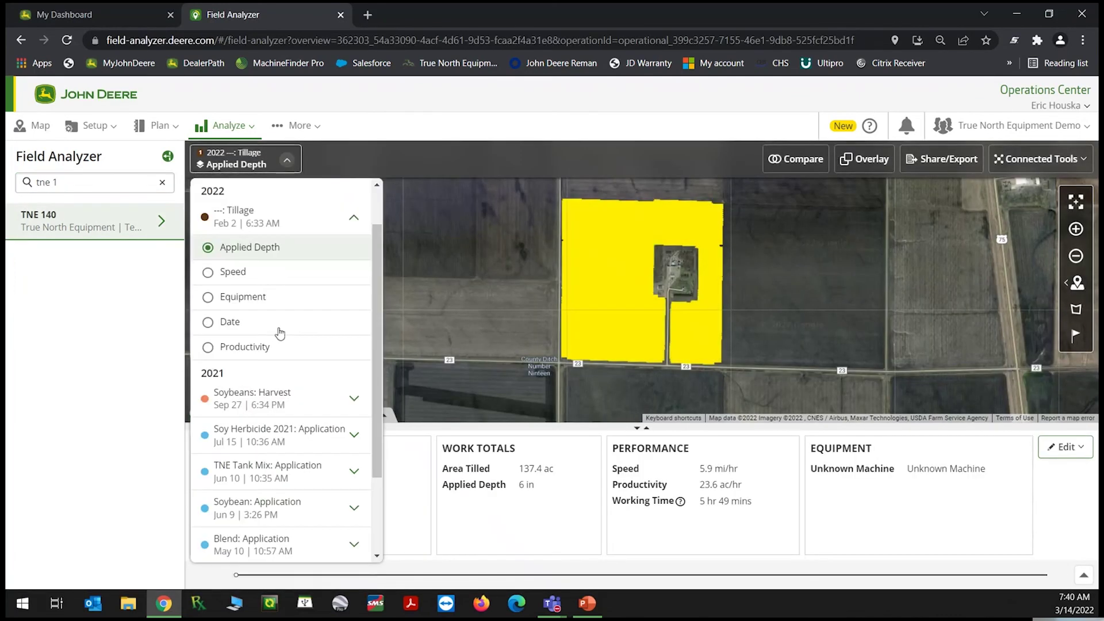
left_click(257, 401)
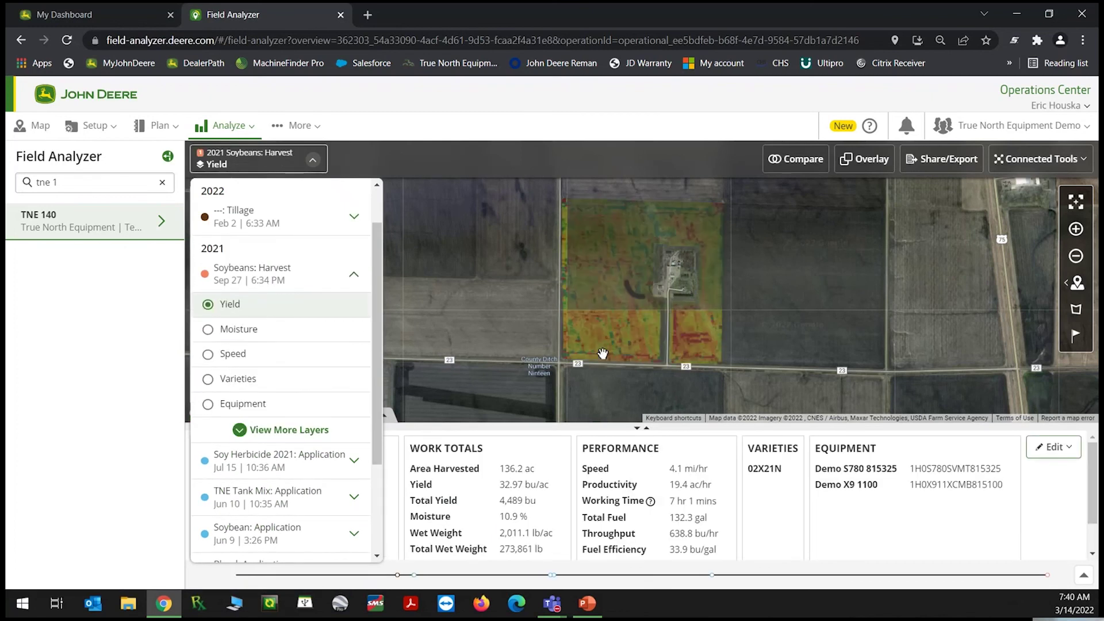
left_click(628, 336)
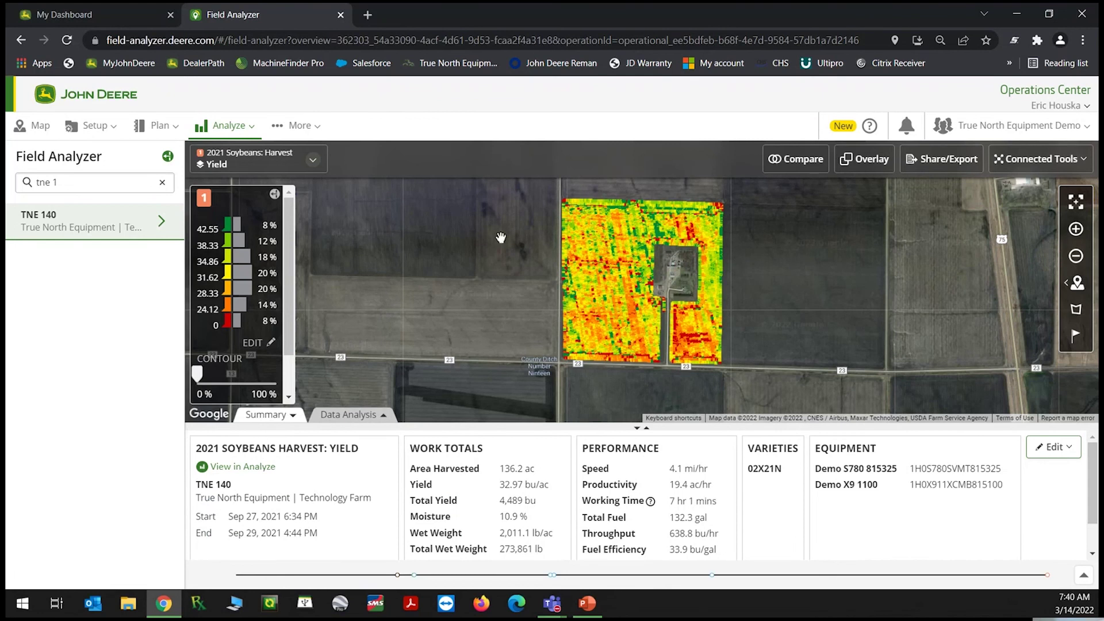
Download the field report for TNE 140's 2021 soybean harvest yield, read through the PDF and close it
left_click(939, 164)
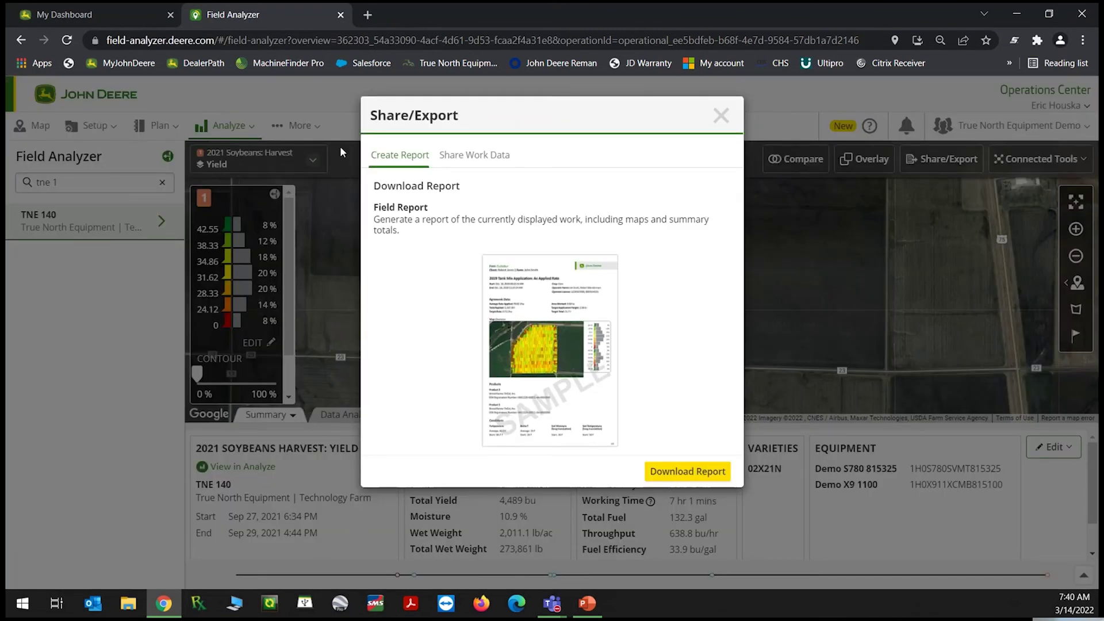
left_click(681, 472)
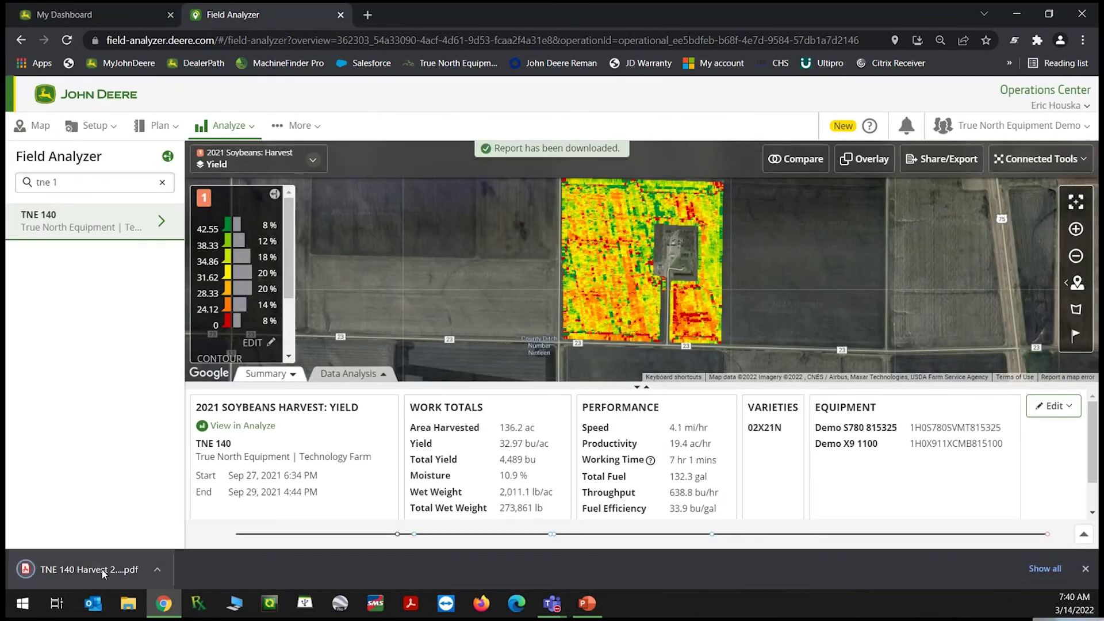
left_click(101, 572)
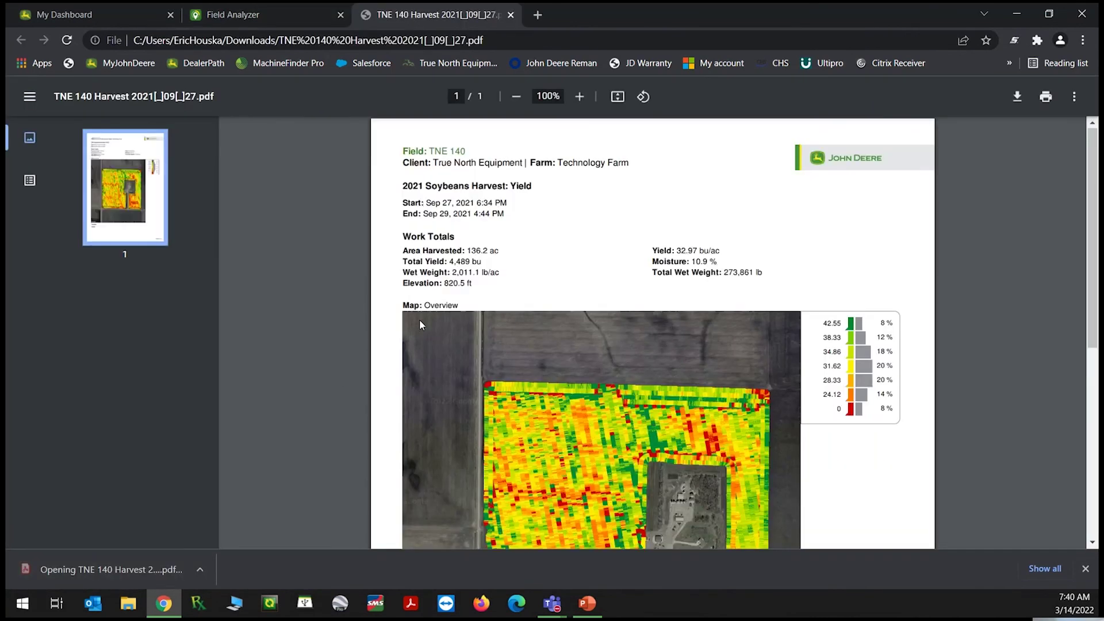
scroll(420, 318, "down", 6)
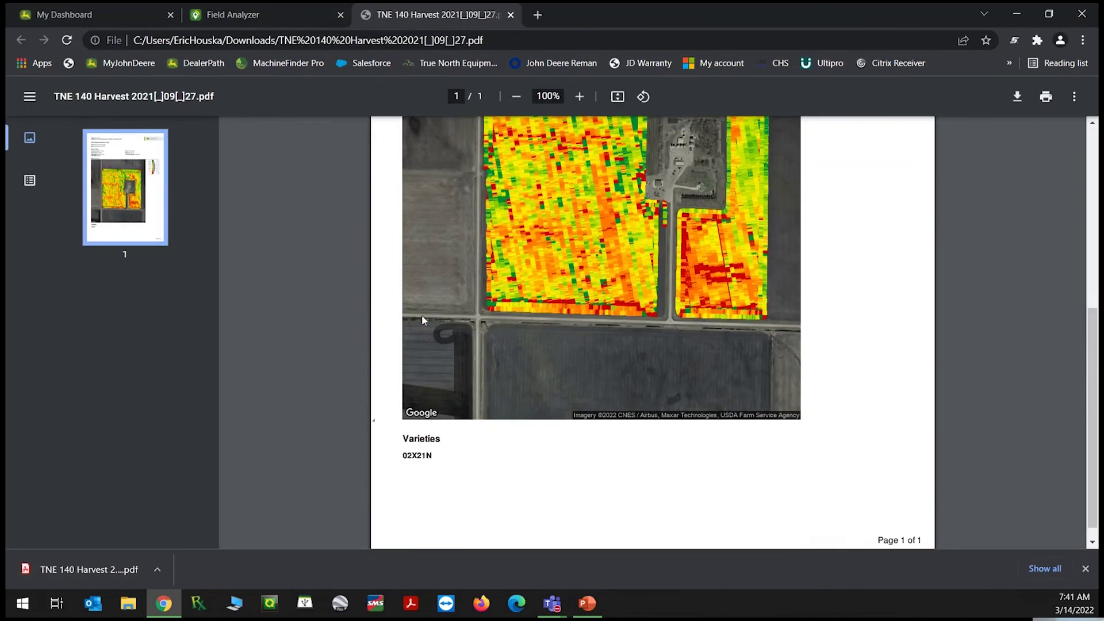
scroll(422, 316, "up", 6)
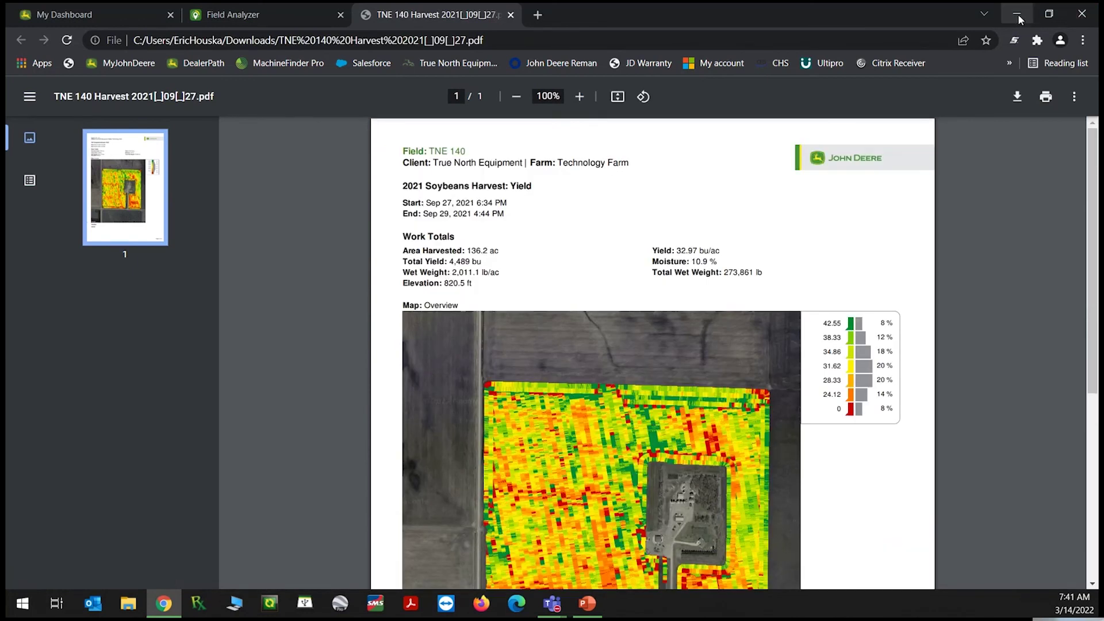
left_click(511, 15)
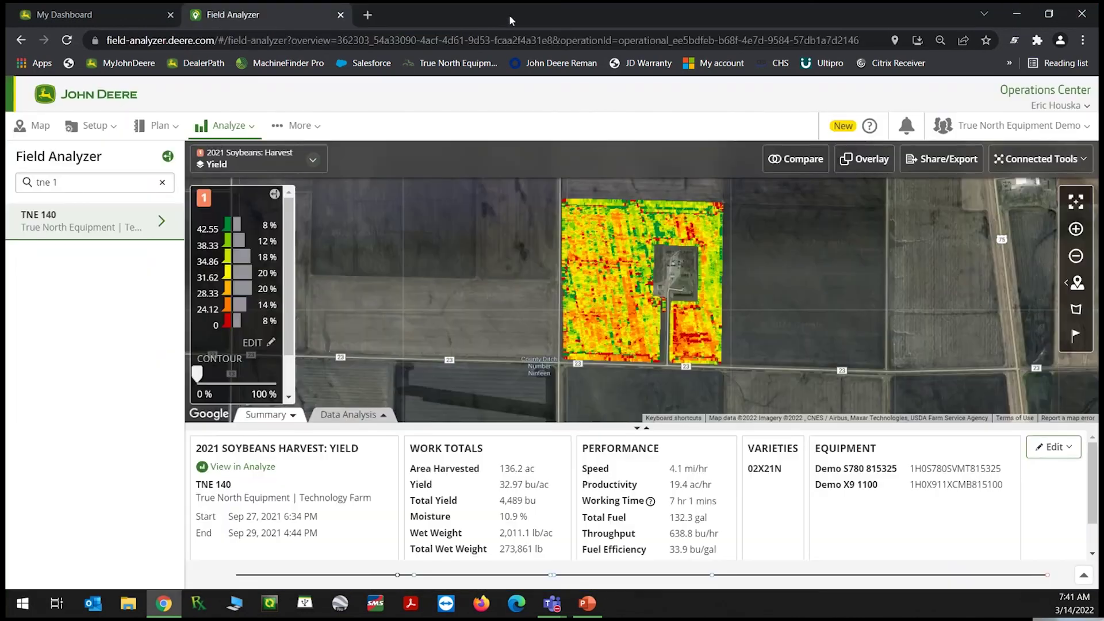
In Analyze, filter the 2021 harvest data to the fields TNE 80 and TNE 140
left_click(238, 131)
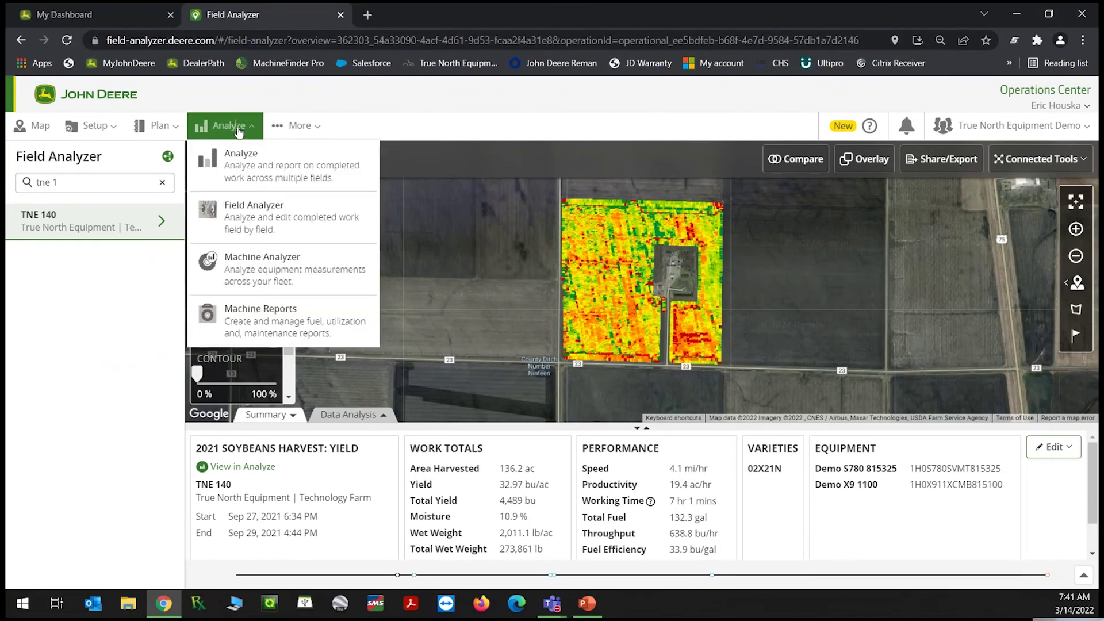
left_click(251, 171)
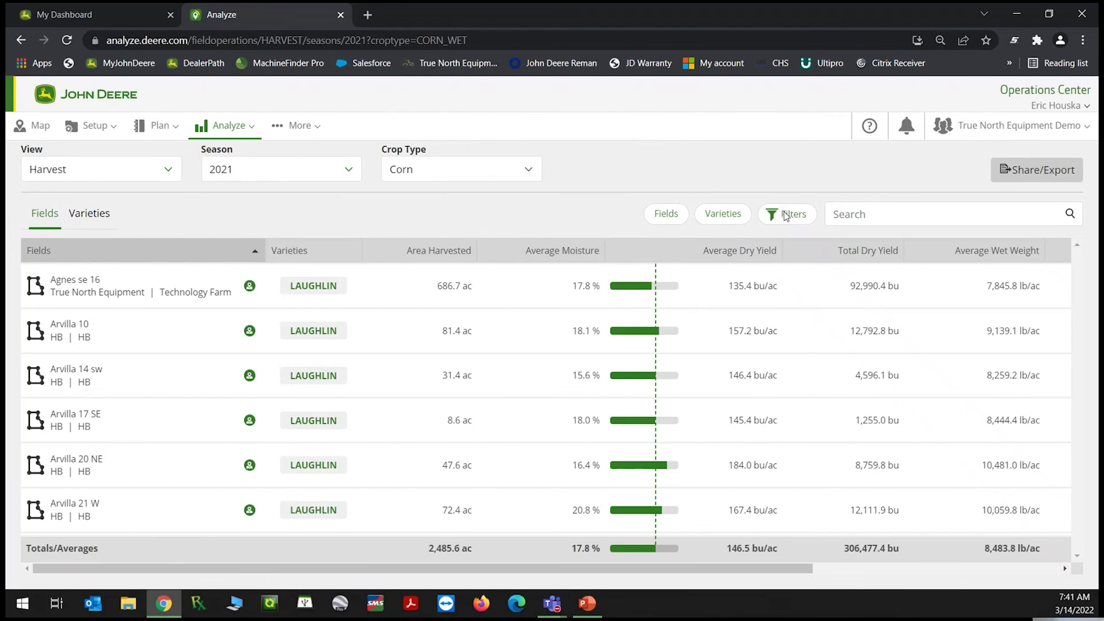
left_click(786, 216)
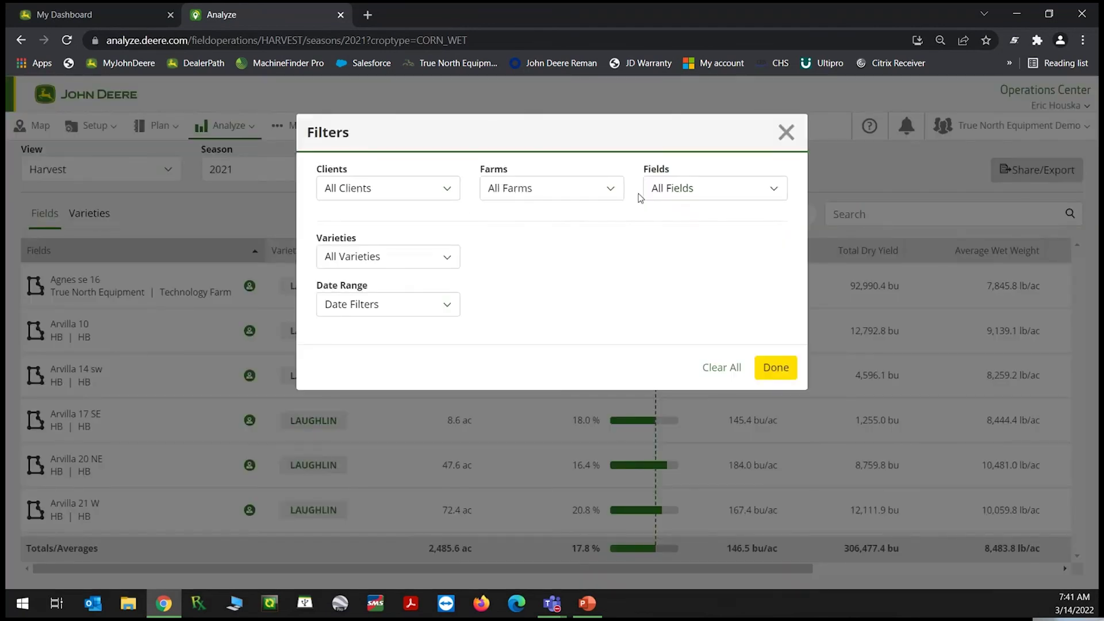
left_click(684, 189)
type("tne")
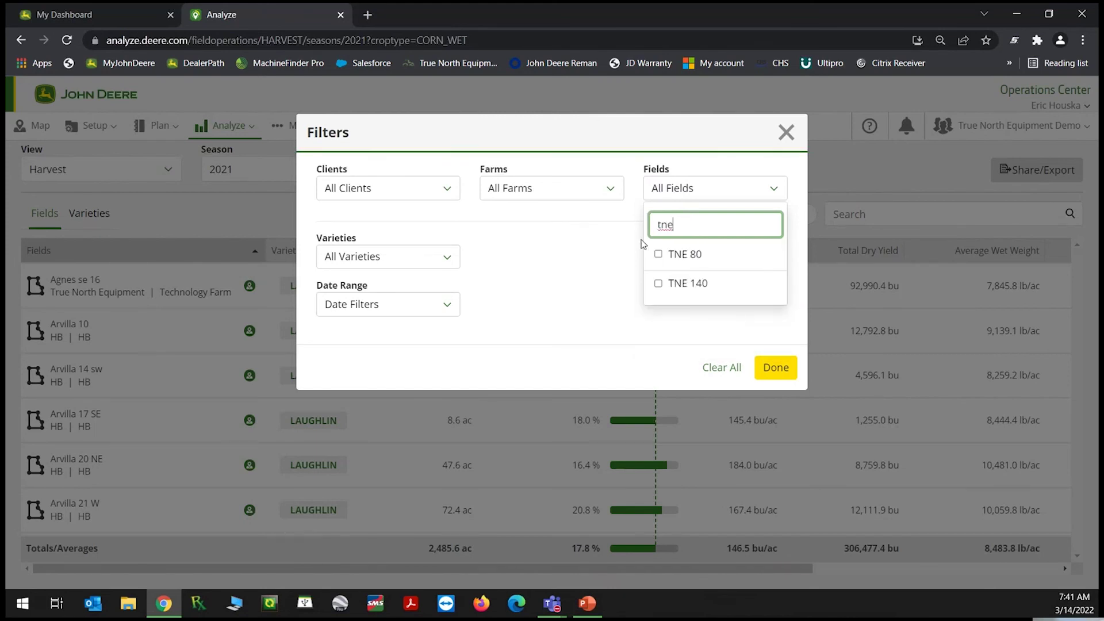
left_click(659, 254)
left_click(659, 285)
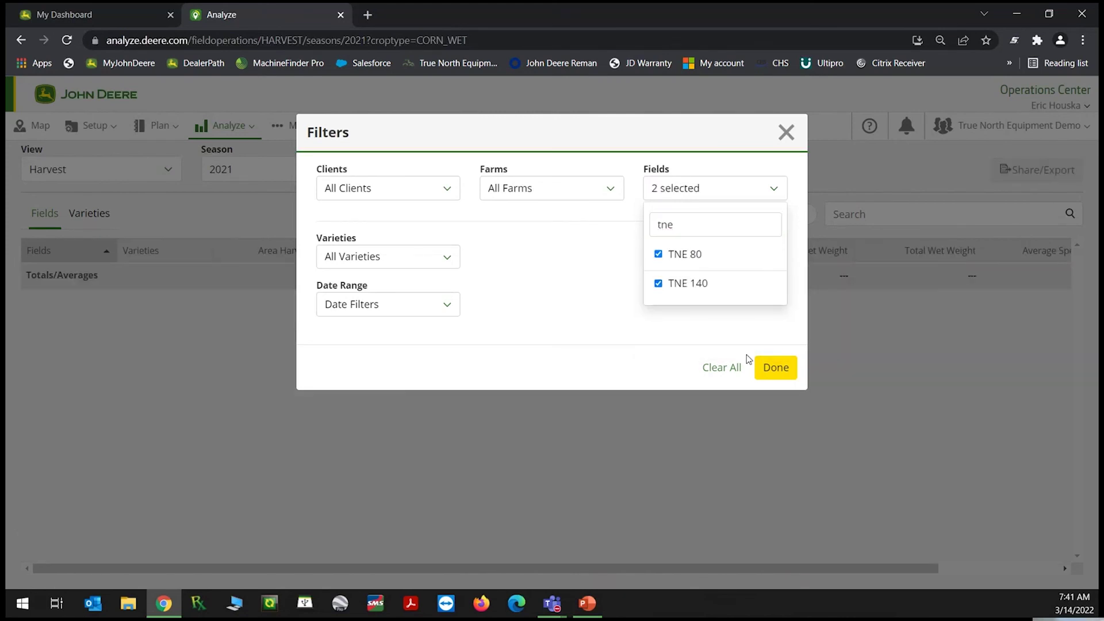
left_click(774, 368)
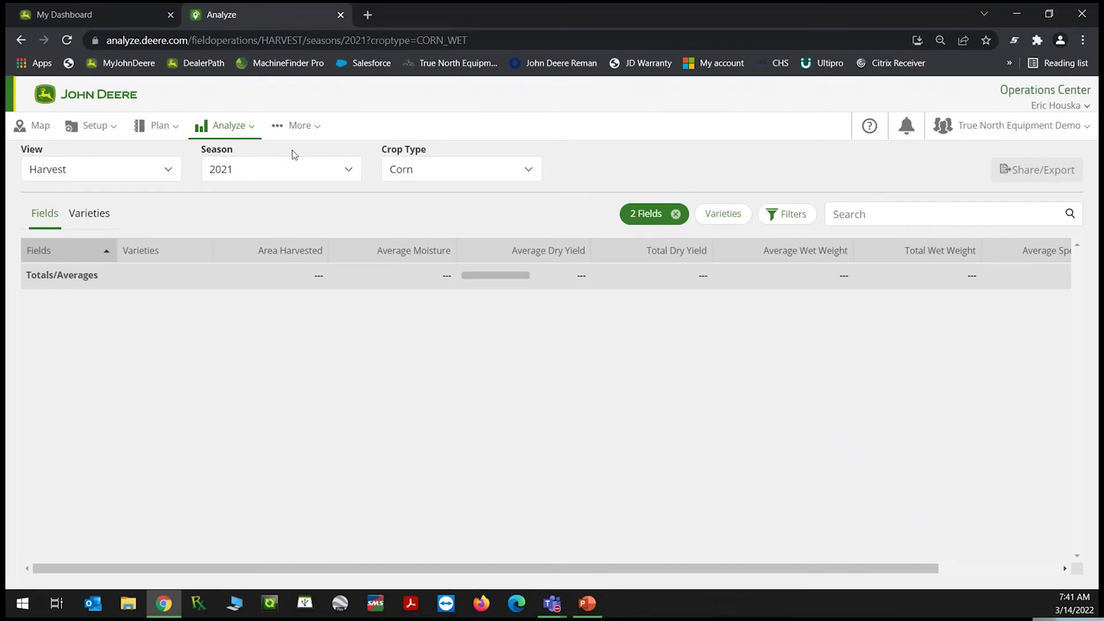
Set the harvest crop type to Soybeans and view the totals by variety and by field
left_click(415, 176)
left_click(445, 173)
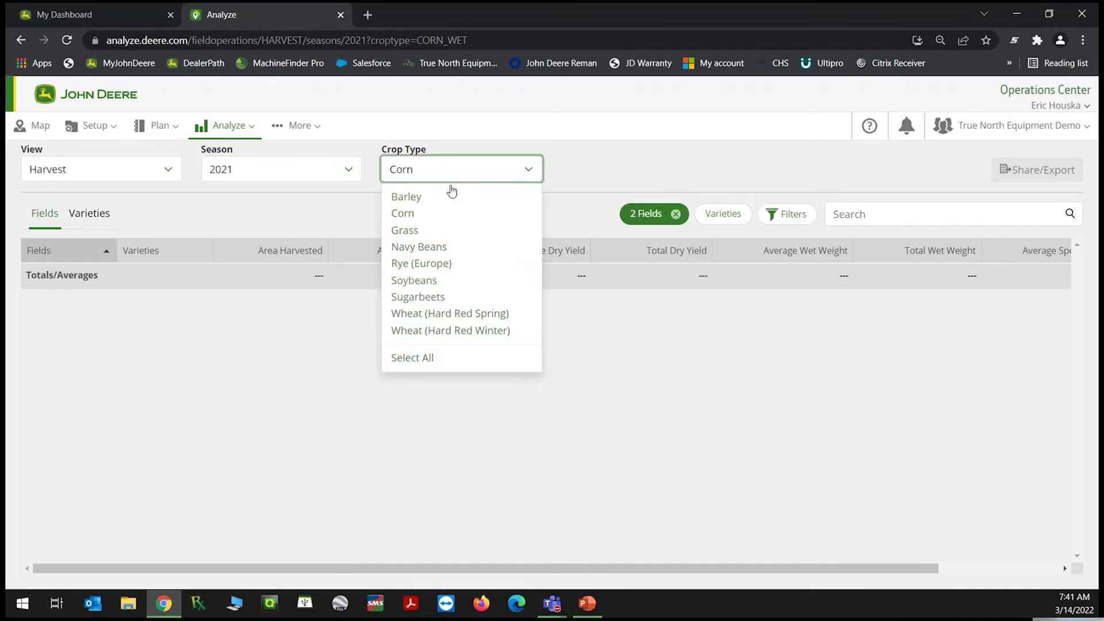
left_click(462, 282)
left_click(464, 287)
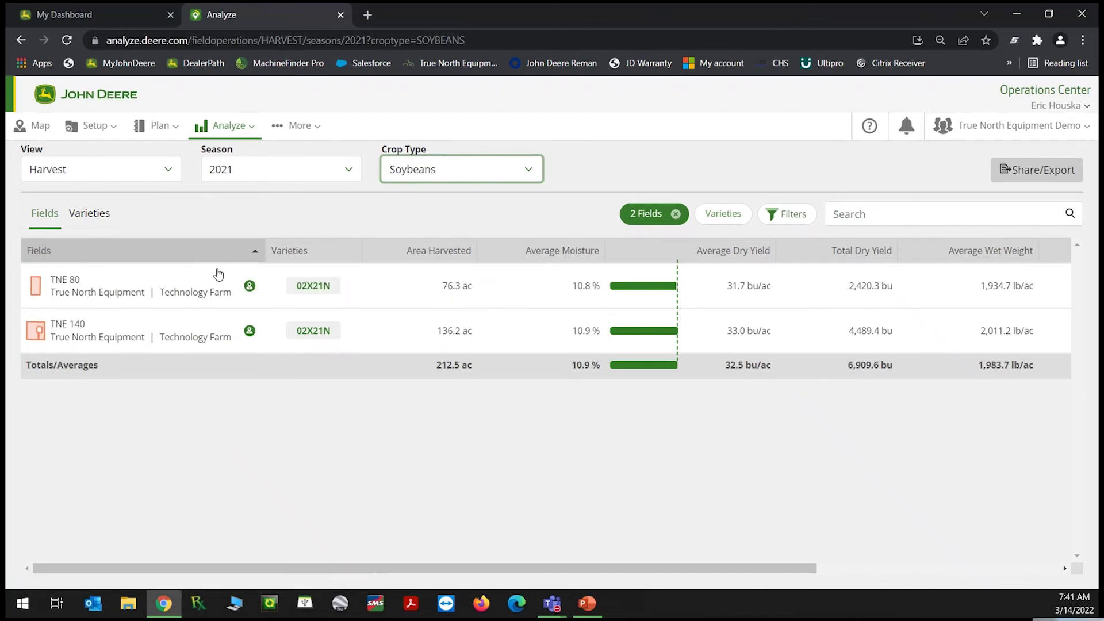
left_click(99, 214)
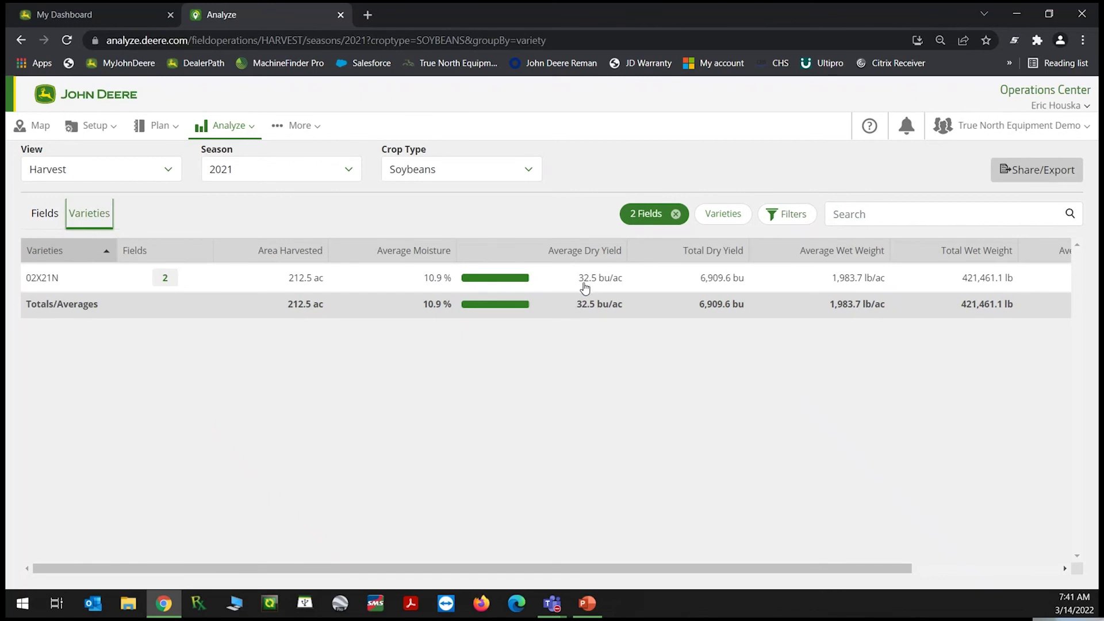
left_click(44, 215)
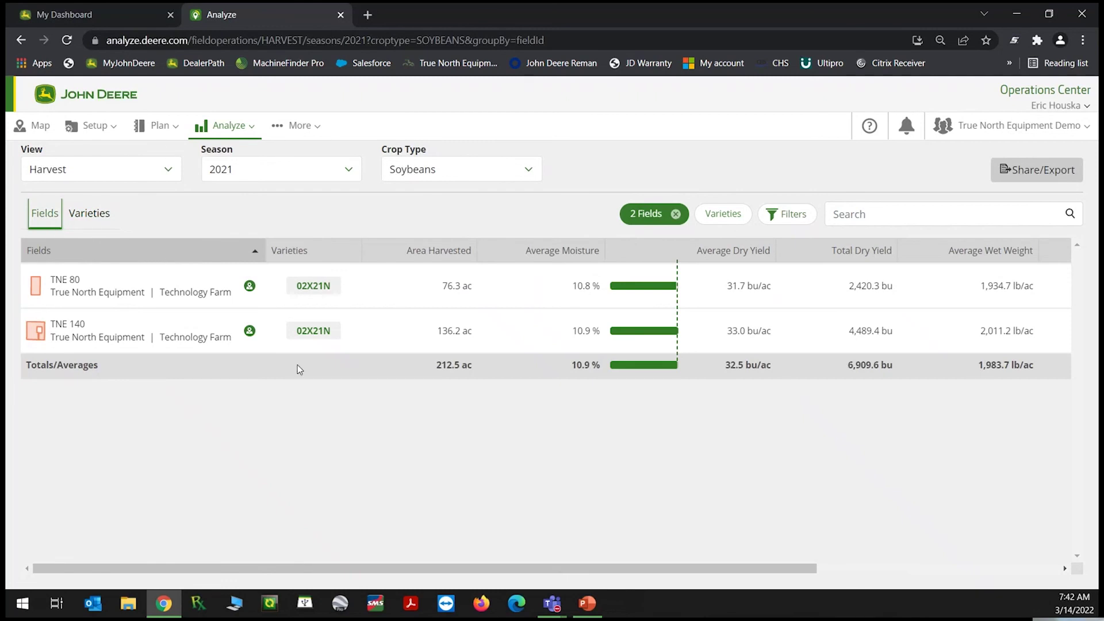
Download the detailed PDF version of the Analyze report for the displayed 2021 soybean harvest
left_click(1036, 172)
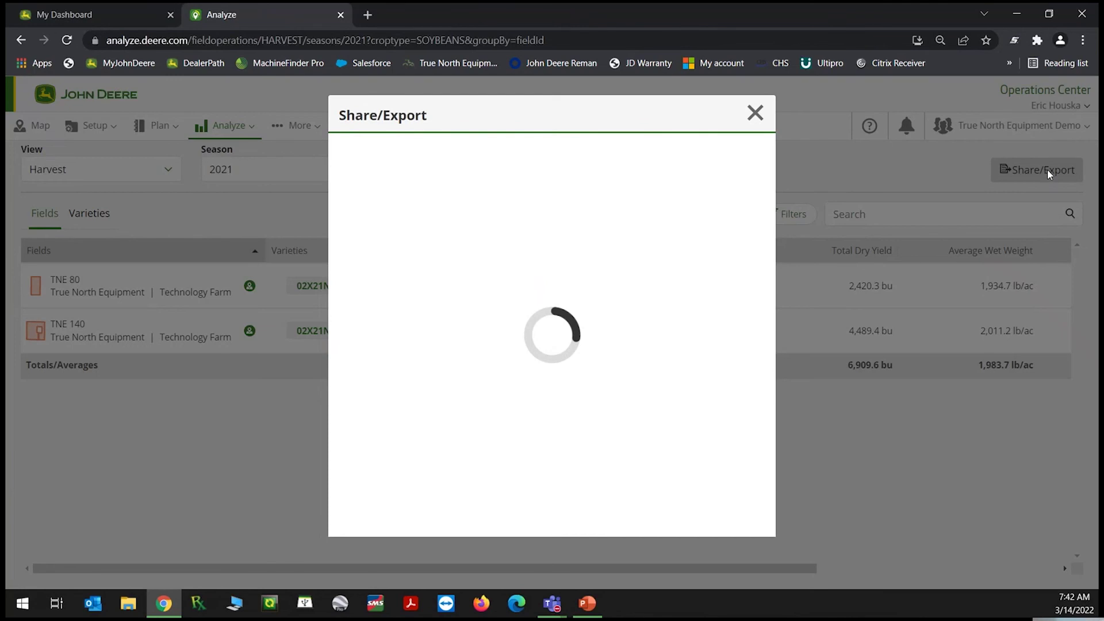
left_click(354, 324)
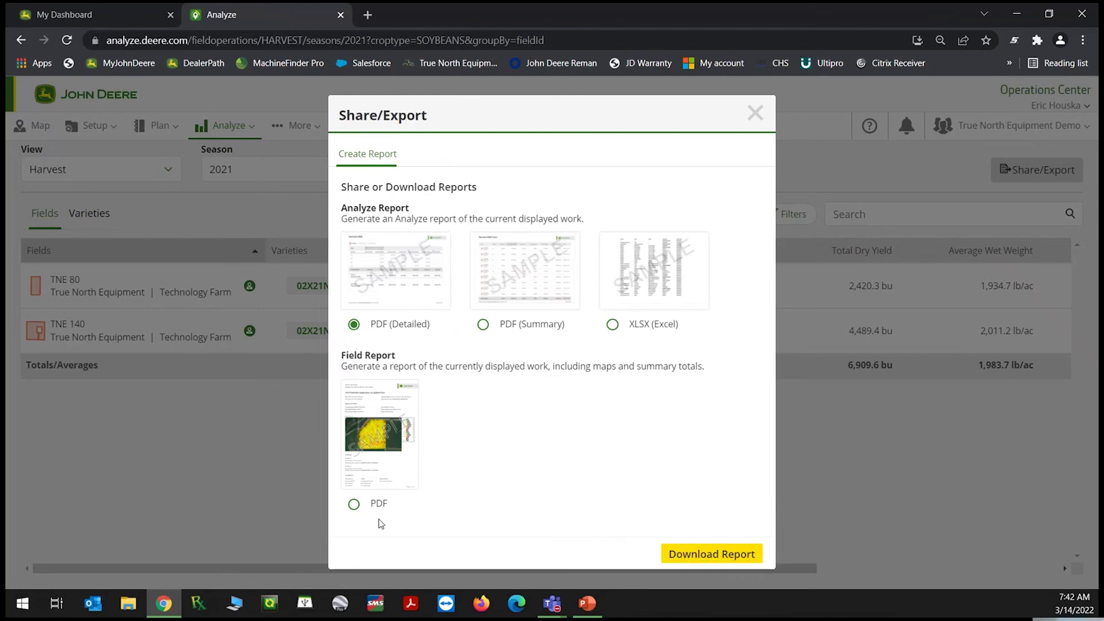
left_click(690, 553)
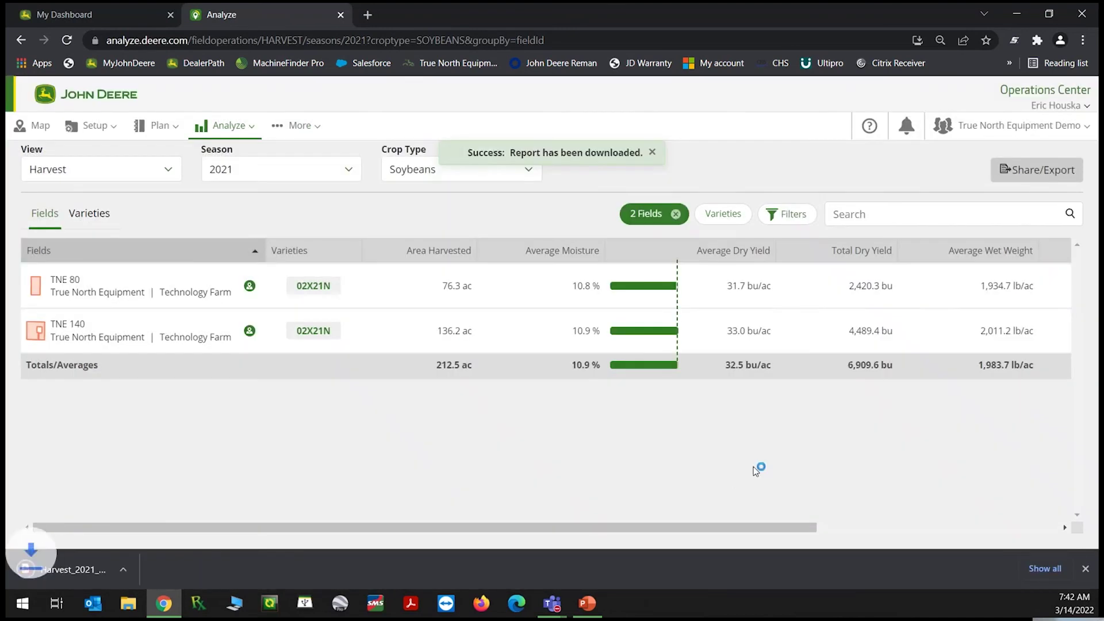
Open the downloaded Harvest_2021_Soybeans PDF, review the per-field and overall totals on both pages, and close it
left_click(65, 568)
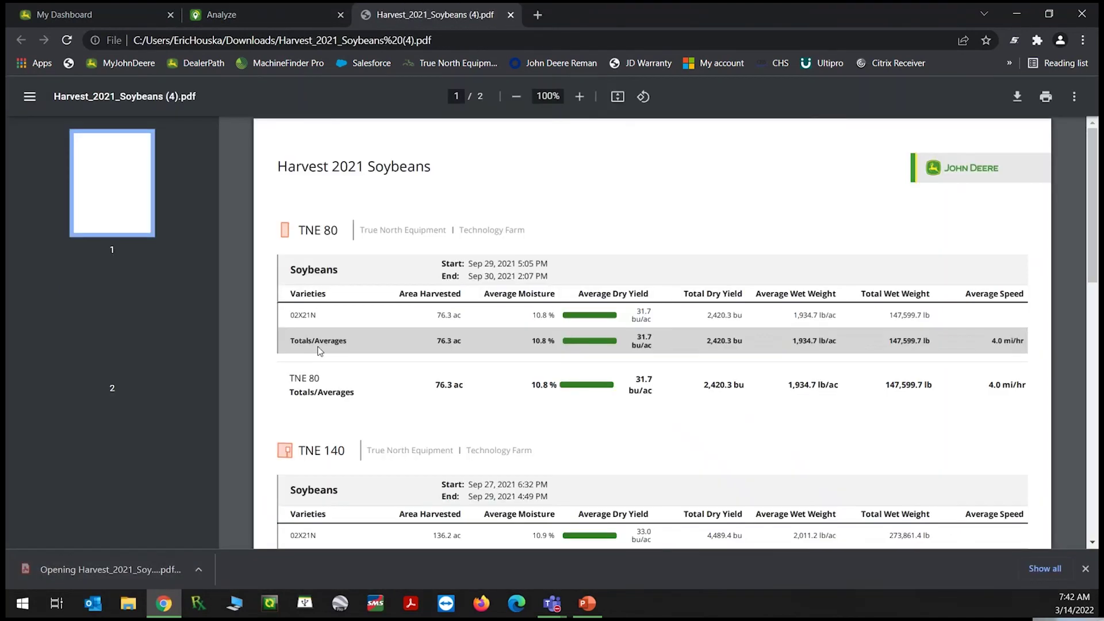
scroll(318, 346, "down", 3)
scroll(320, 345, "down", 5)
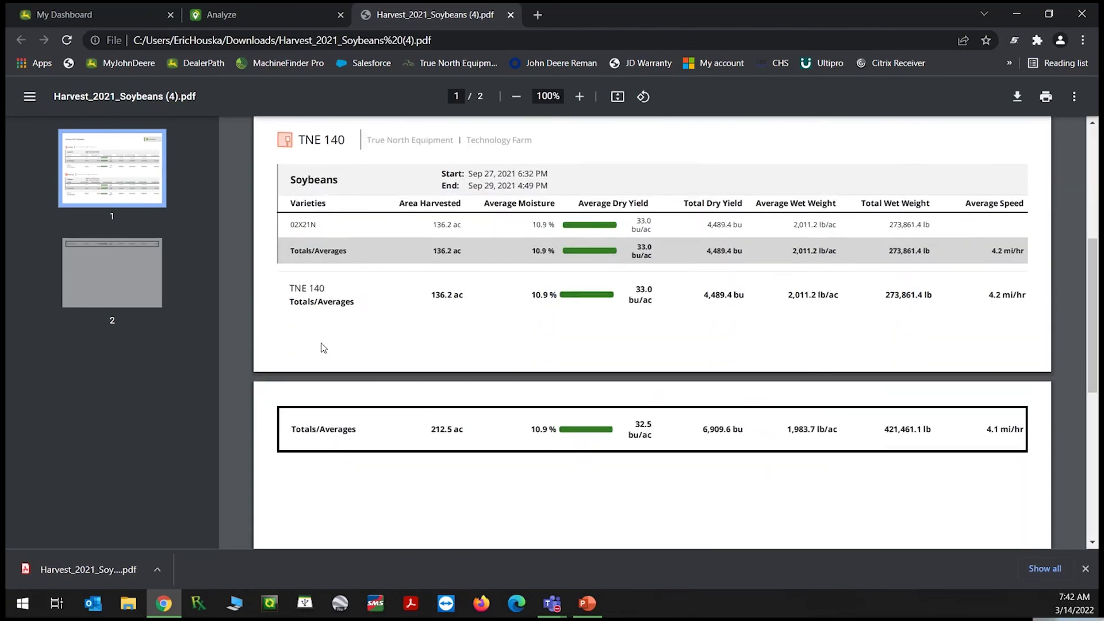
scroll(320, 345, "up", 7)
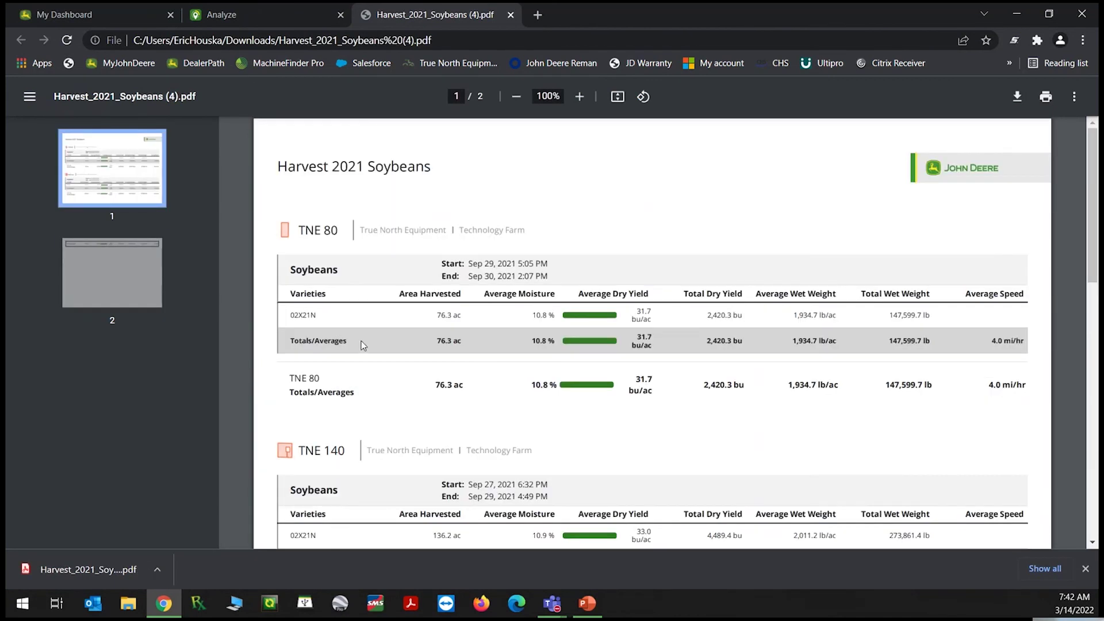
left_click(511, 15)
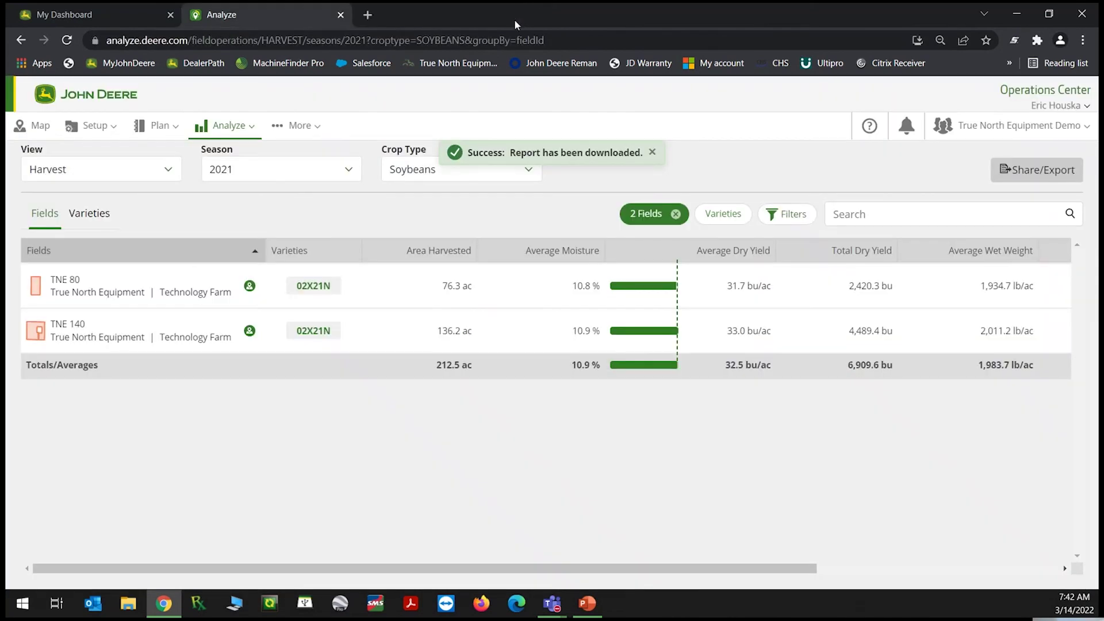
Return to the Operations Center map
left_click(21, 130)
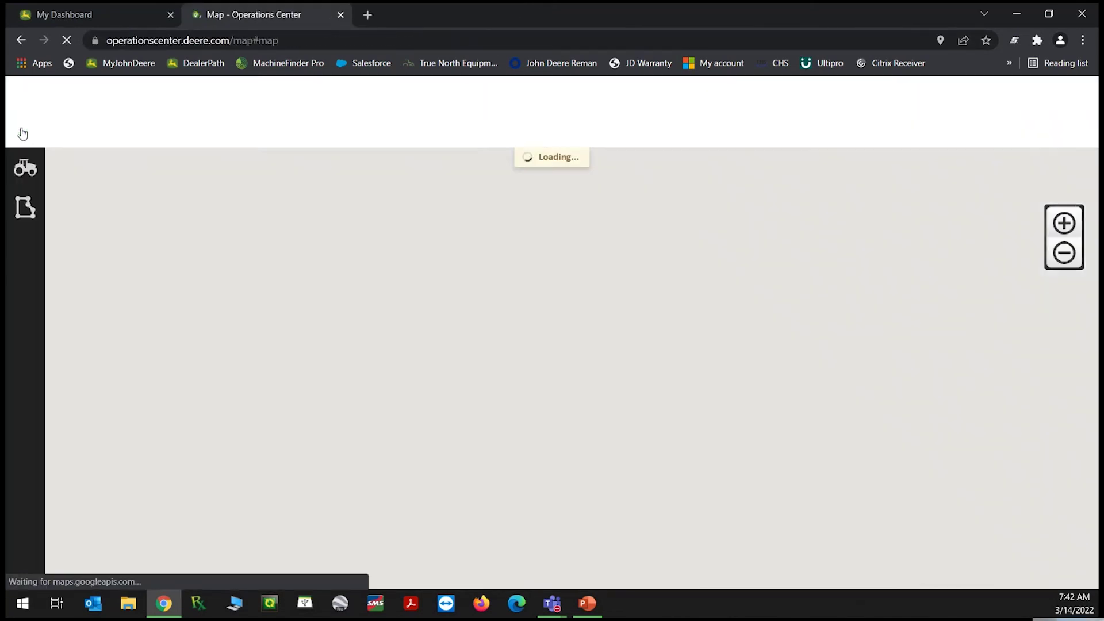